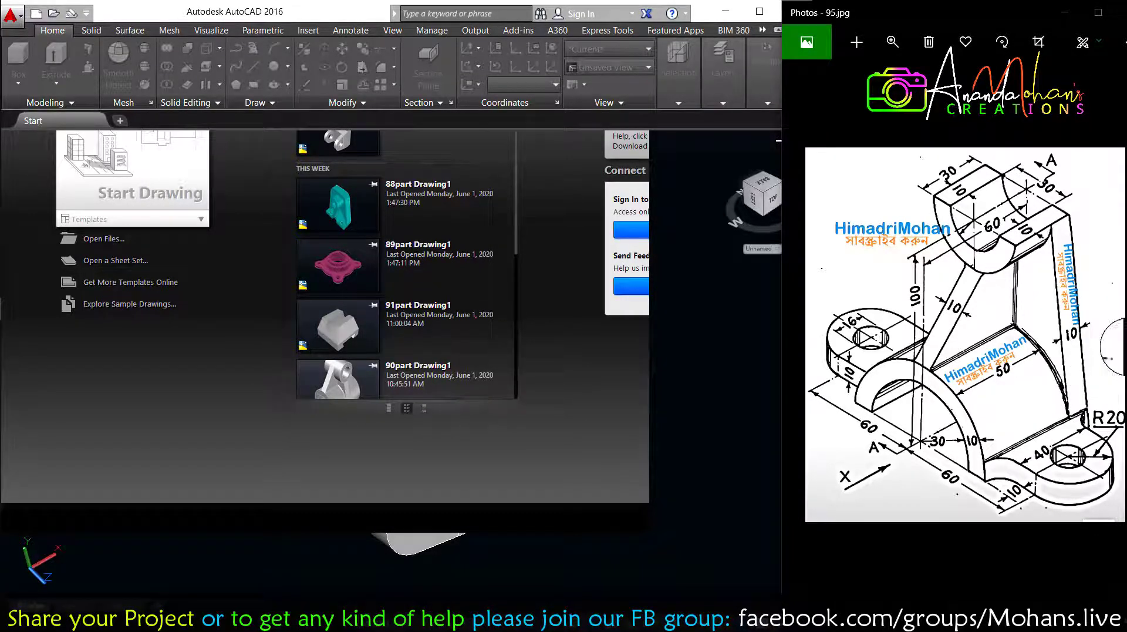
Bring AutoCAD to the front and start a new blank drawing, Drawing2.dwg
{"action": "left_click", "coordinate": [142, 210]}
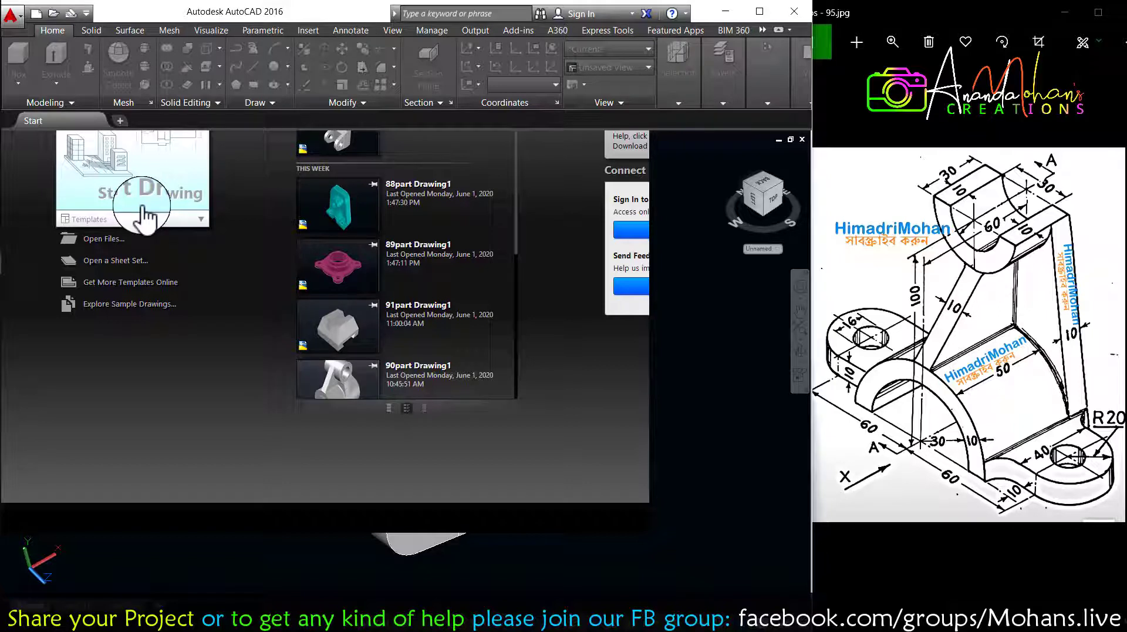
{"action": "left_click", "coordinate": [142, 211]}
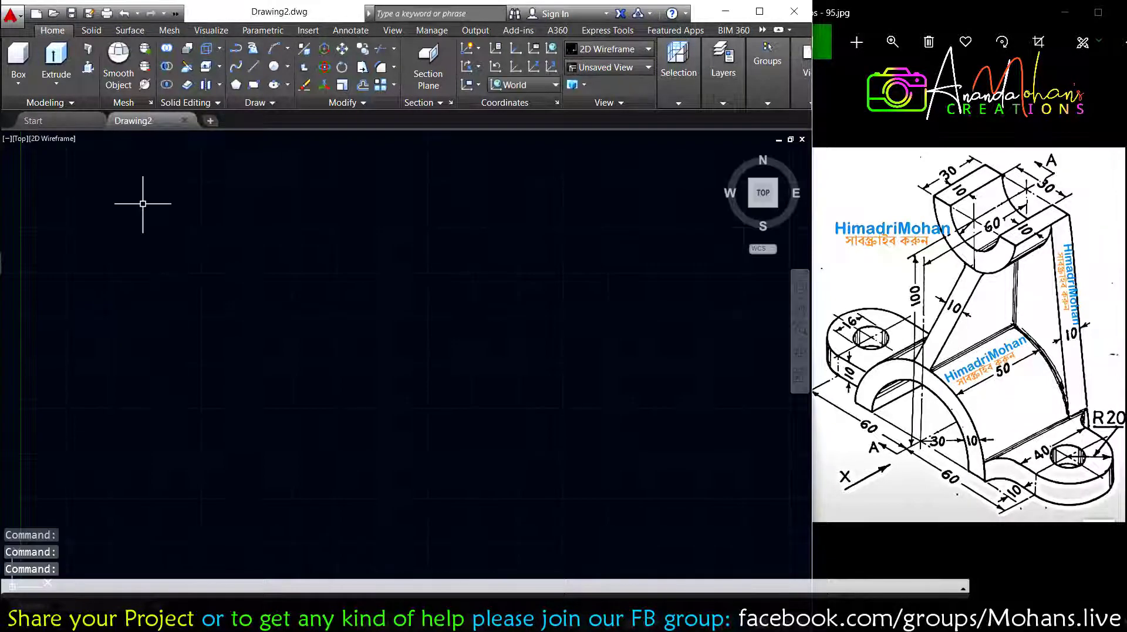
Show the UCS icon and turn on Ortho mode
{"action": "left_click", "coordinate": [478, 47]}
{"action": "left_click", "coordinate": [481, 99]}
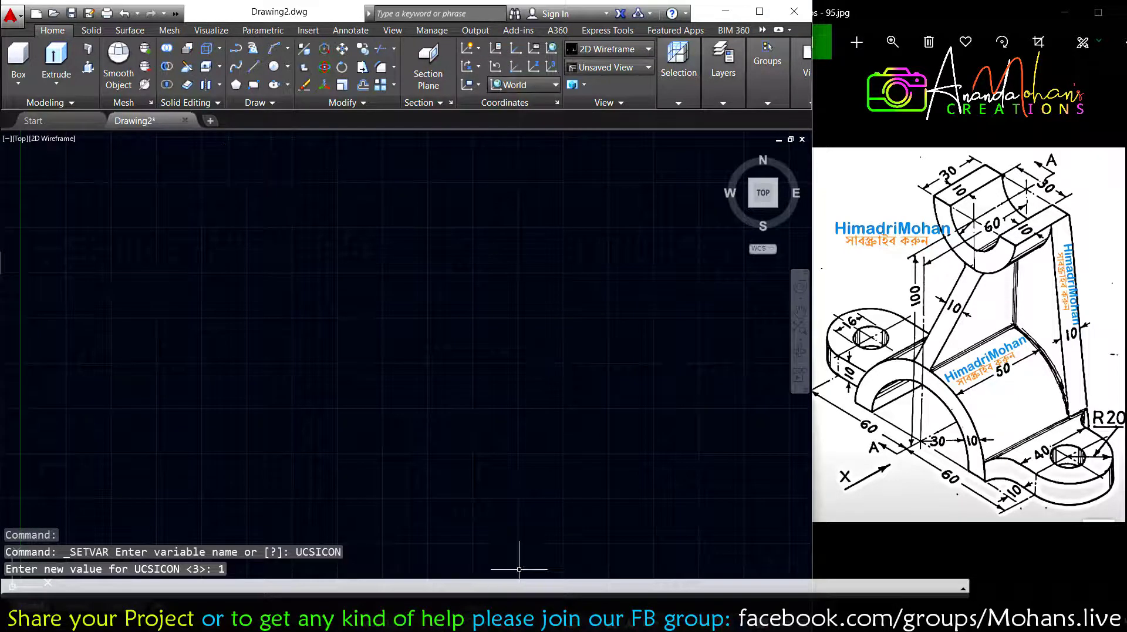
{"action": "key", "text": "F8"}
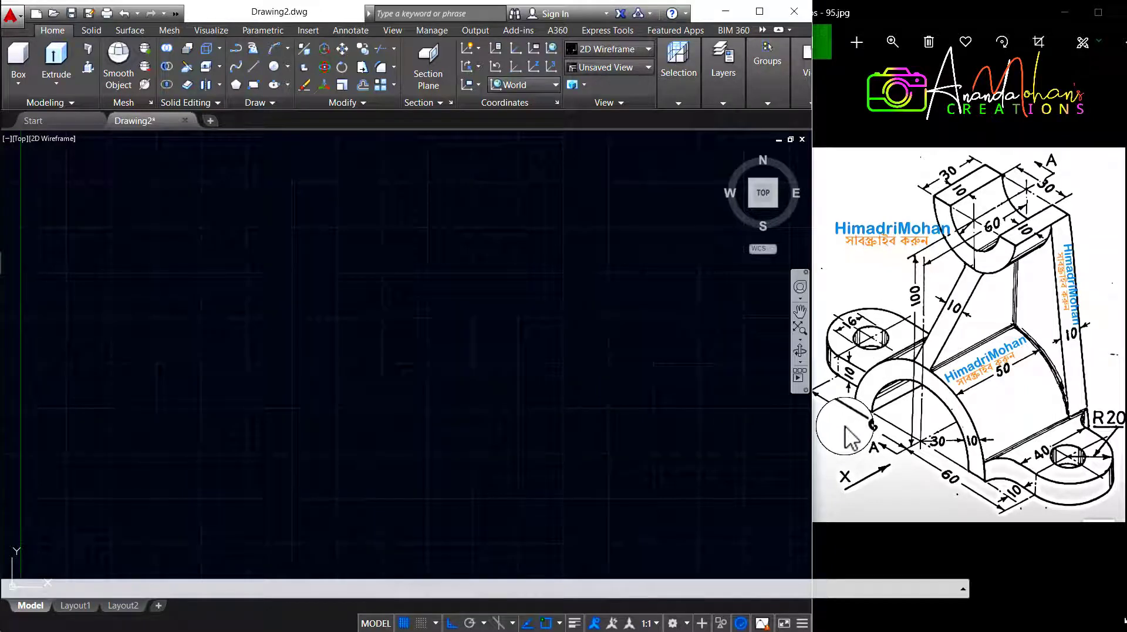
Switch the empty drawing to the Left view and pan to reposition the origin
{"action": "left_click", "coordinate": [21, 139]}
{"action": "left_click", "coordinate": [36, 195]}
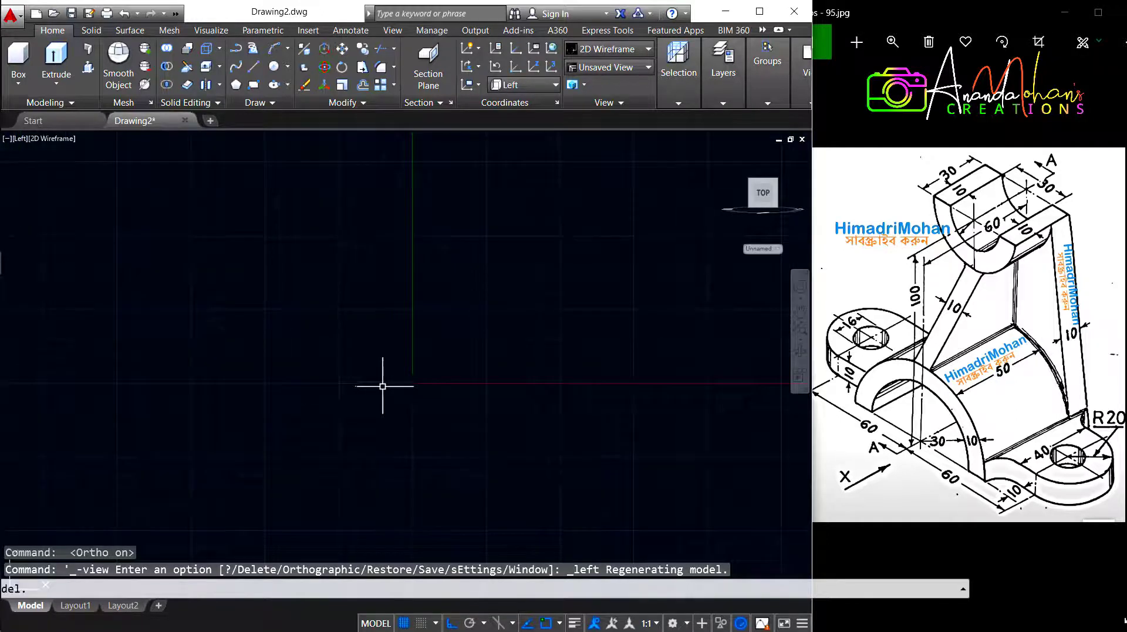
{"action": "middle_click_drag", "start_coordinate": [497, 374], "coordinate": [462, 393]}
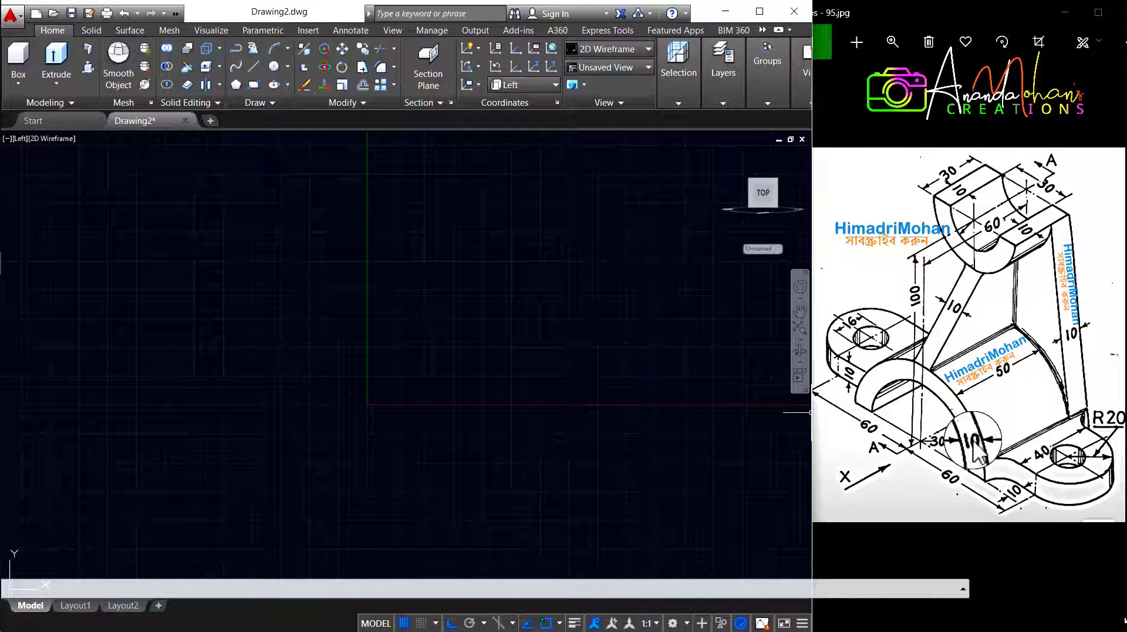
{"action": "left_click", "coordinate": [287, 64]}
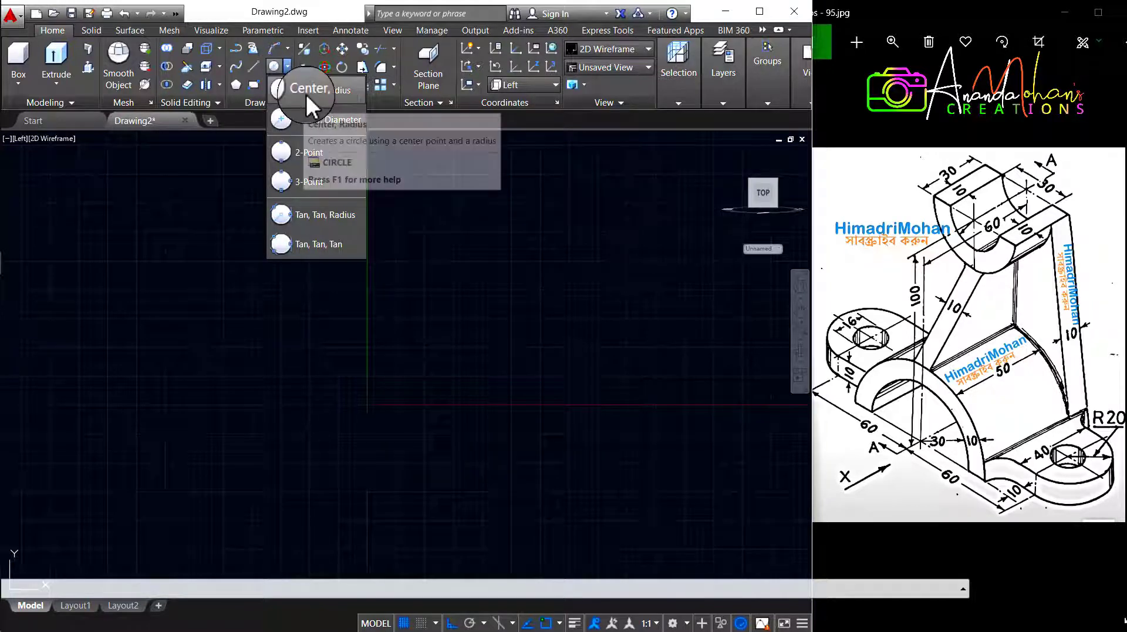
Draw a circle of radius 30 by centre and radius
{"action": "left_click", "coordinate": [305, 94]}
{"action": "left_click", "coordinate": [334, 317]}
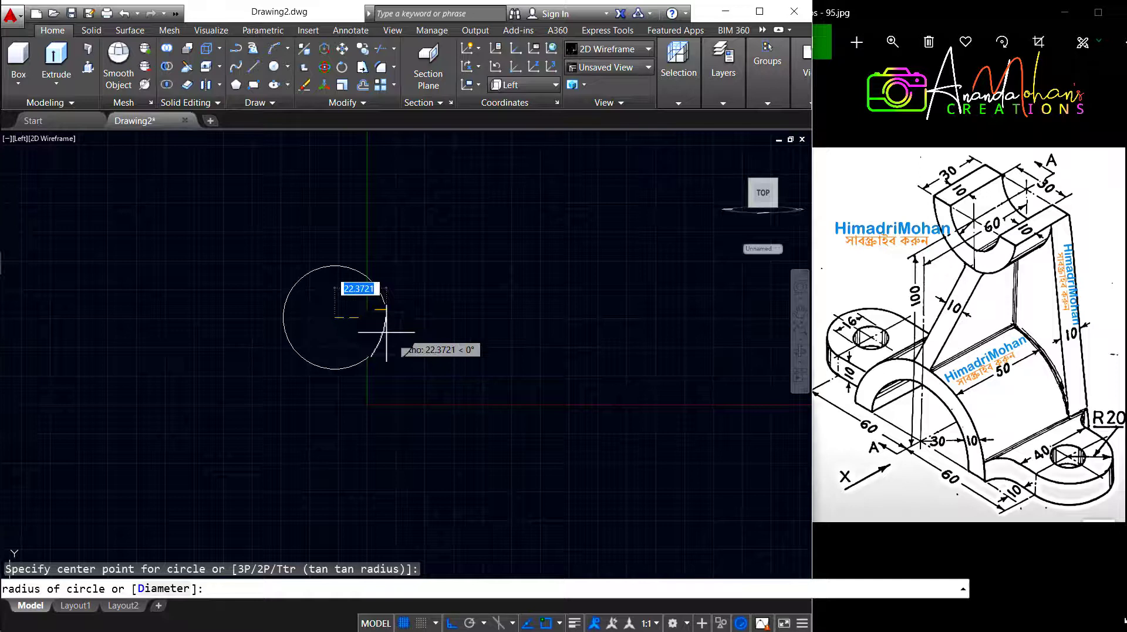
{"action": "type", "text": "30"}
{"action": "key", "text": "Return"}
Offset the circle 10 units outward to create a concentric outer circle
{"action": "left_click", "coordinate": [473, 319]}
{"action": "left_click", "coordinate": [348, 297]}
{"action": "left_click", "coordinate": [363, 85]}
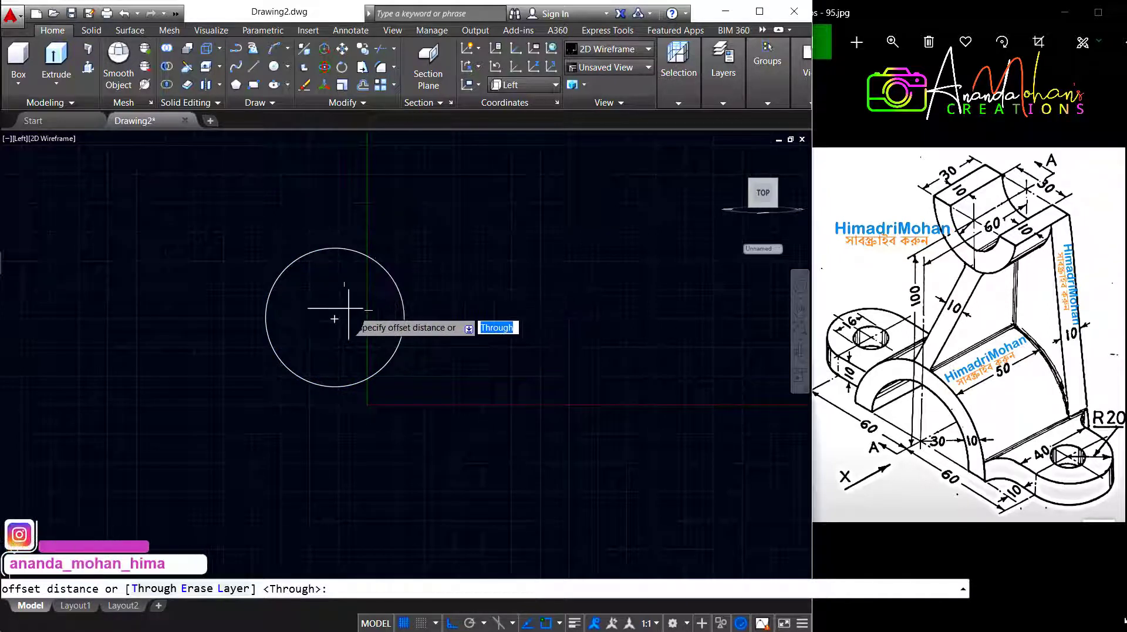
{"action": "left_click", "coordinate": [382, 266]}
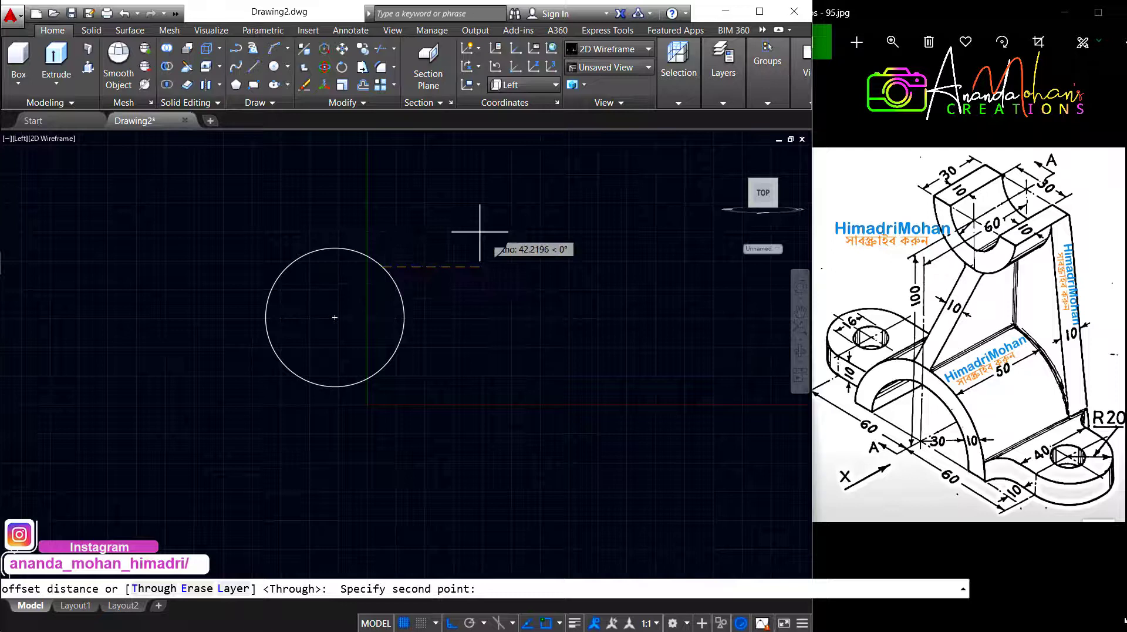
{"action": "type", "text": "1"}
{"action": "key", "text": "Return"}
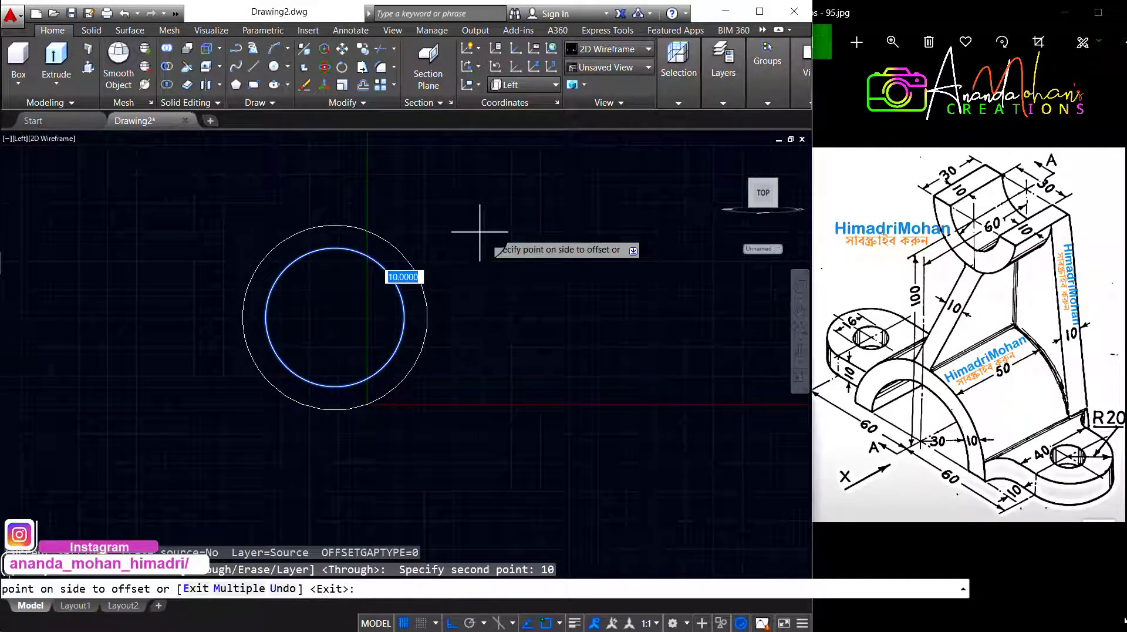
{"action": "left_click", "coordinate": [479, 232]}
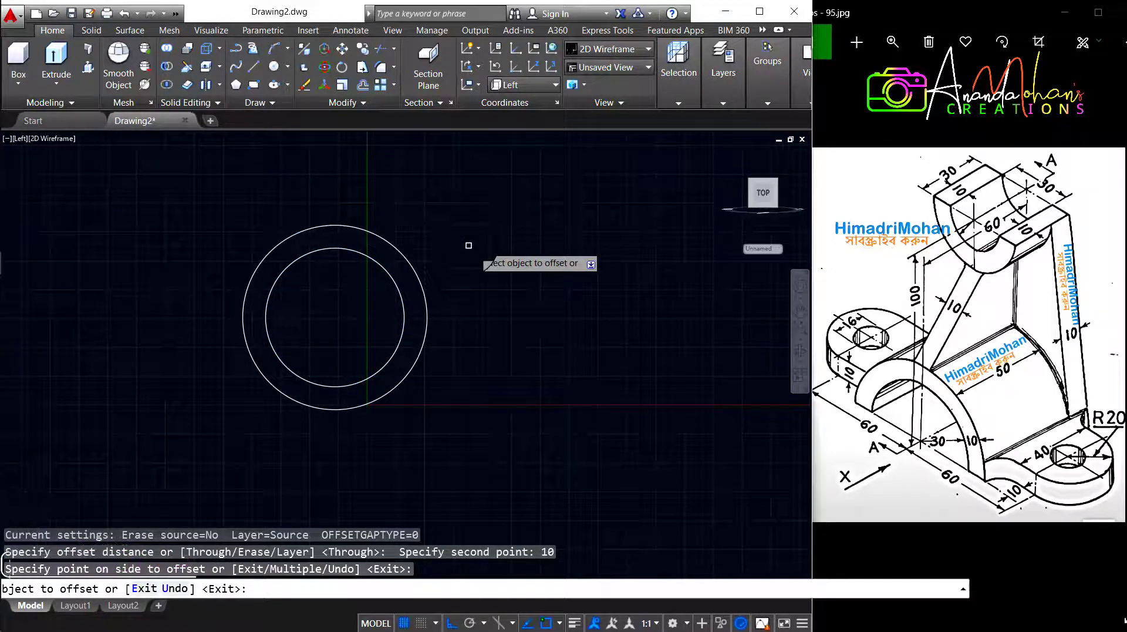
{"action": "key", "text": "Escape"}
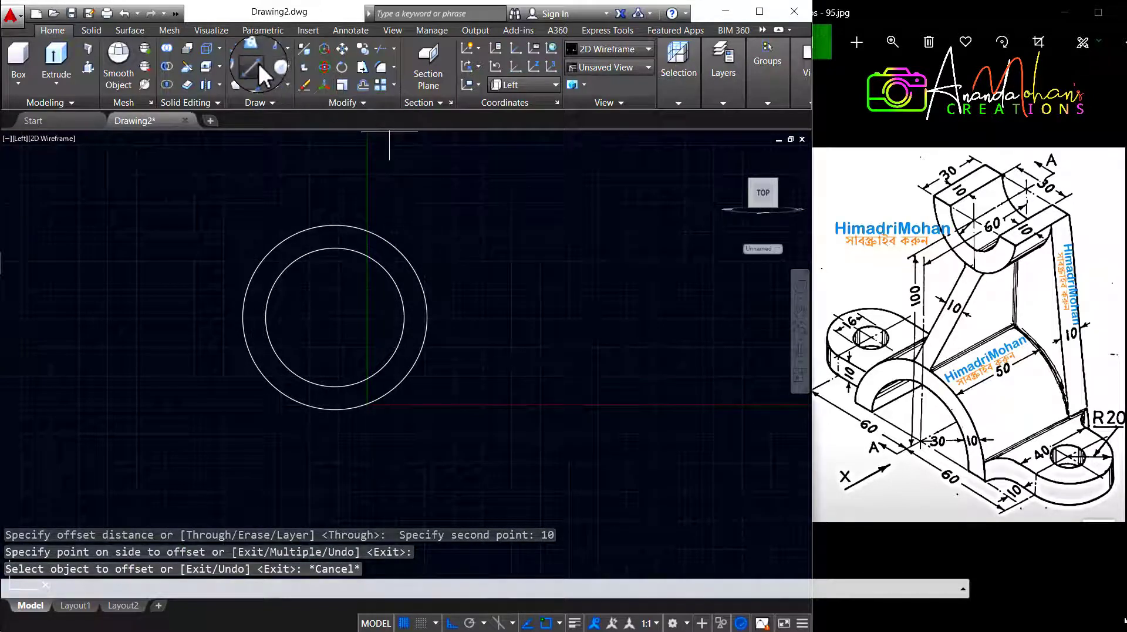
Draw the arm outline from the circle centre: 80 right, 10 up, back to the outer circle
{"action": "left_click", "coordinate": [258, 62]}
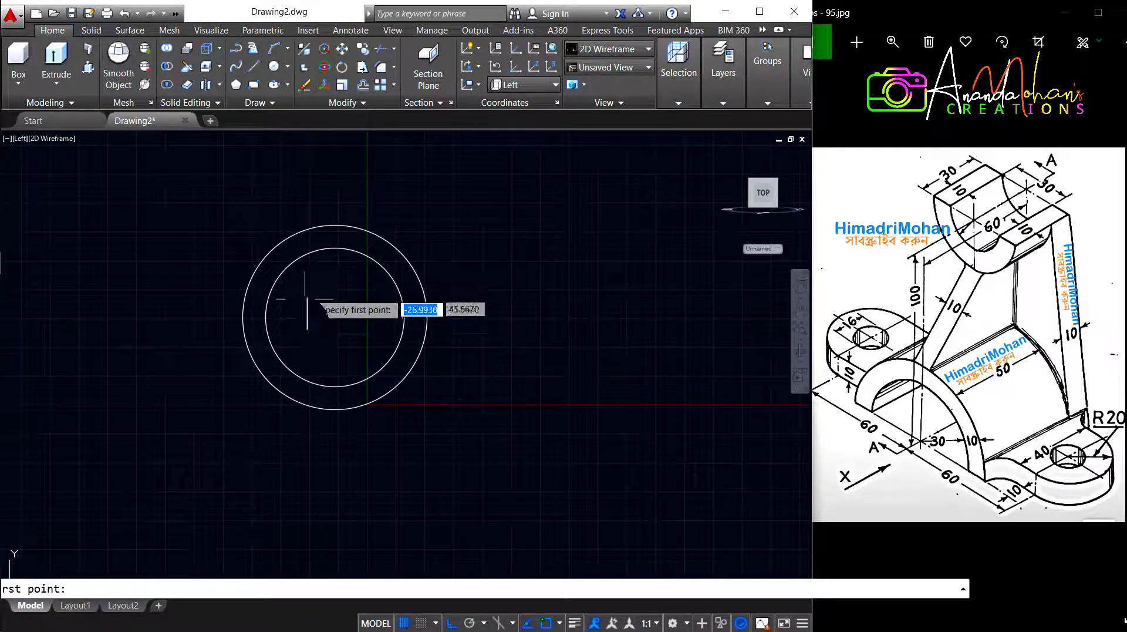
{"action": "left_click", "coordinate": [335, 317]}
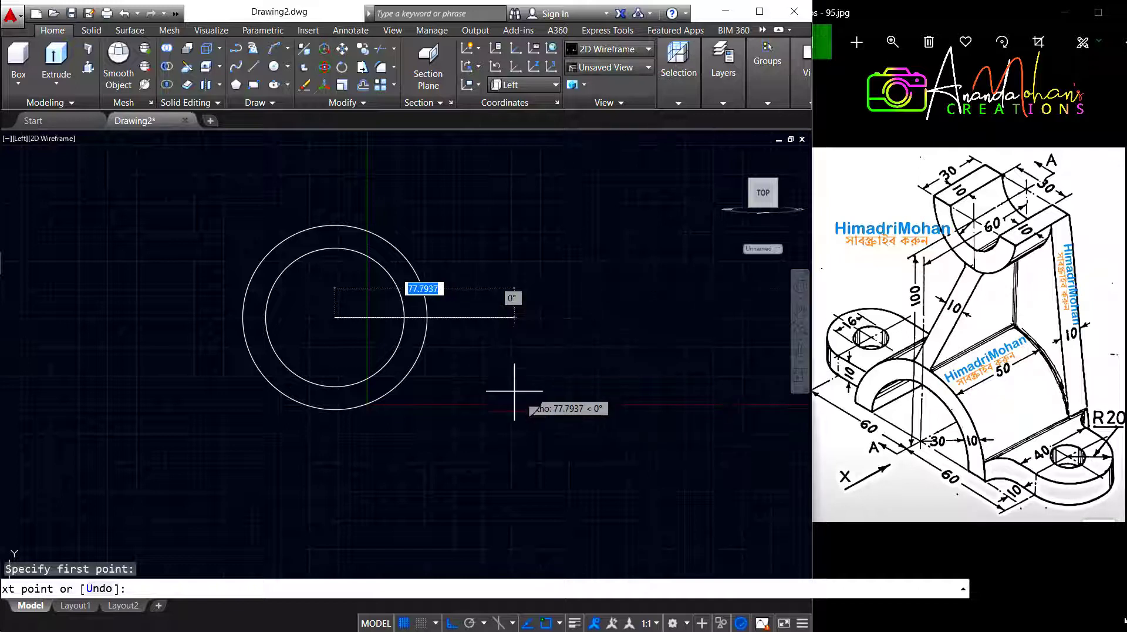
{"action": "type", "text": "80"}
{"action": "key", "text": "Return"}
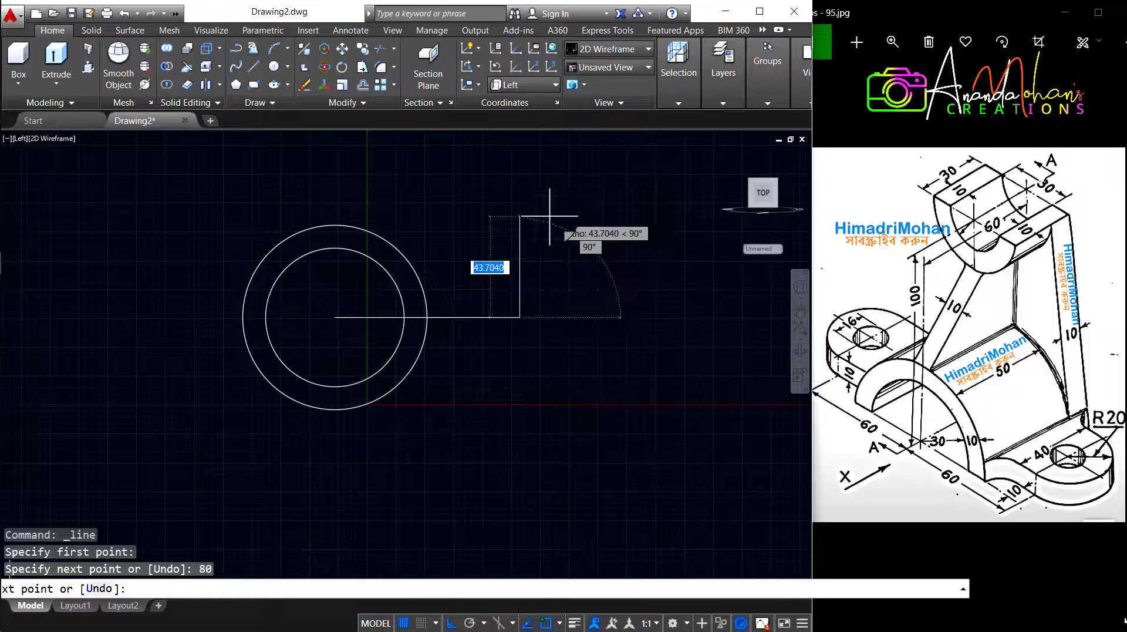
{"action": "type", "text": "10"}
{"action": "key", "text": "Return"}
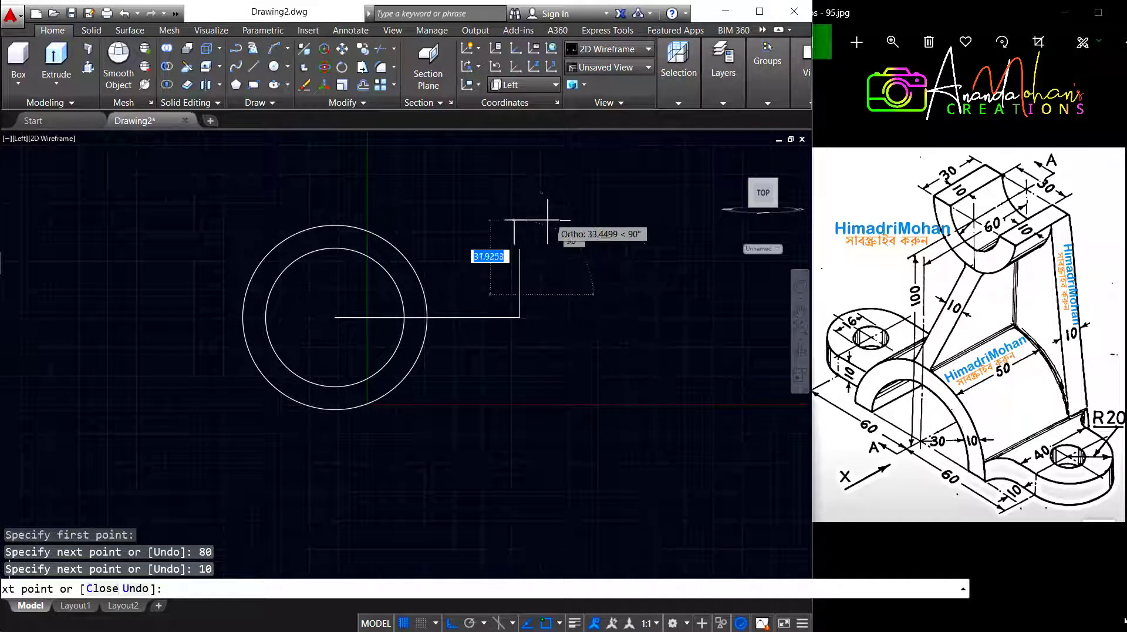
{"action": "left_click", "coordinate": [414, 294]}
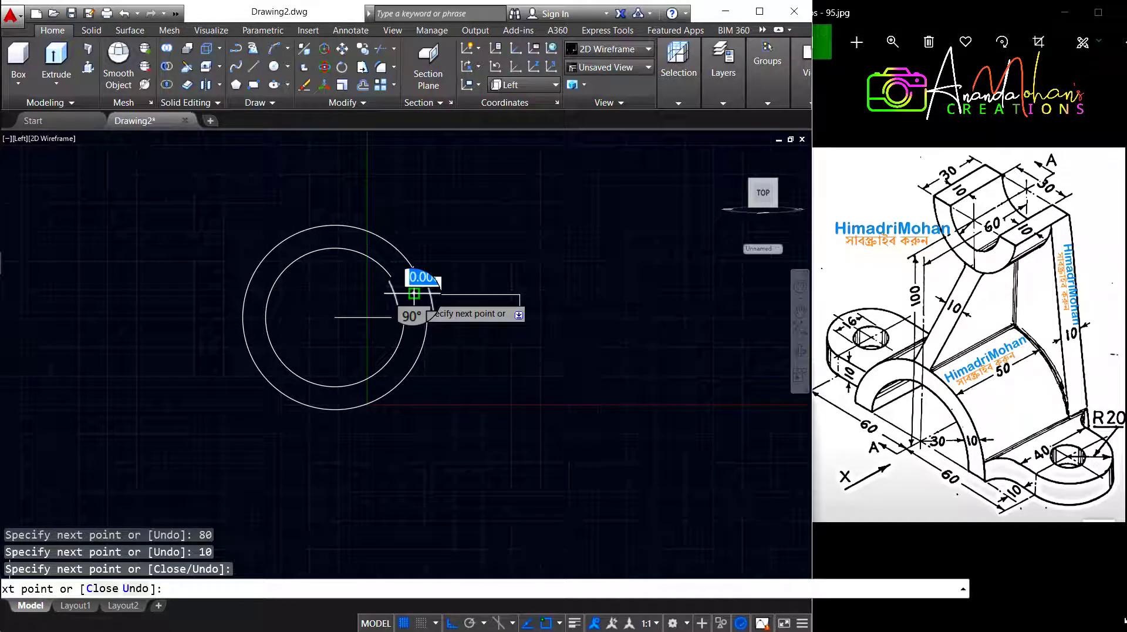
{"action": "key", "text": "Return"}
Trim the circle arcs where the arm crosses them
{"action": "mouse_move", "coordinate": [515, 332]}
{"action": "left_mouse_down"}
{"action": "mouse_move", "coordinate": [400, 268]}
{"action": "mouse_move", "coordinate": [415, 297]}
{"action": "left_mouse_up"}
{"action": "left_click", "coordinate": [381, 48]}
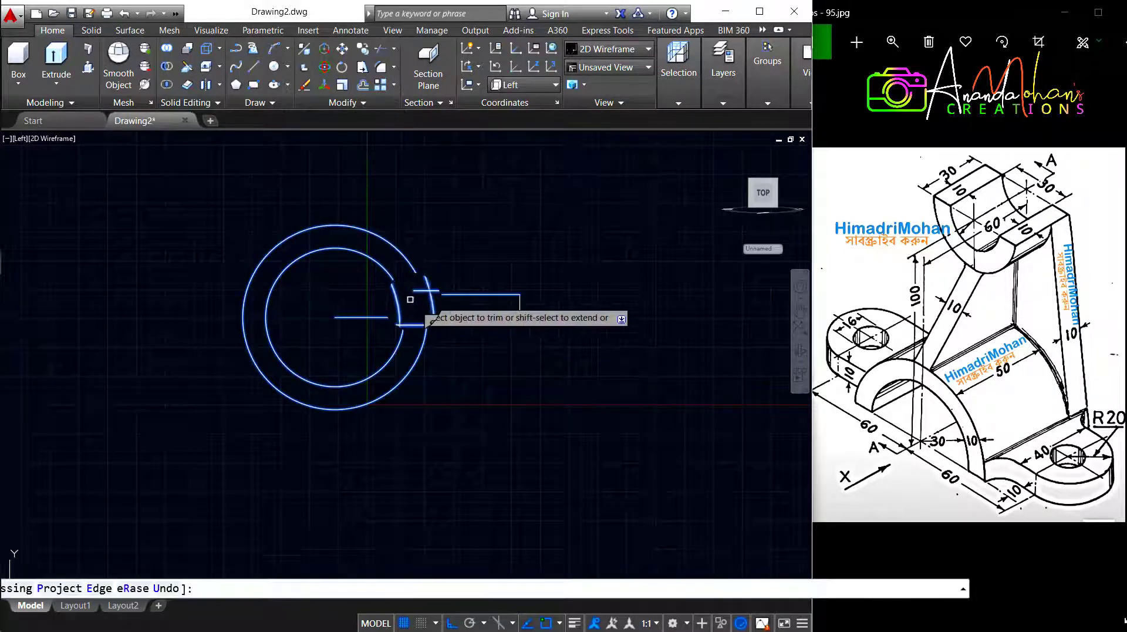
{"action": "left_click", "coordinate": [417, 291]}
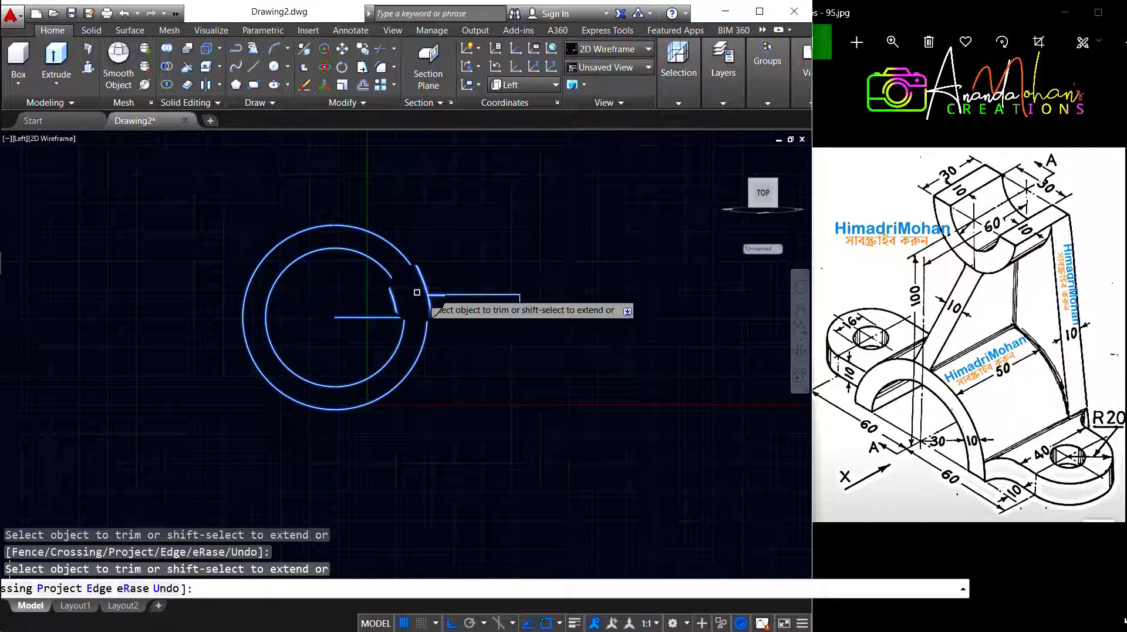
{"action": "key", "text": "Escape"}
{"action": "left_click_drag", "start_coordinate": [546, 382], "coordinate": [487, 256]}
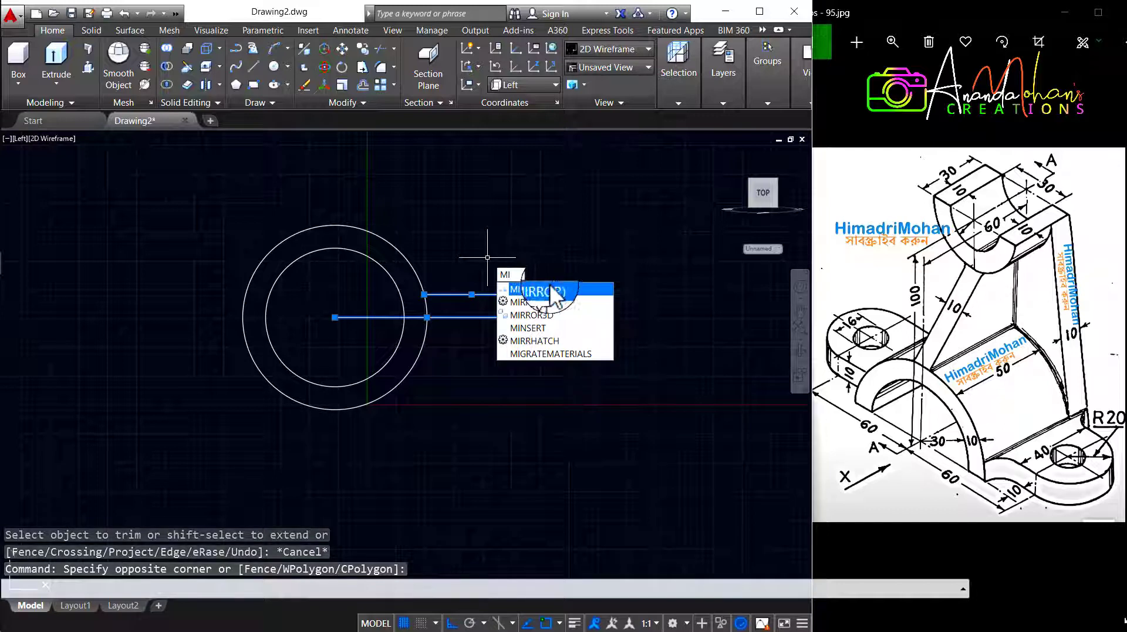
Mirror the arm about a vertical line through the circle centre, keeping the original arm
{"action": "key", "text": "Return"}
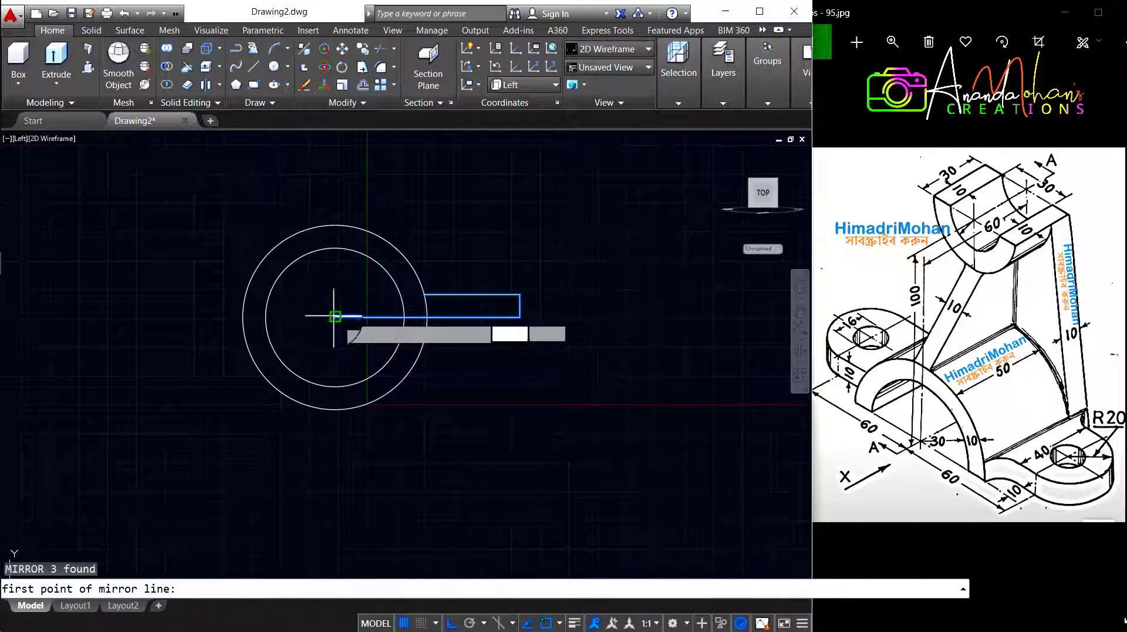
{"action": "left_click", "coordinate": [335, 317]}
{"action": "left_click", "coordinate": [335, 410]}
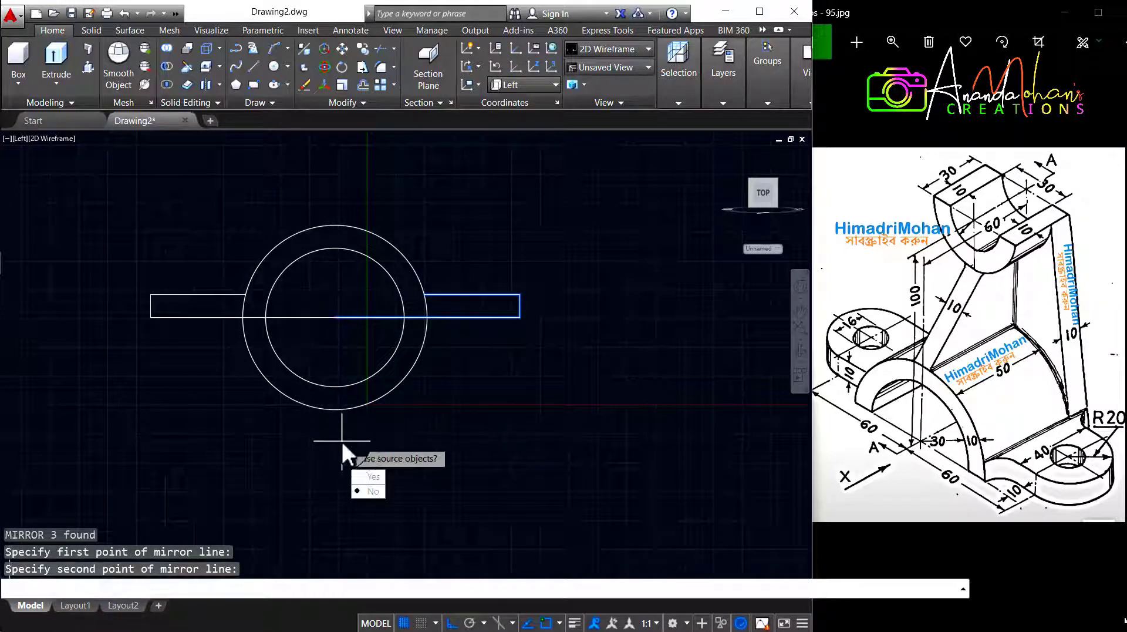
{"action": "left_click", "coordinate": [373, 492]}
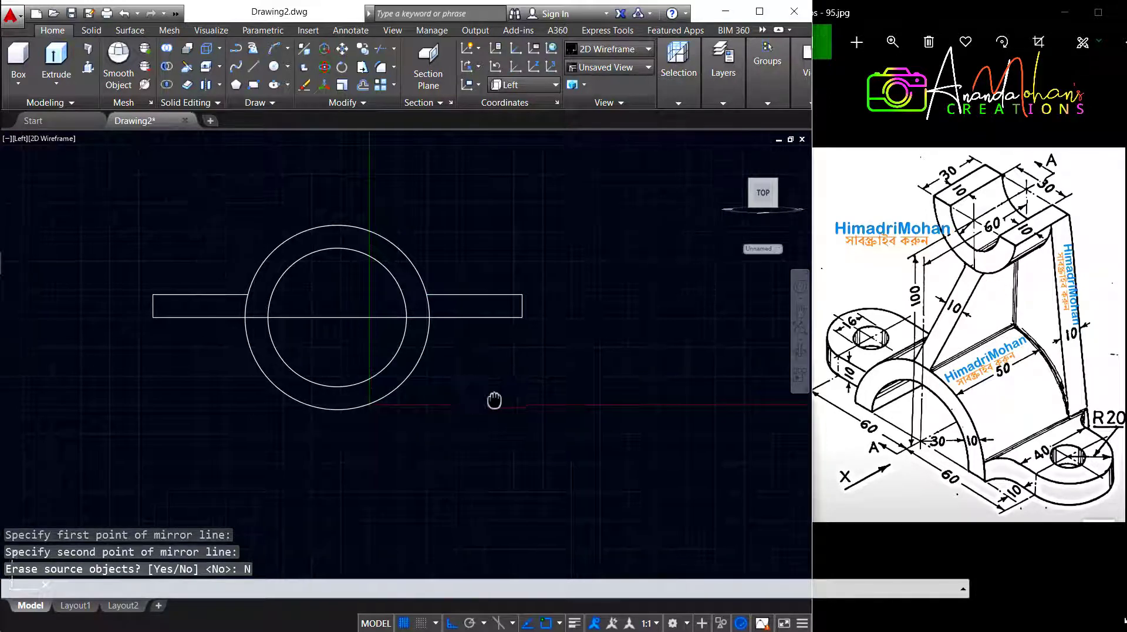
{"action": "middle_click_drag", "start_coordinate": [495, 398], "coordinate": [543, 412]}
{"action": "left_click", "coordinate": [403, 346]}
{"action": "left_click", "coordinate": [372, 311]}
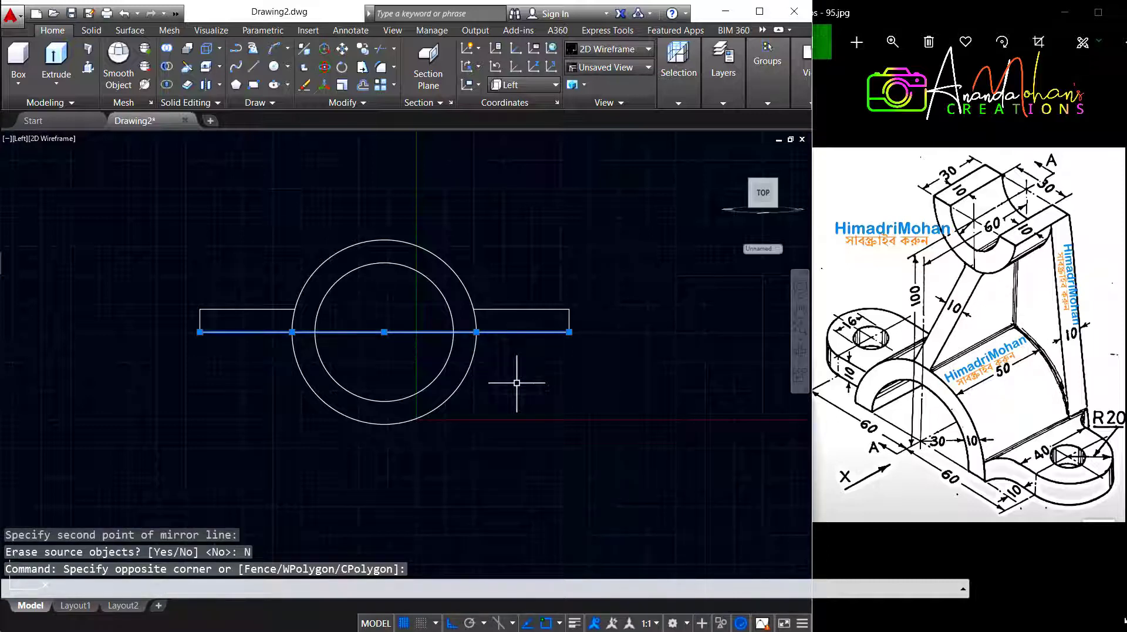
{"action": "key", "text": "Escape"}
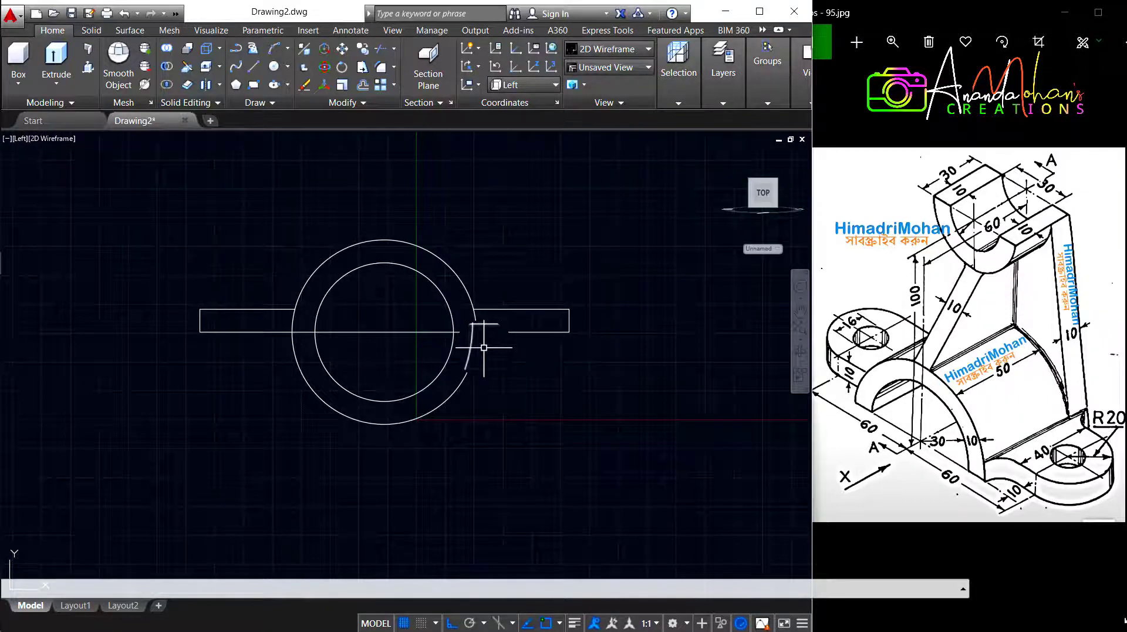
{"action": "middle_click_drag", "start_coordinate": [483, 347], "coordinate": [486, 380]}
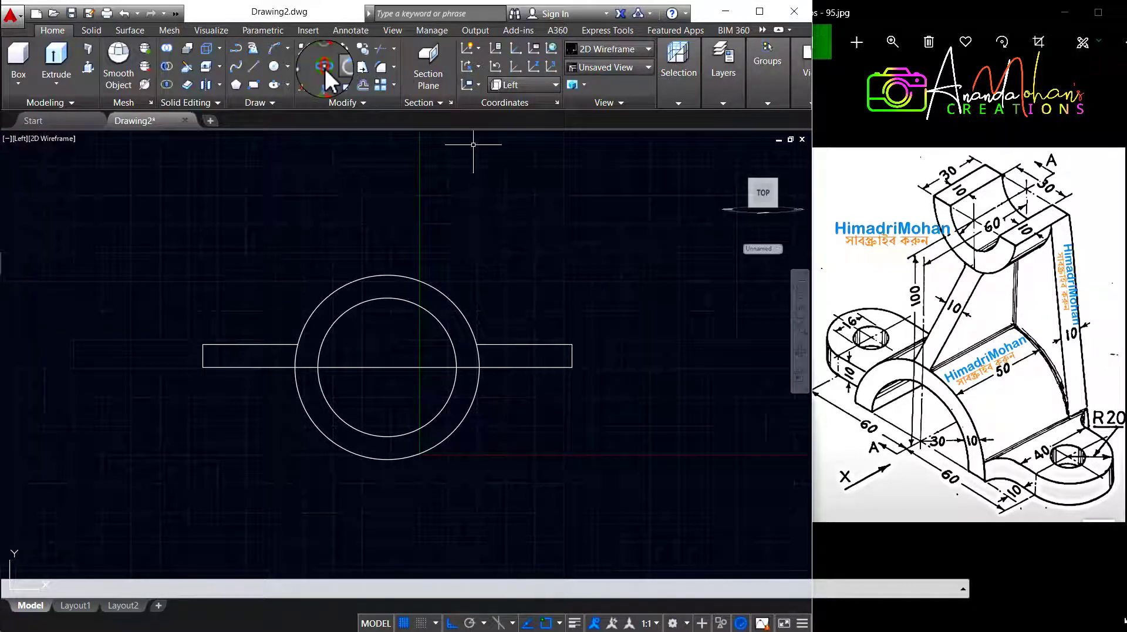
Draw a 100-unit vertical line upward from the lower circles' centre
{"action": "left_click", "coordinate": [259, 69]}
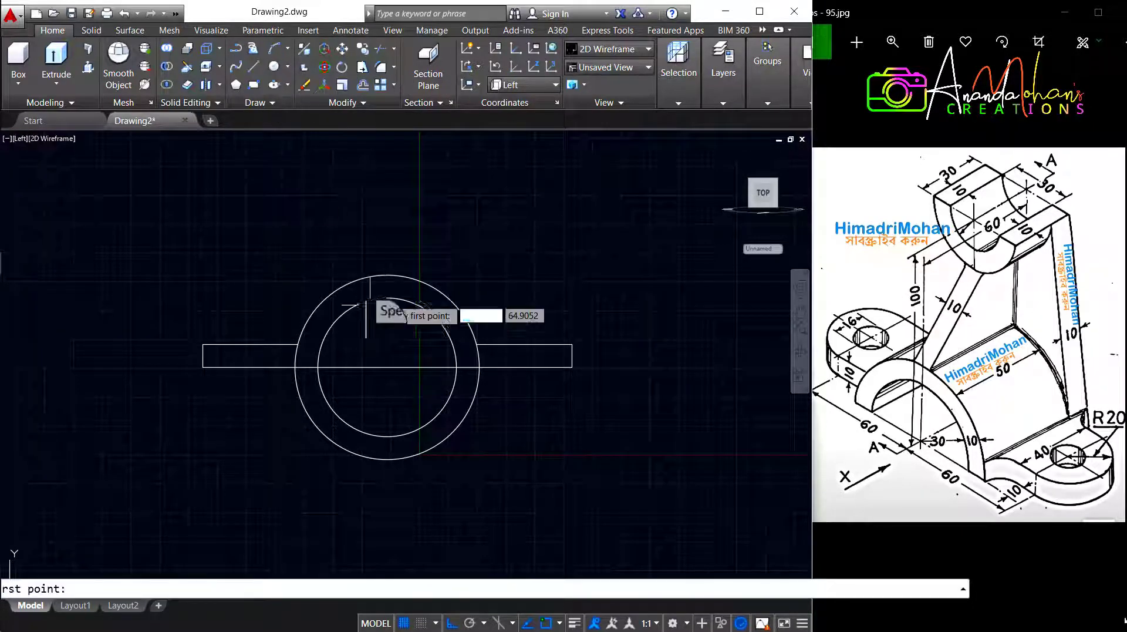
{"action": "left_click", "coordinate": [387, 367]}
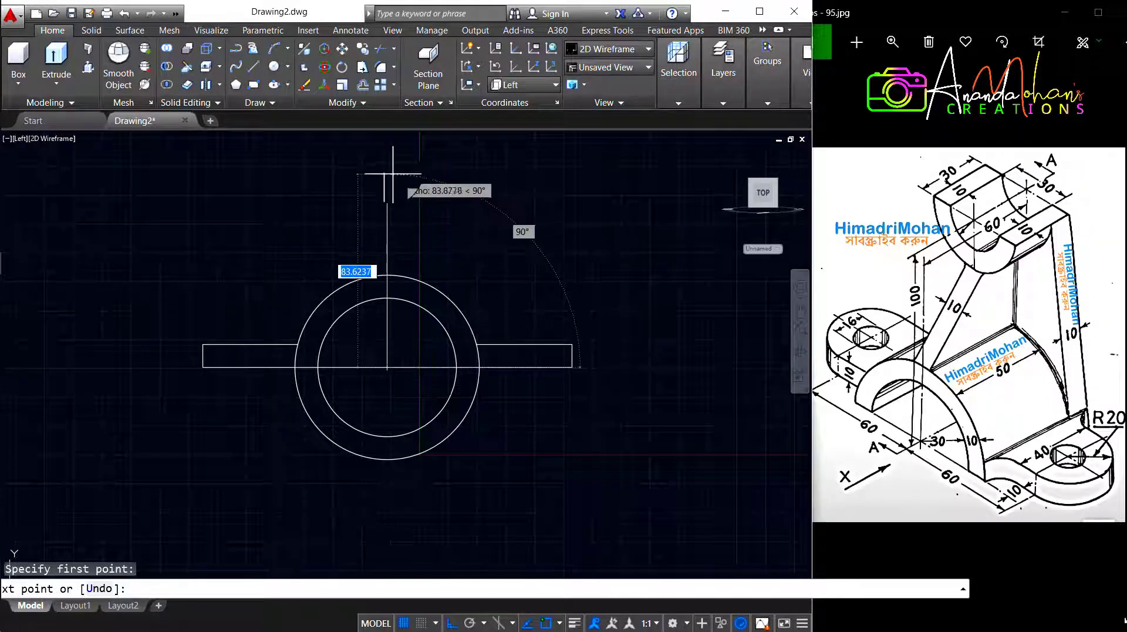
{"action": "type", "text": "100"}
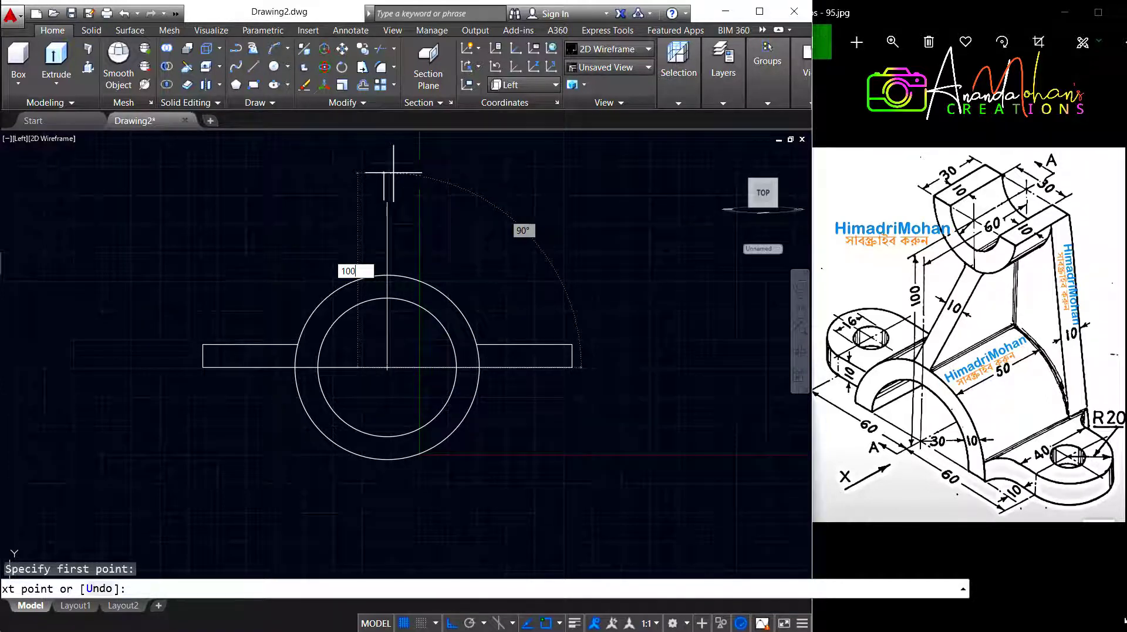
{"action": "key", "text": "Return"}
{"action": "left_click", "coordinate": [389, 157]}
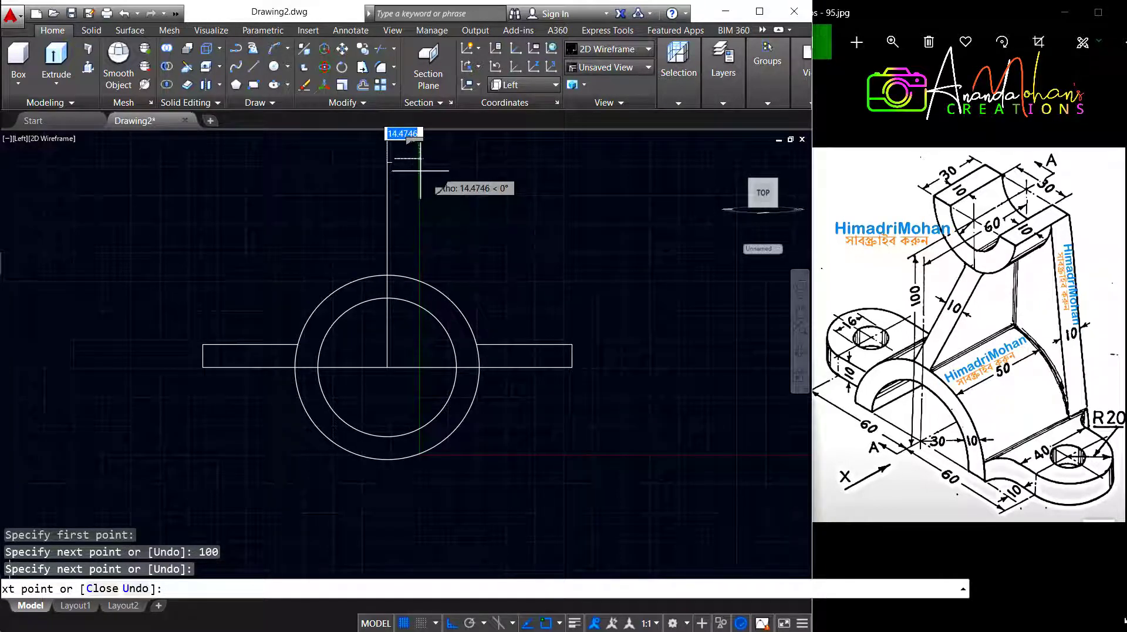
{"action": "key", "text": "Escape"}
{"action": "middle_click_drag", "start_coordinate": [415, 164], "coordinate": [384, 276]}
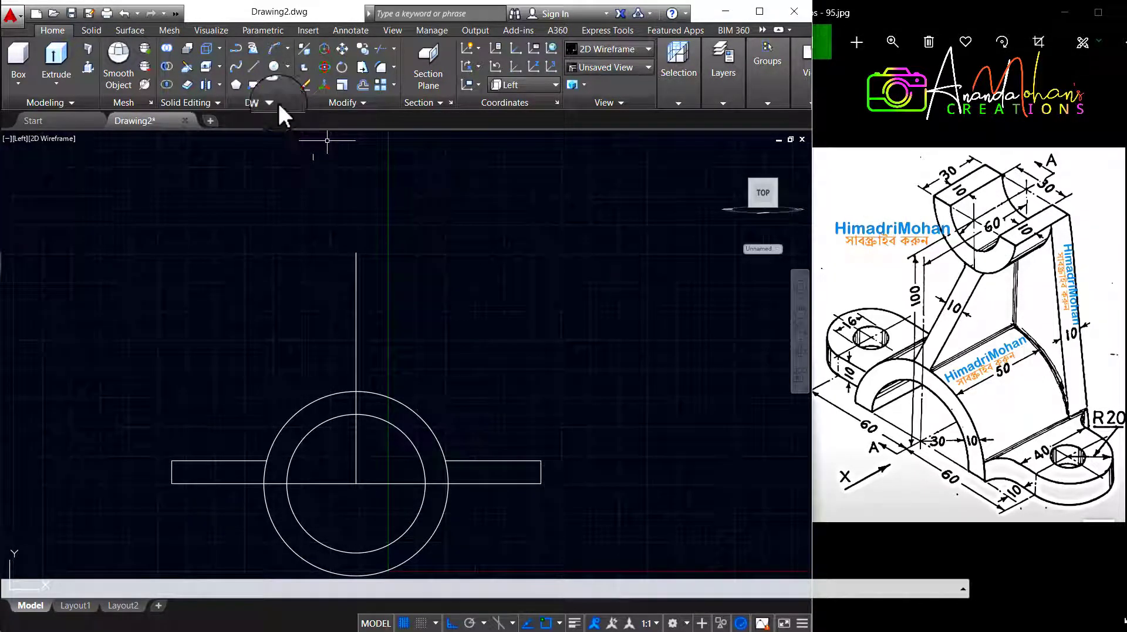
Add concentric circles of diameter 30 and 50 at the top of the vertical line
{"action": "left_click", "coordinate": [284, 68]}
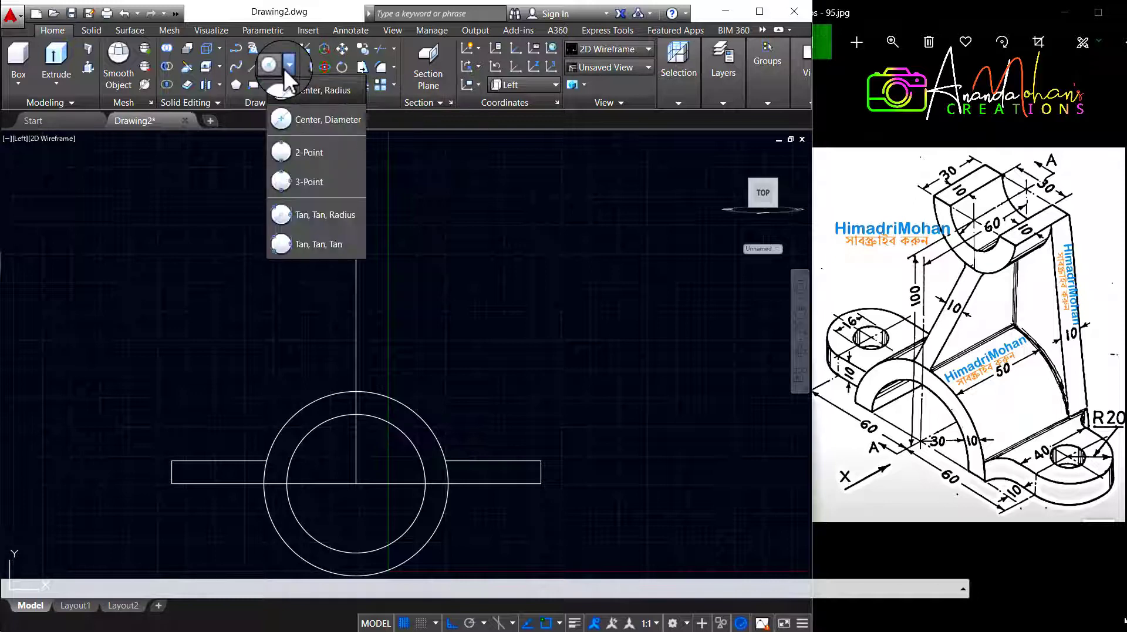
{"action": "left_click", "coordinate": [293, 114]}
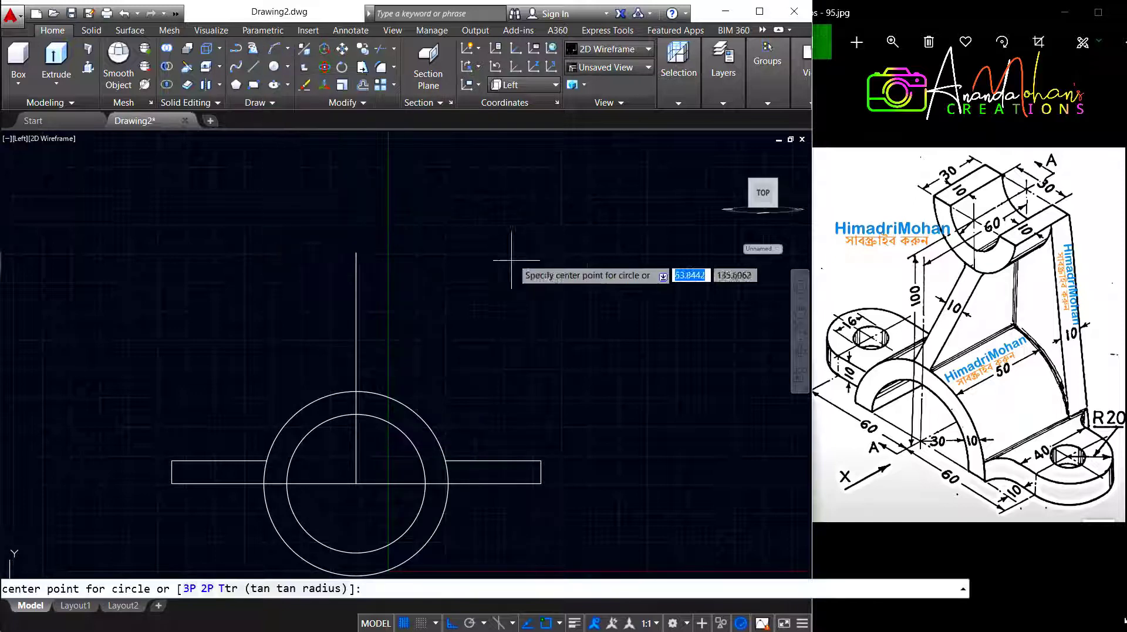
{"action": "left_click", "coordinate": [355, 252]}
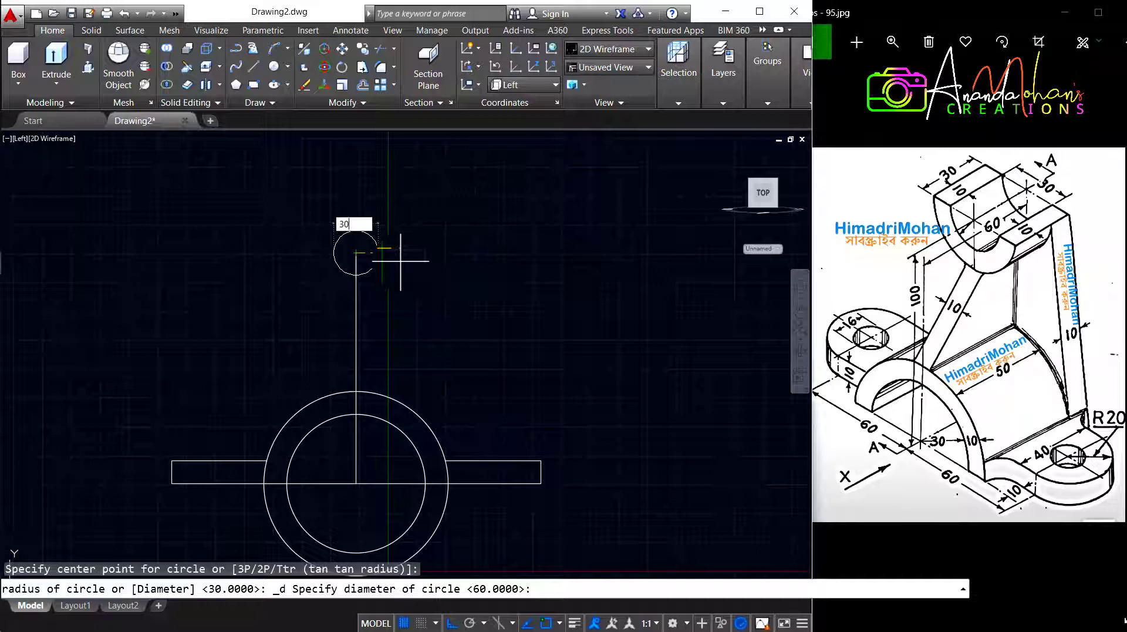
{"action": "key", "text": "Return"}
{"action": "left_click", "coordinate": [271, 66]}
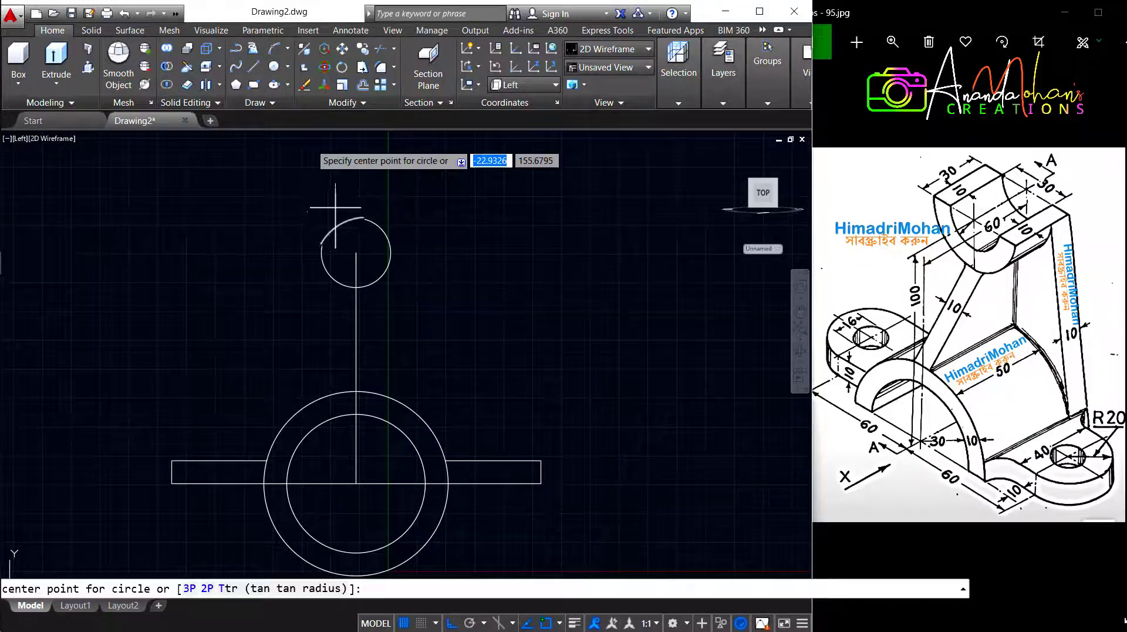
{"action": "left_click", "coordinate": [356, 253]}
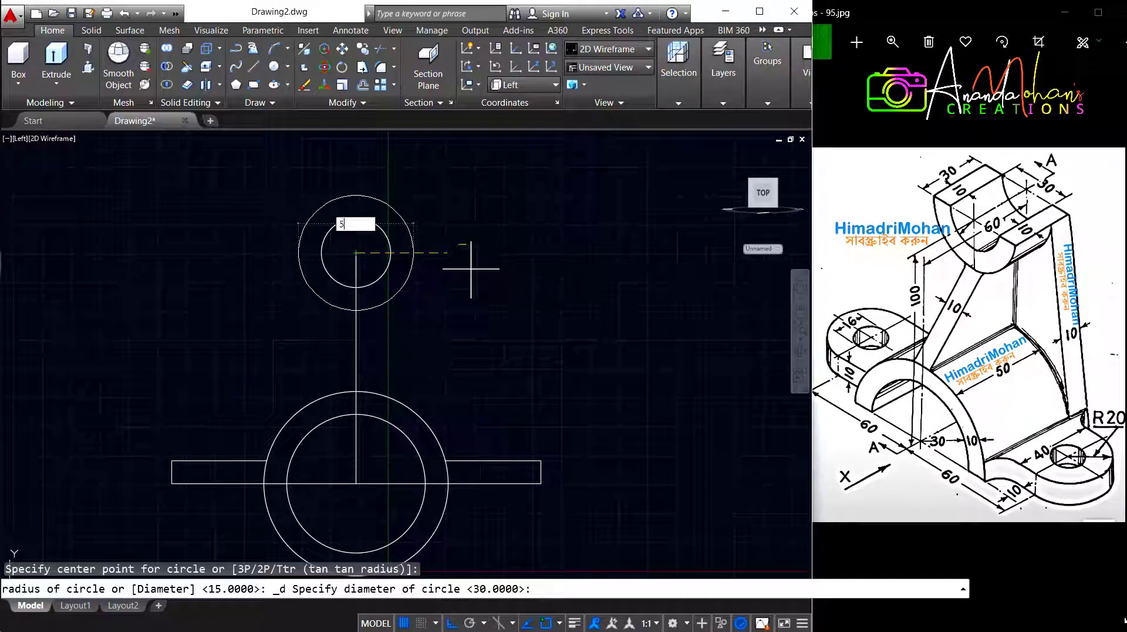
{"action": "type", "text": "0"}
{"action": "key", "text": "Return"}
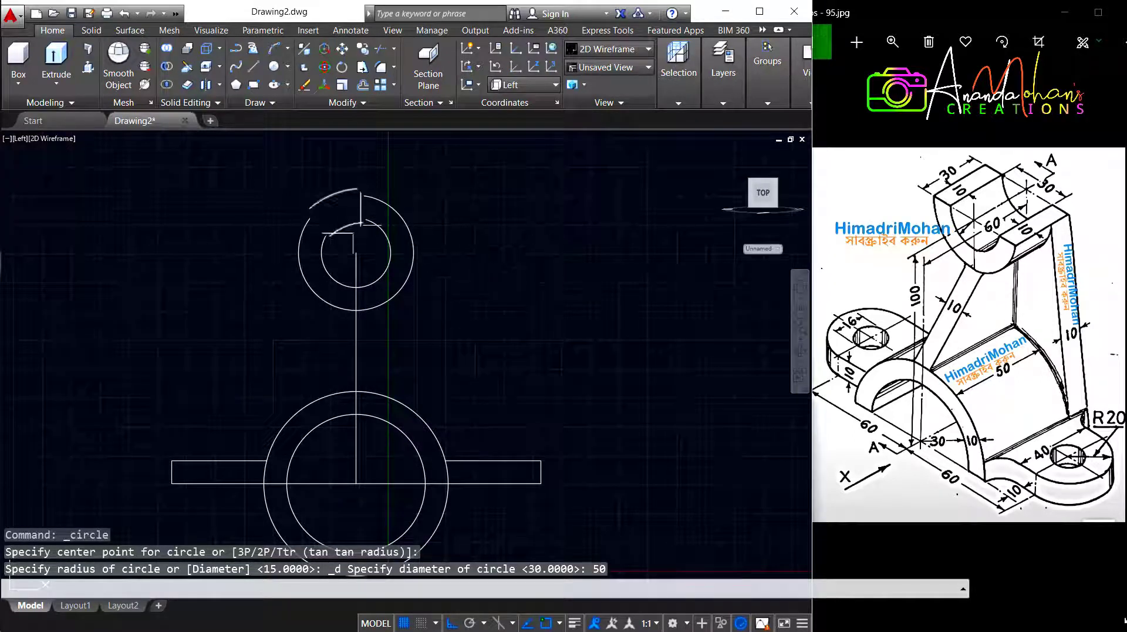
{"action": "left_click", "coordinate": [251, 62]}
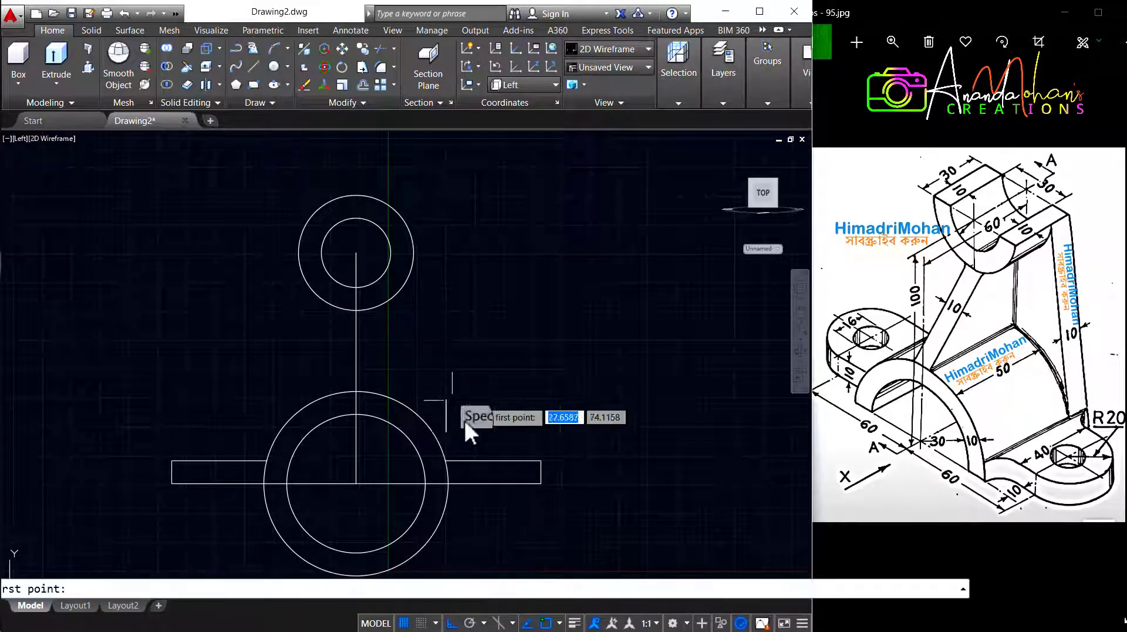
{"action": "left_click", "coordinate": [444, 460]}
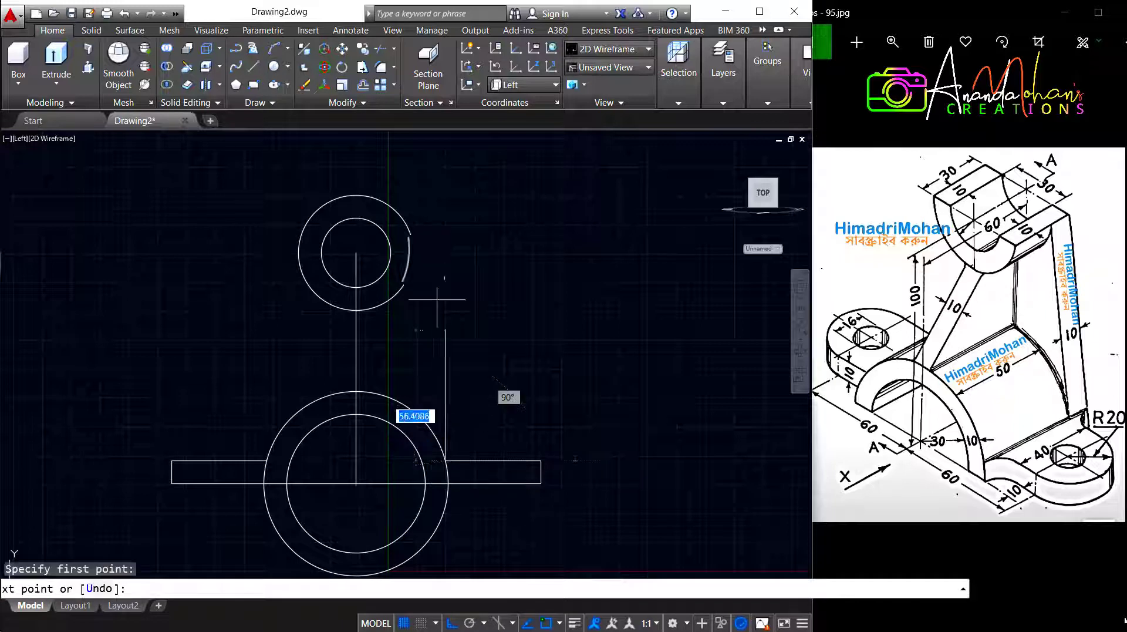
Draw the web edges from the base up to both sides of the upper circle and back down to the base plate
{"action": "left_click", "coordinate": [414, 251]}
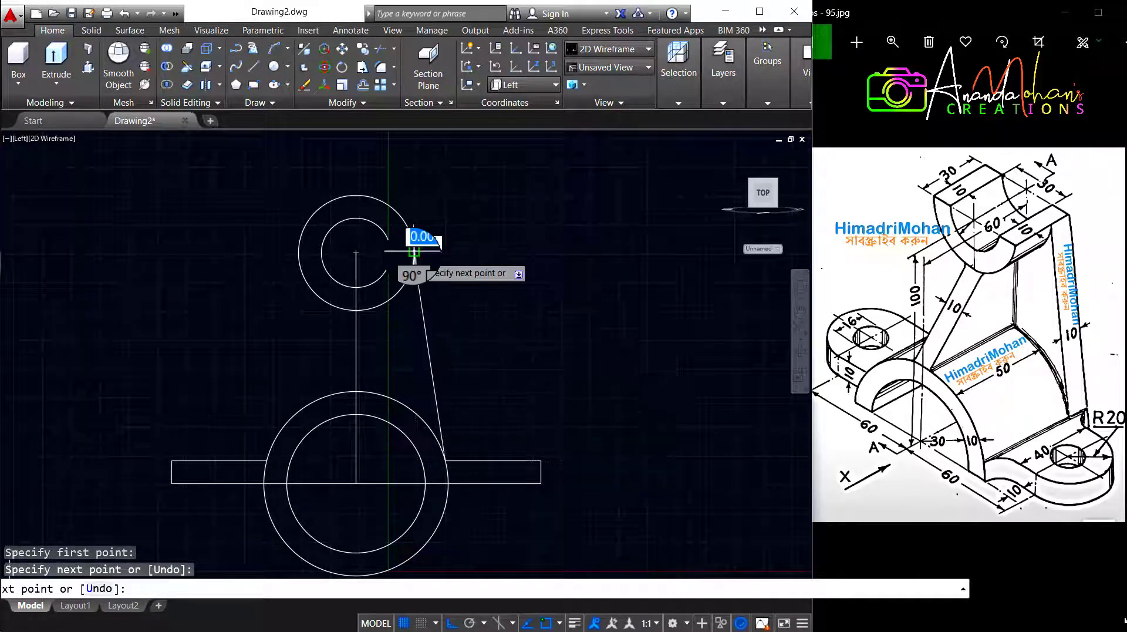
{"action": "left_click", "coordinate": [299, 253]}
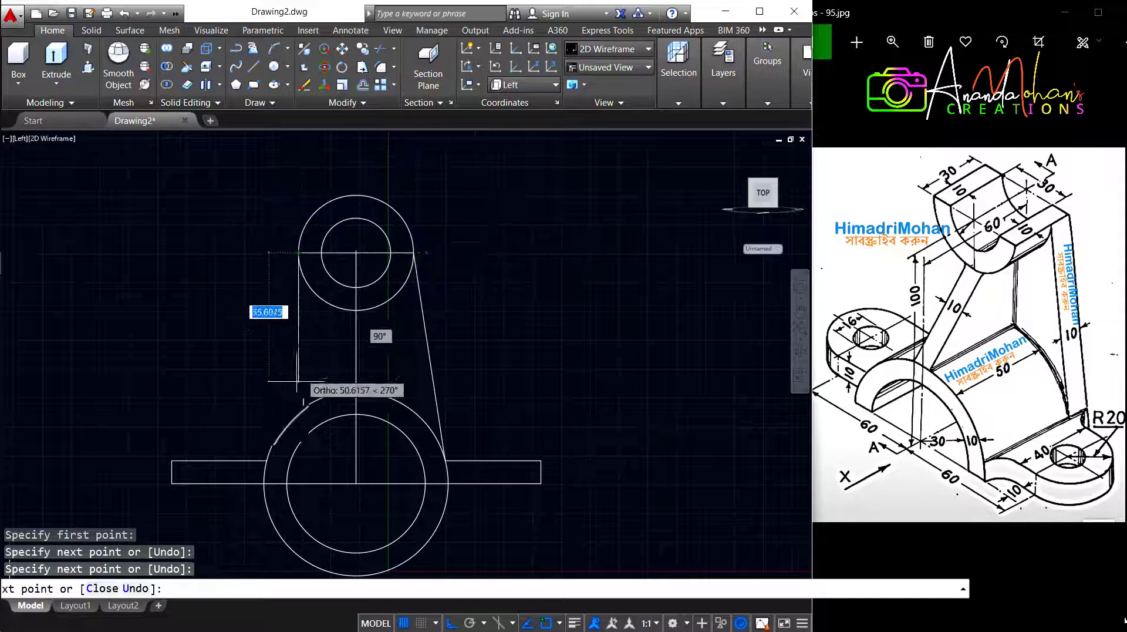
{"action": "left_click", "coordinate": [266, 462]}
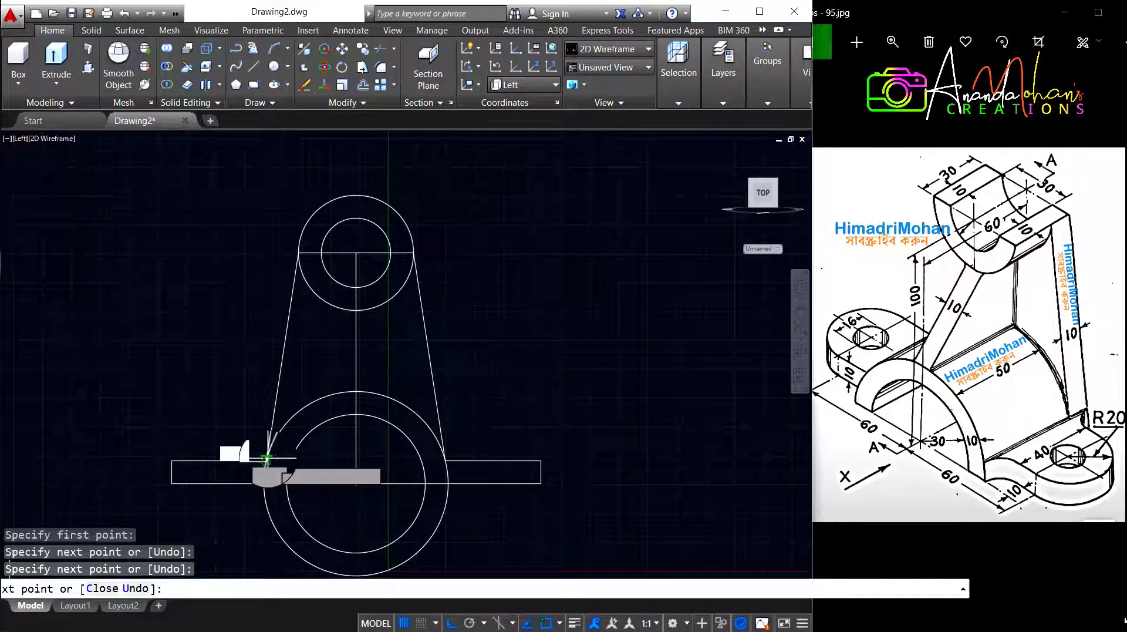
{"action": "key", "text": "Return"}
Erase the long vertical centre line and the short line inside the upper circle
{"action": "left_click", "coordinate": [378, 352]}
{"action": "left_click", "coordinate": [335, 352]}
{"action": "key", "text": "Delete"}
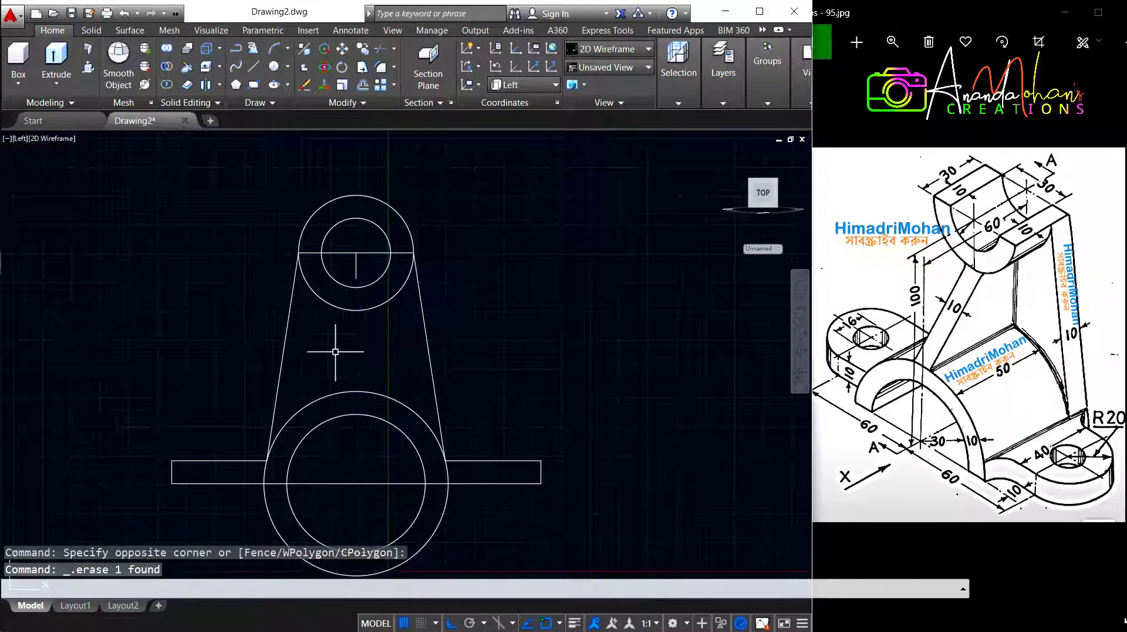
{"action": "left_click", "coordinate": [362, 276]}
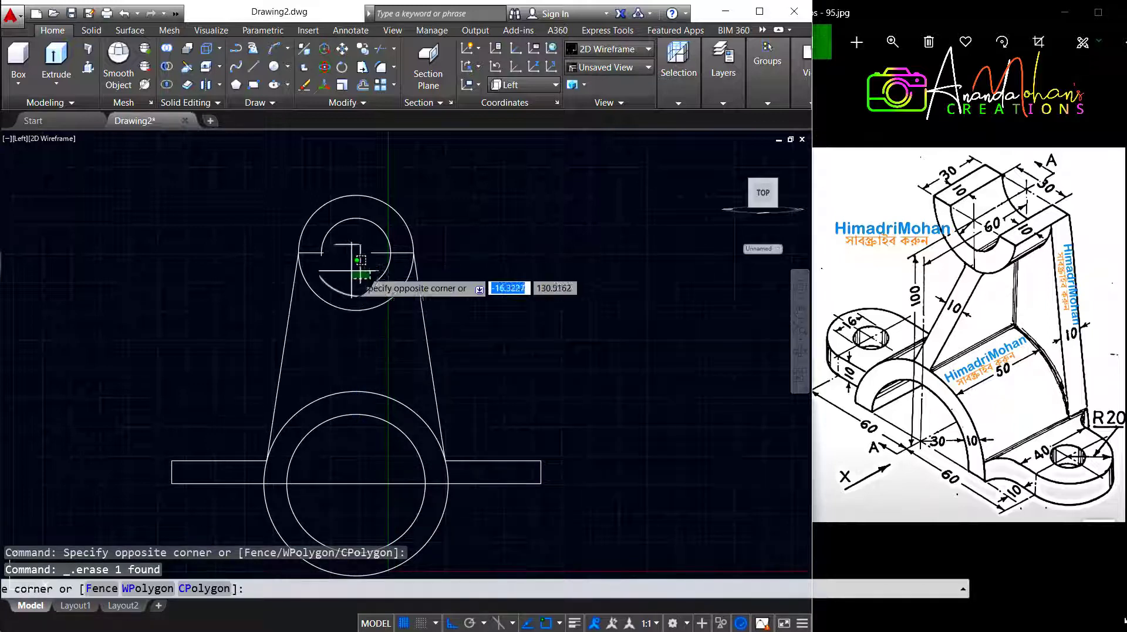
{"action": "left_click", "coordinate": [346, 268]}
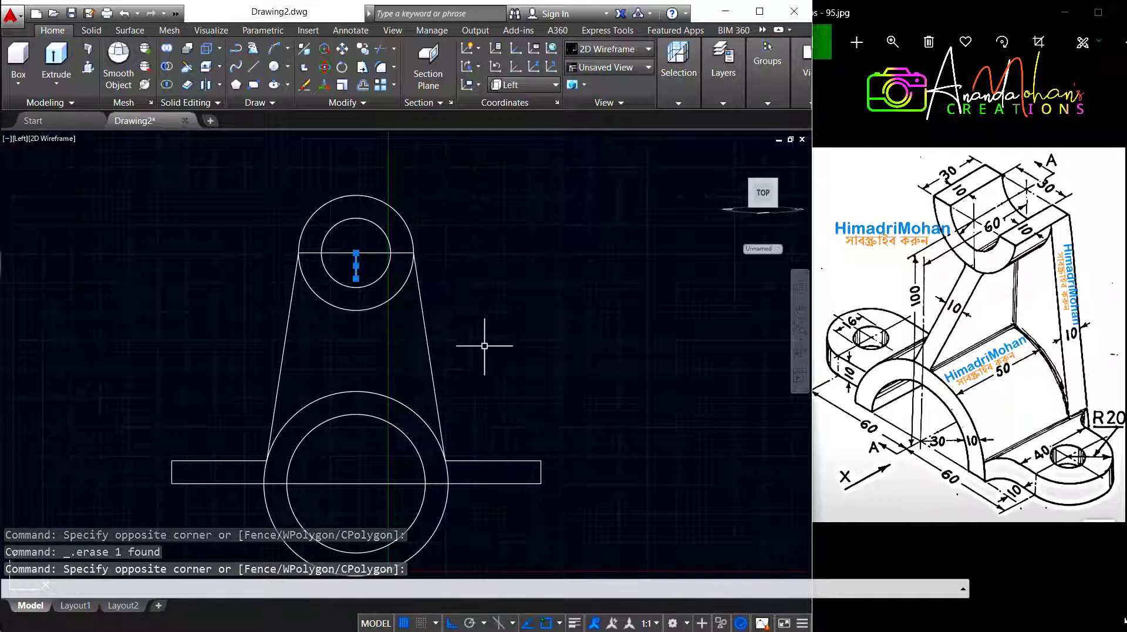
{"action": "key", "text": "Escape"}
{"action": "left_click", "coordinate": [370, 271]}
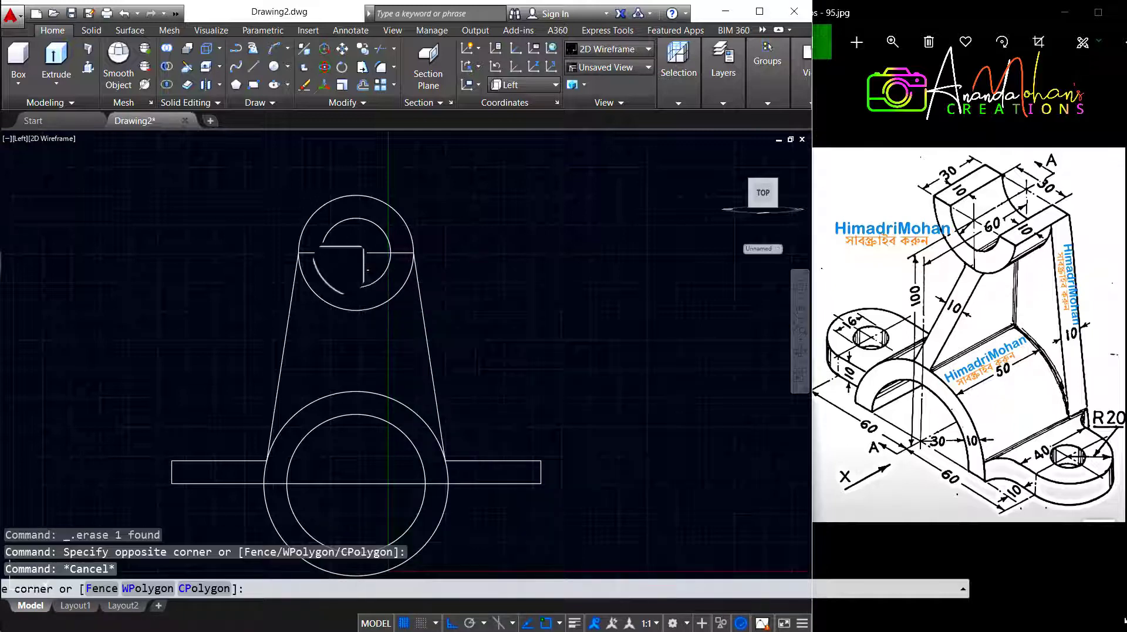
{"action": "left_click", "coordinate": [341, 253]}
{"action": "key", "text": "Delete"}
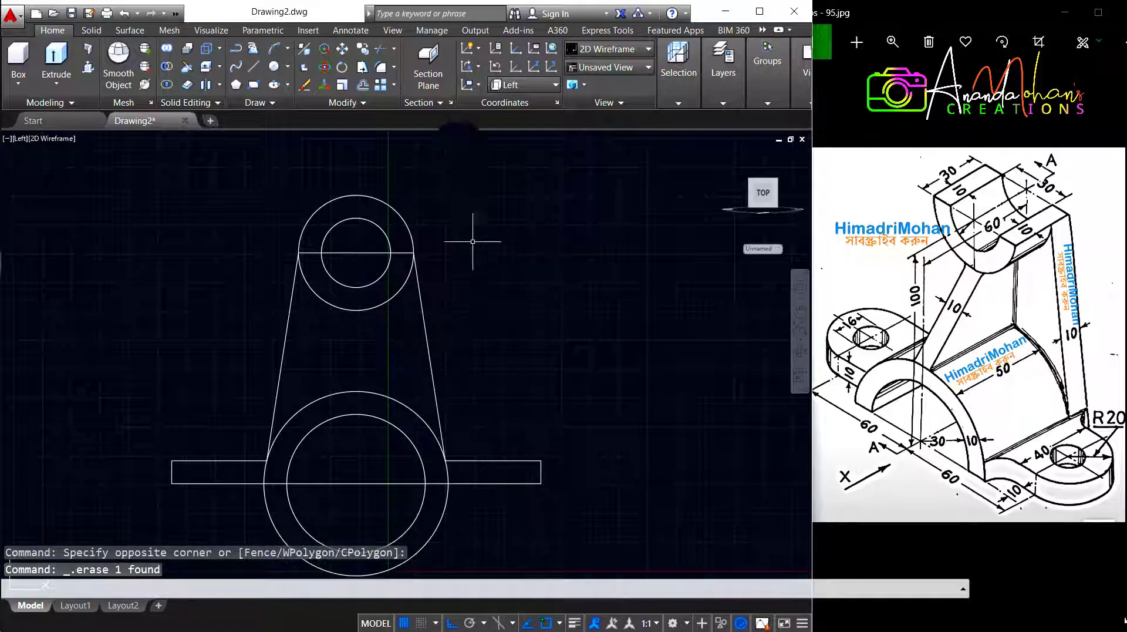
{"action": "left_click", "coordinate": [256, 64]}
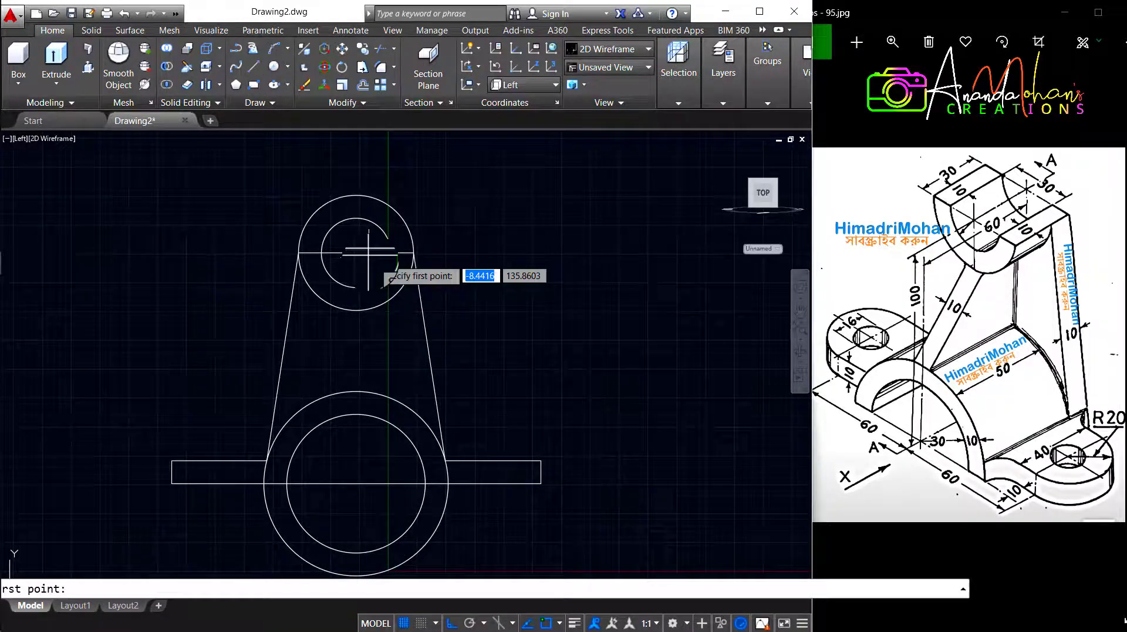
{"action": "left_click", "coordinate": [356, 254]}
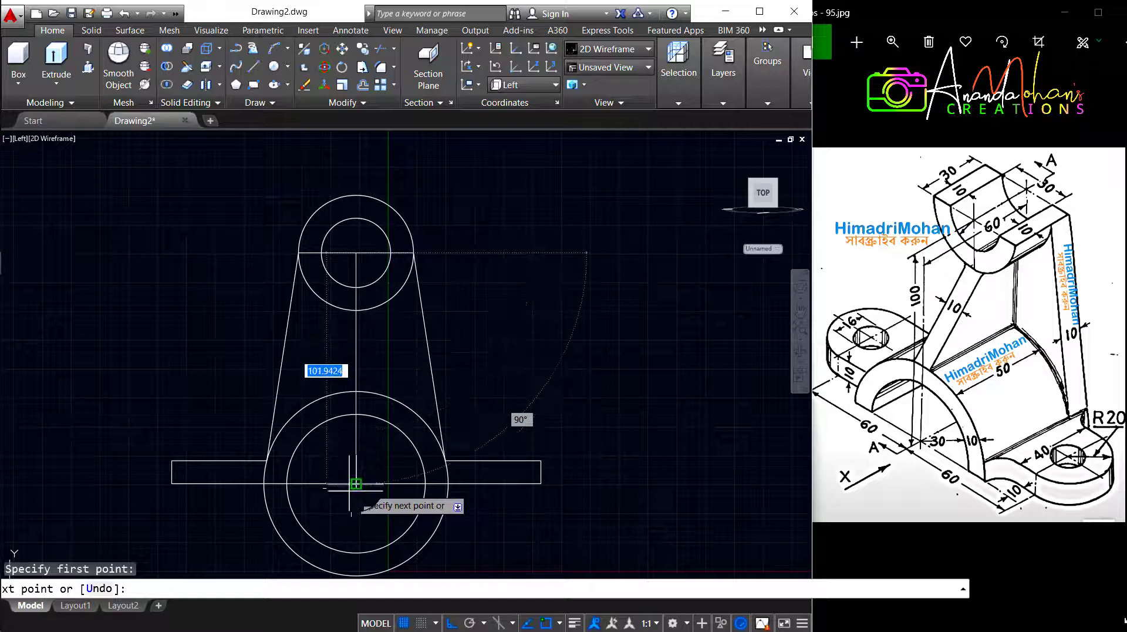
{"action": "key", "text": "Escape"}
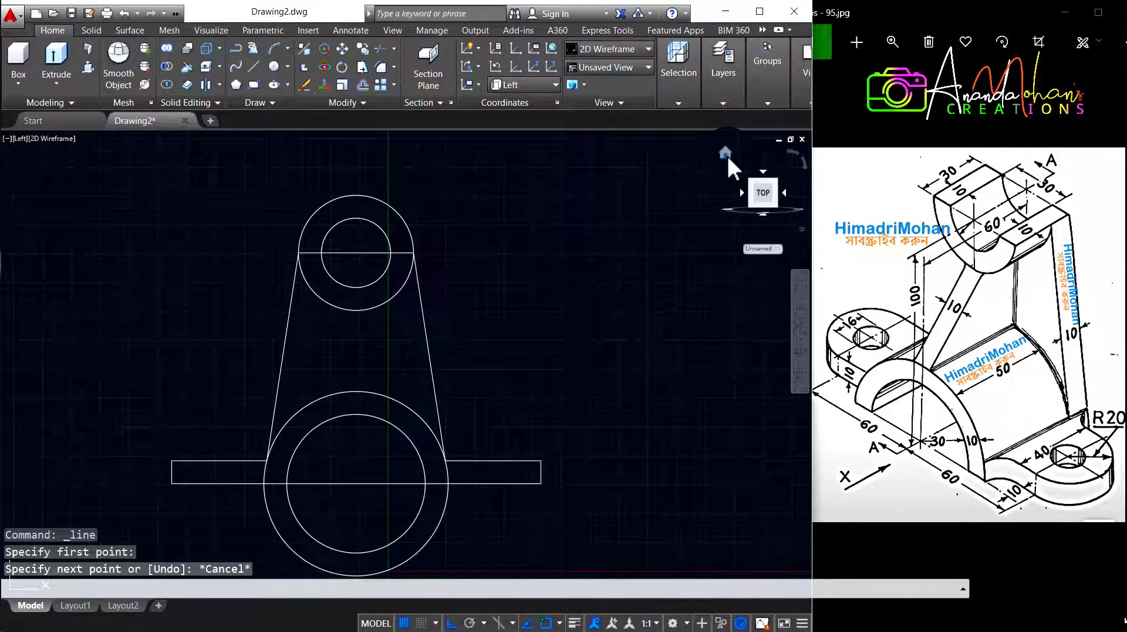
Switch to the isometric Home view and press-pull the upper boss half-ring 30 units
{"action": "left_click", "coordinate": [726, 154]}
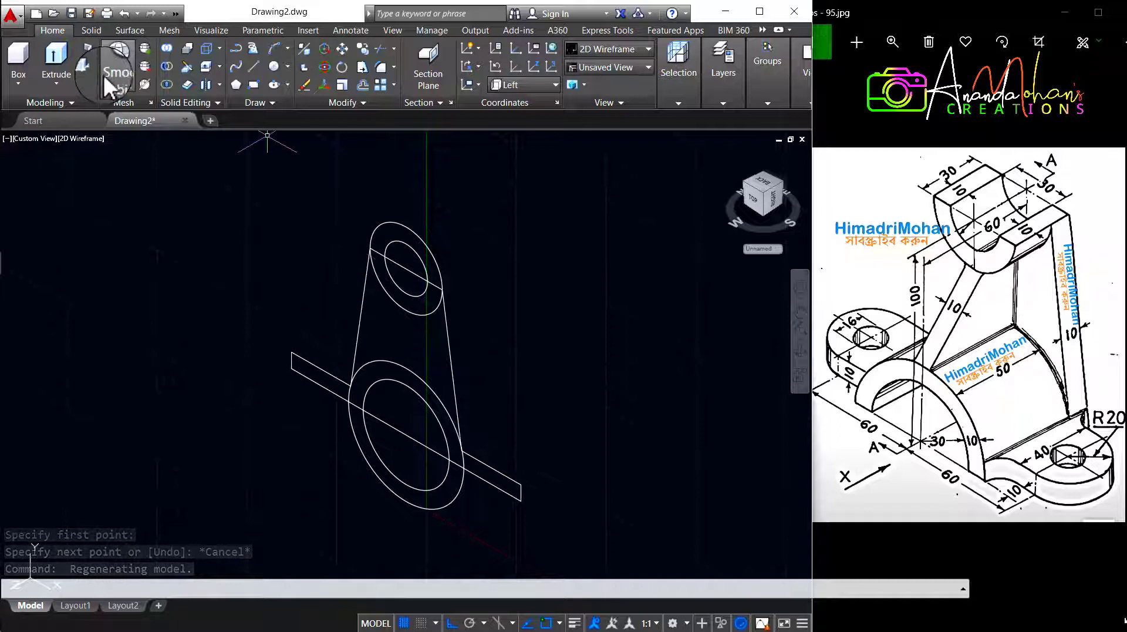
{"action": "left_click", "coordinate": [87, 67]}
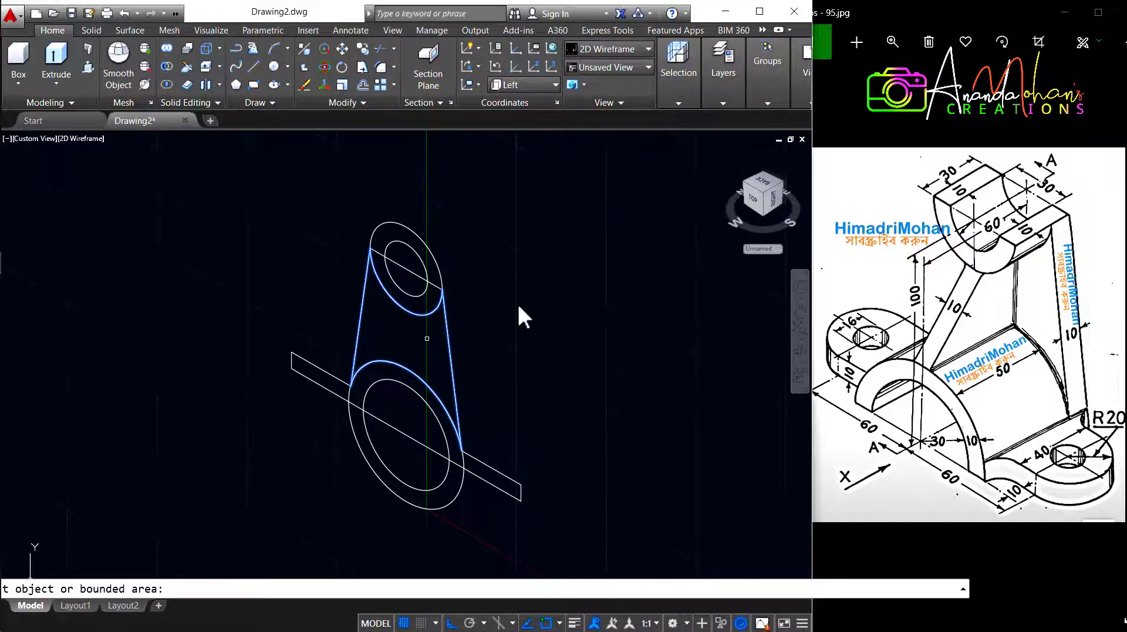
{"action": "left_click", "coordinate": [405, 310]}
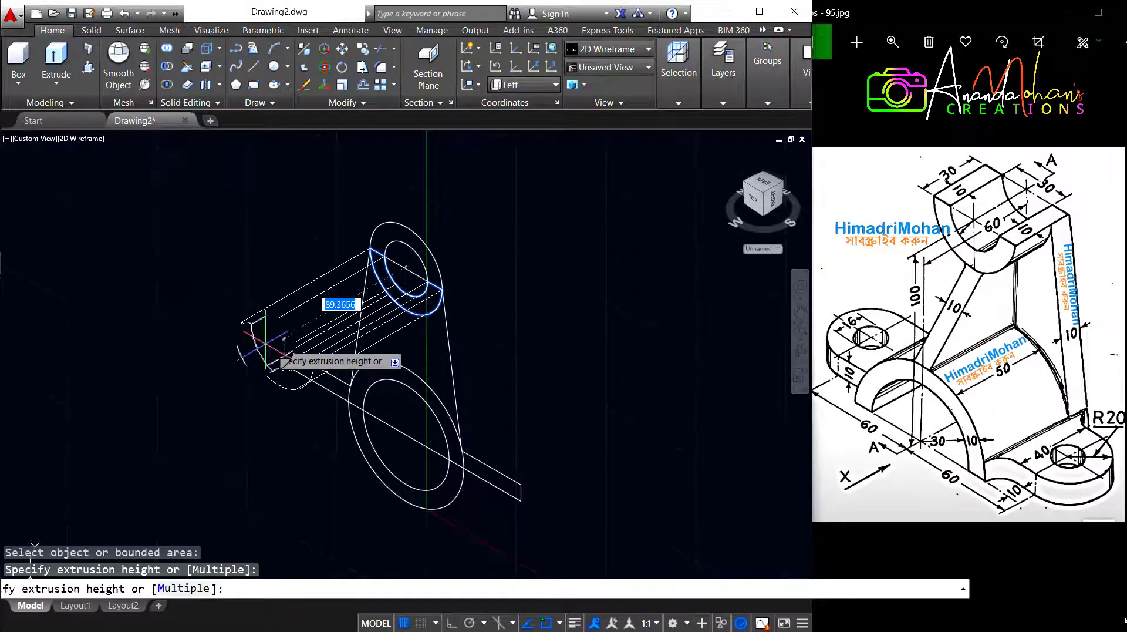
{"action": "type", "text": "30"}
{"action": "key", "text": "Return"}
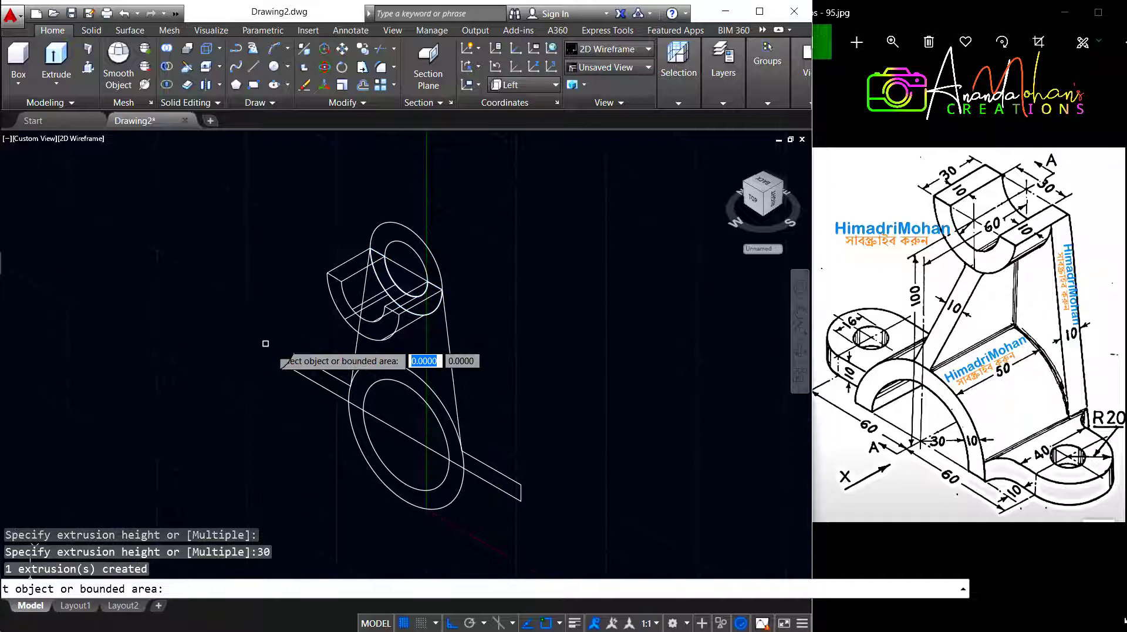
{"action": "key", "text": "Return"}
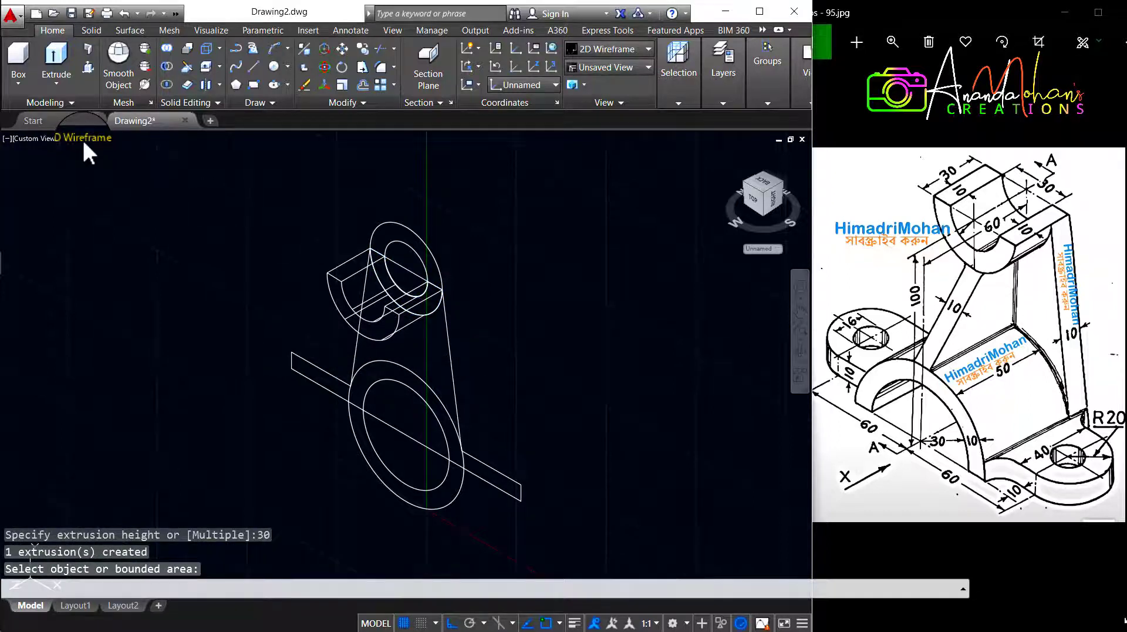
{"action": "left_click", "coordinate": [82, 138]}
Switch to Realistic shading and press-pull the tapered web into a 10-unit solid plate
{"action": "left_click", "coordinate": [106, 212]}
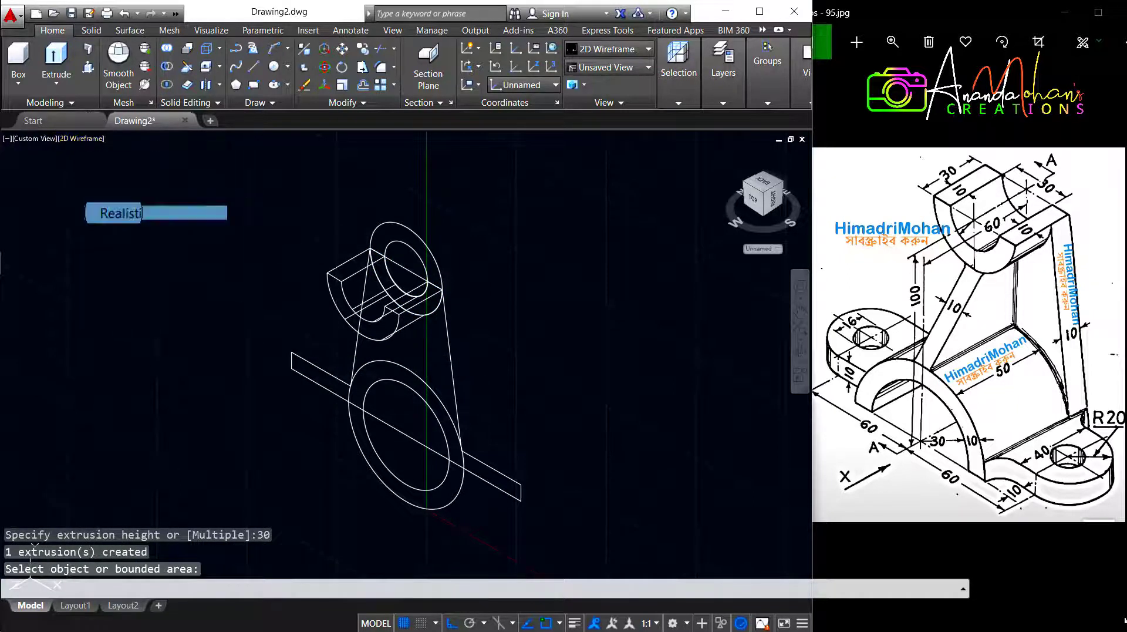
{"action": "left_click", "coordinate": [90, 67]}
{"action": "left_click", "coordinate": [390, 333]}
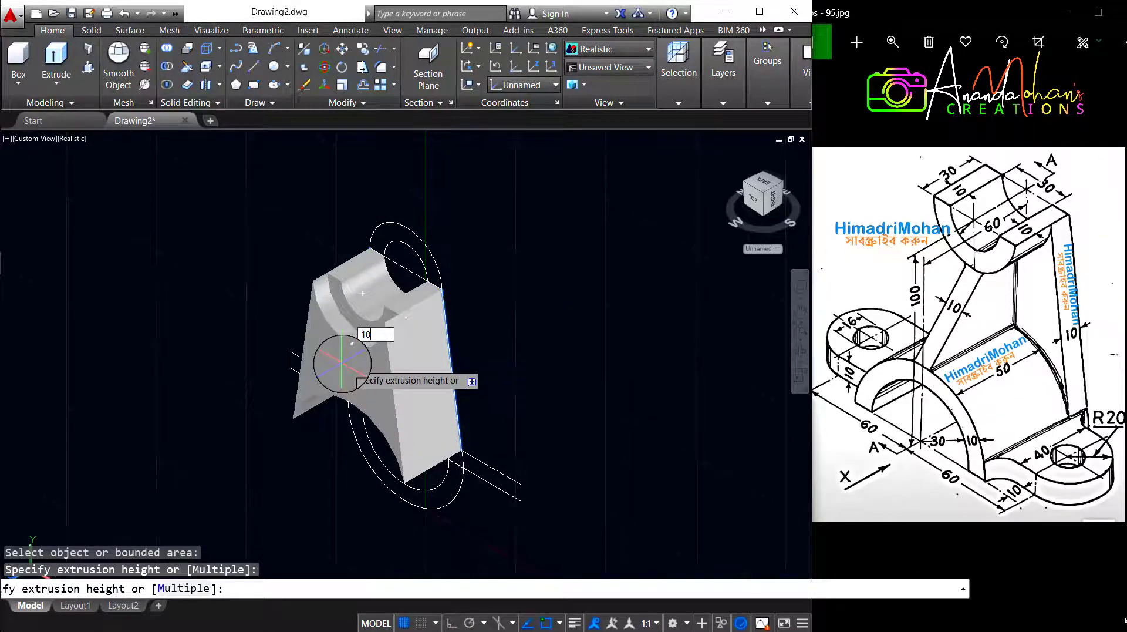
{"action": "key", "text": "Return"}
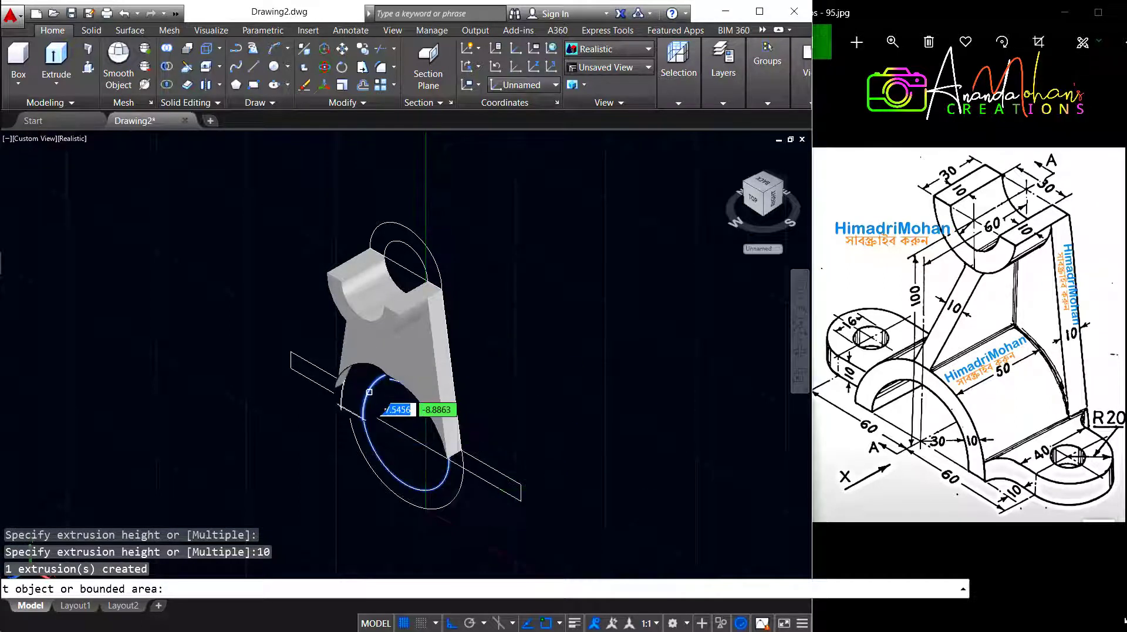
Extrude the lower half-ring 60 units into the curved base arch
{"action": "left_click", "coordinate": [346, 391]}
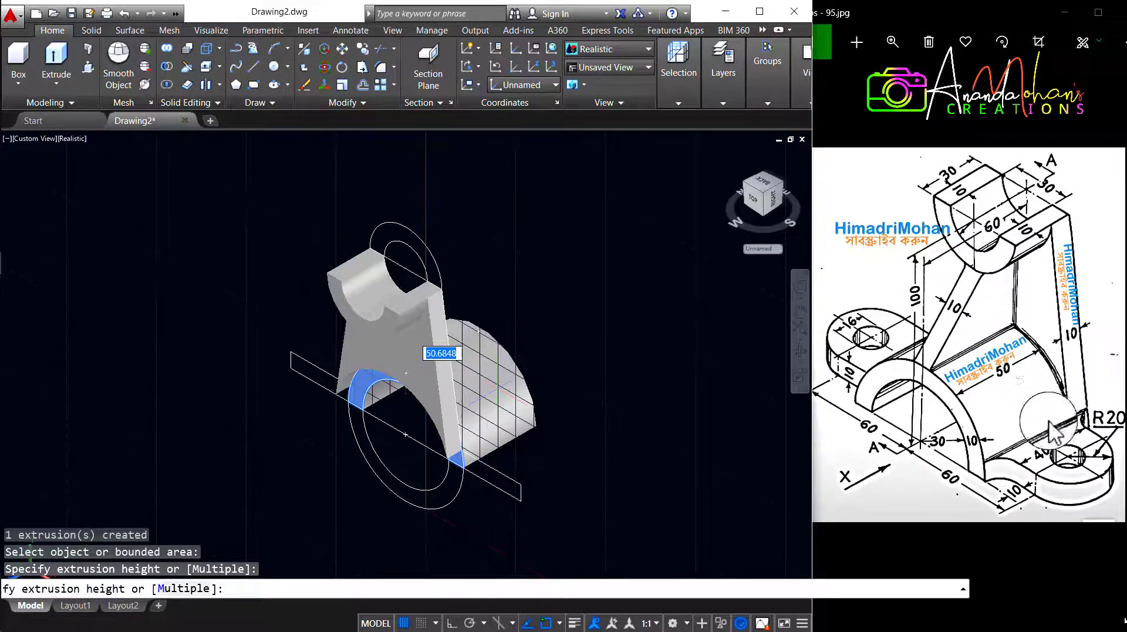
{"action": "type", "text": "60"}
{"action": "key", "text": "Return"}
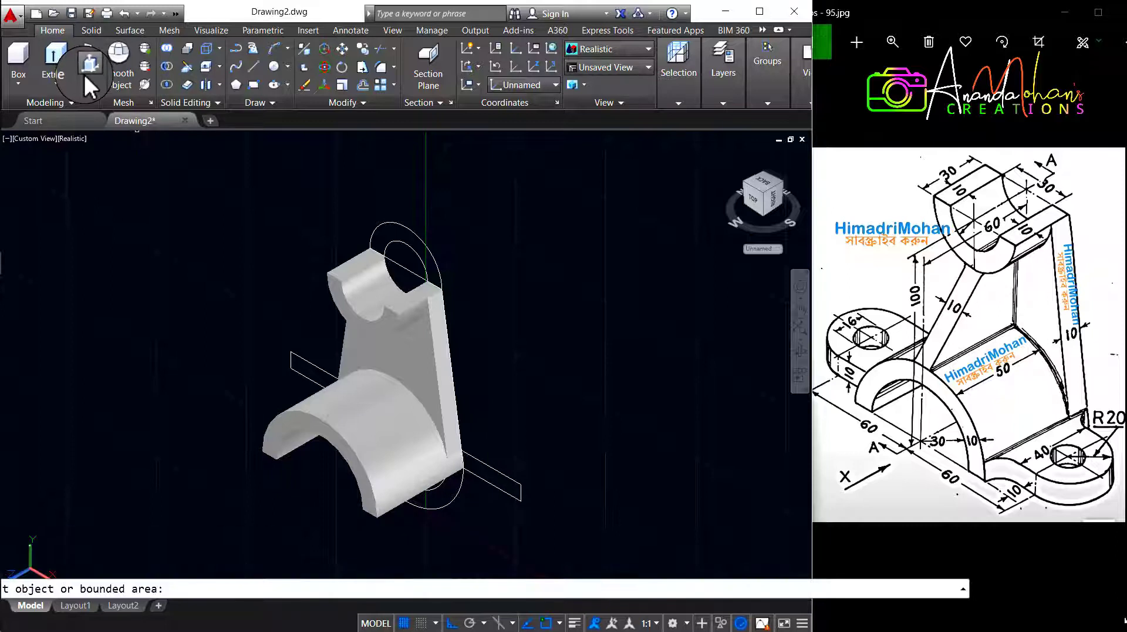
Press-pull the left and right rectangles 40 units into base plate blocks, then select both blocks
{"action": "left_click", "coordinate": [352, 357]}
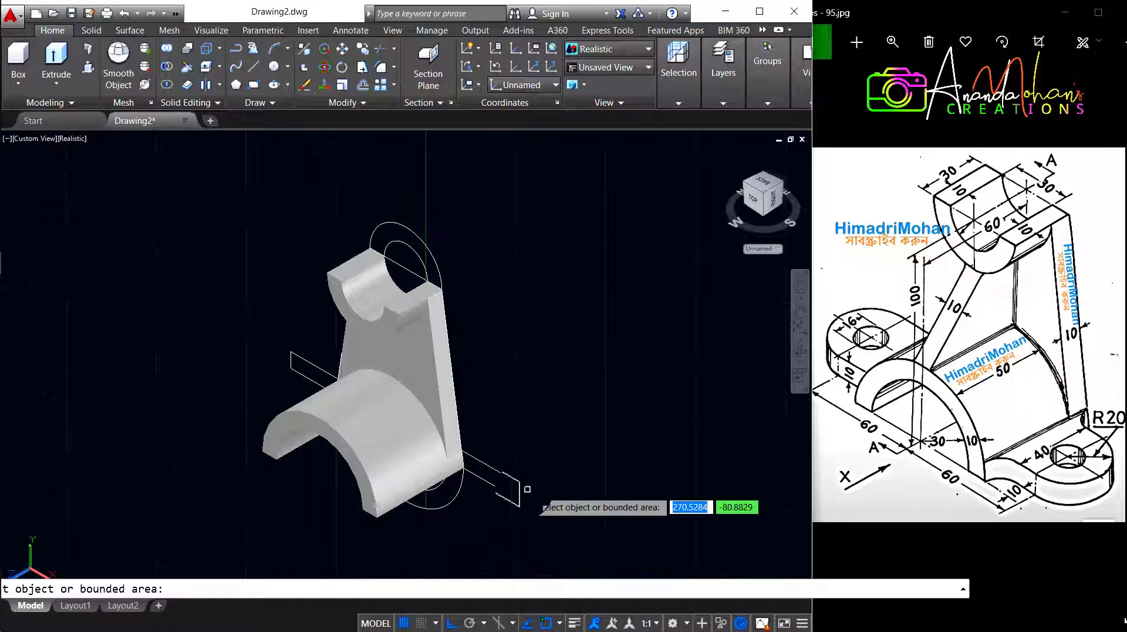
{"action": "left_click", "coordinate": [503, 478]}
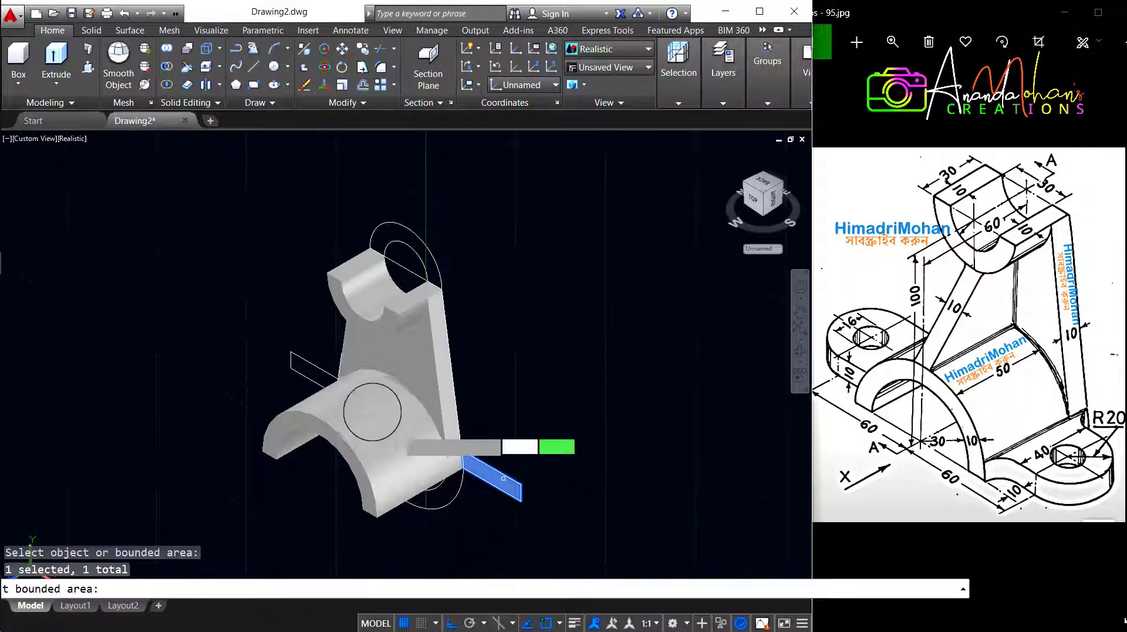
{"action": "left_click", "coordinate": [317, 370]}
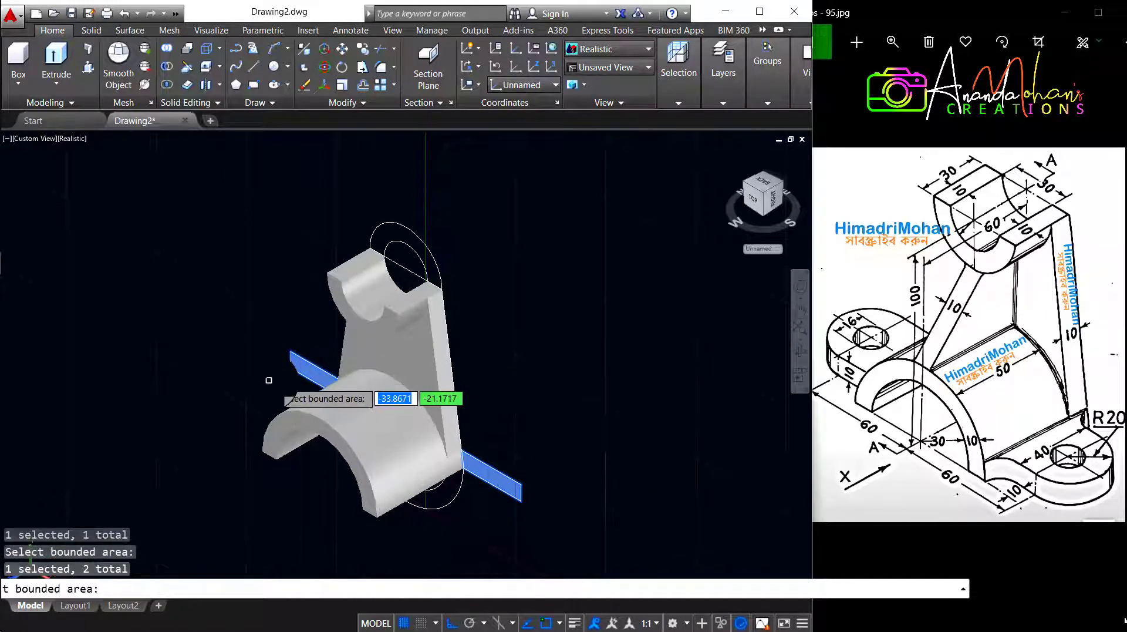
{"action": "key", "text": "Return"}
{"action": "type", "text": "40"}
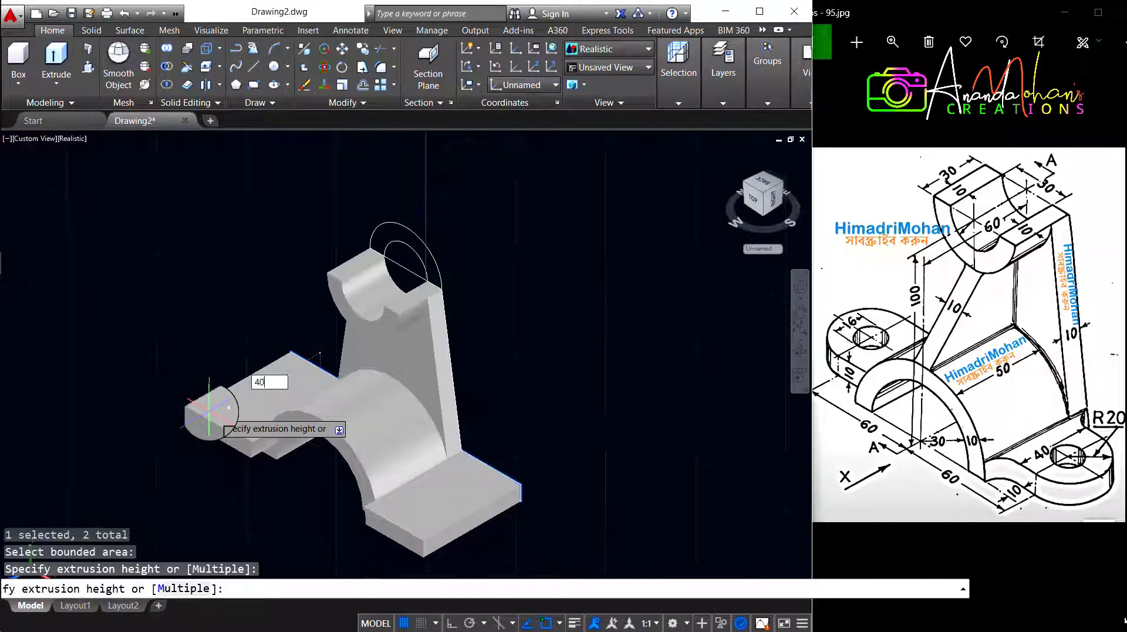
{"action": "key", "text": "Return"}
{"action": "left_click", "coordinate": [281, 386]}
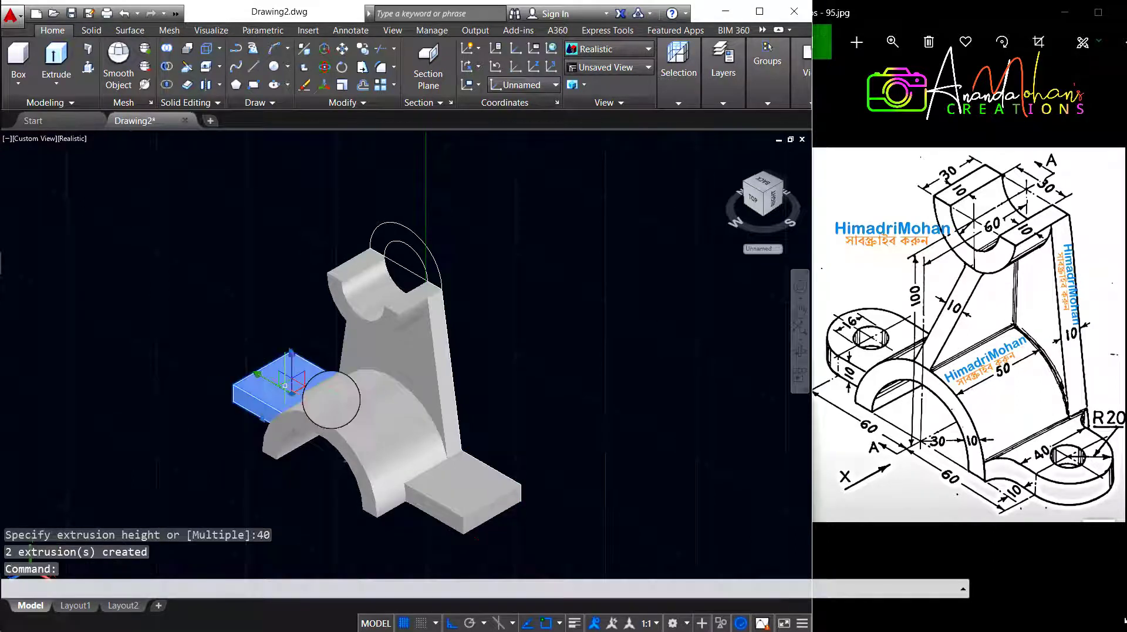
{"action": "left_click", "coordinate": [481, 466]}
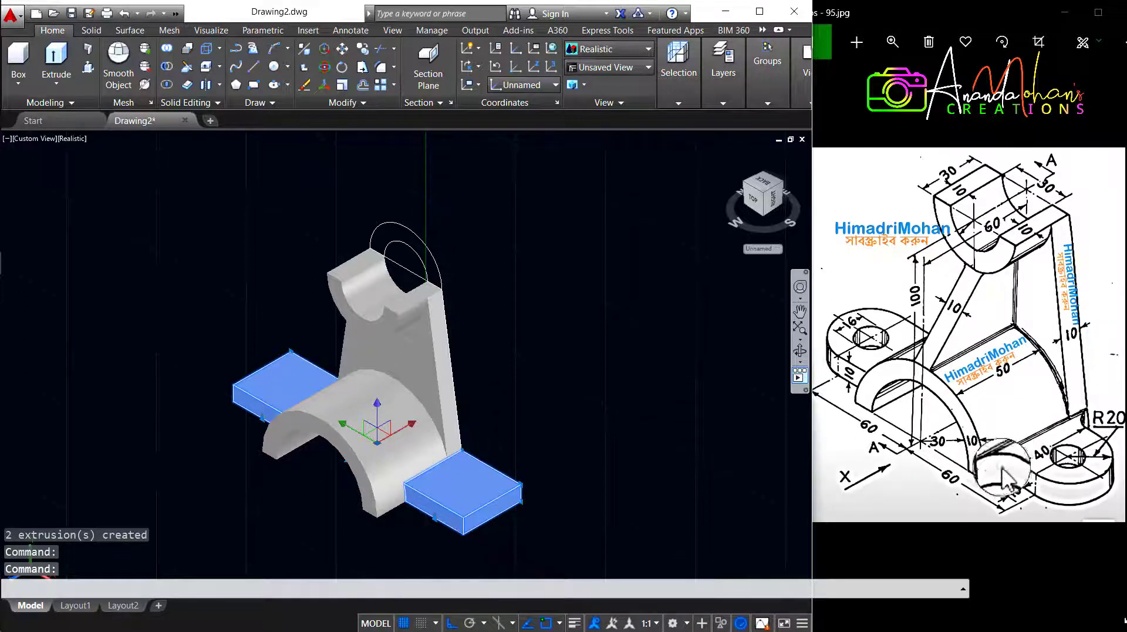
Move both base plate blocks 10 units along the vertical Z axis
{"action": "left_click", "coordinate": [346, 58]}
{"action": "left_click", "coordinate": [578, 387]}
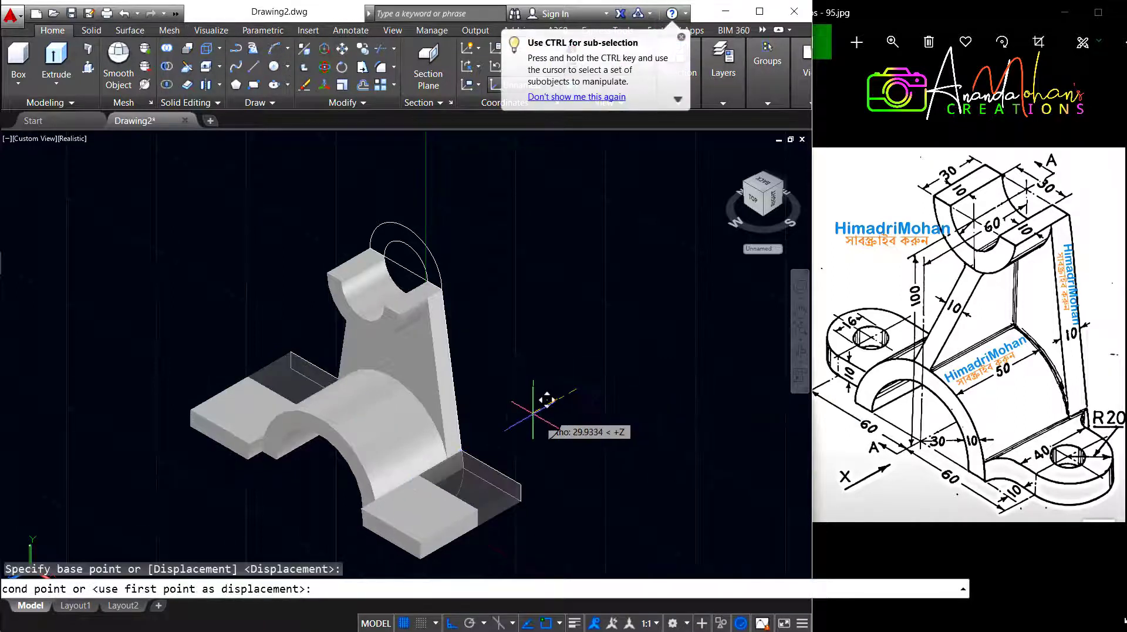
{"action": "type", "text": "10"}
{"action": "key", "text": "Return"}
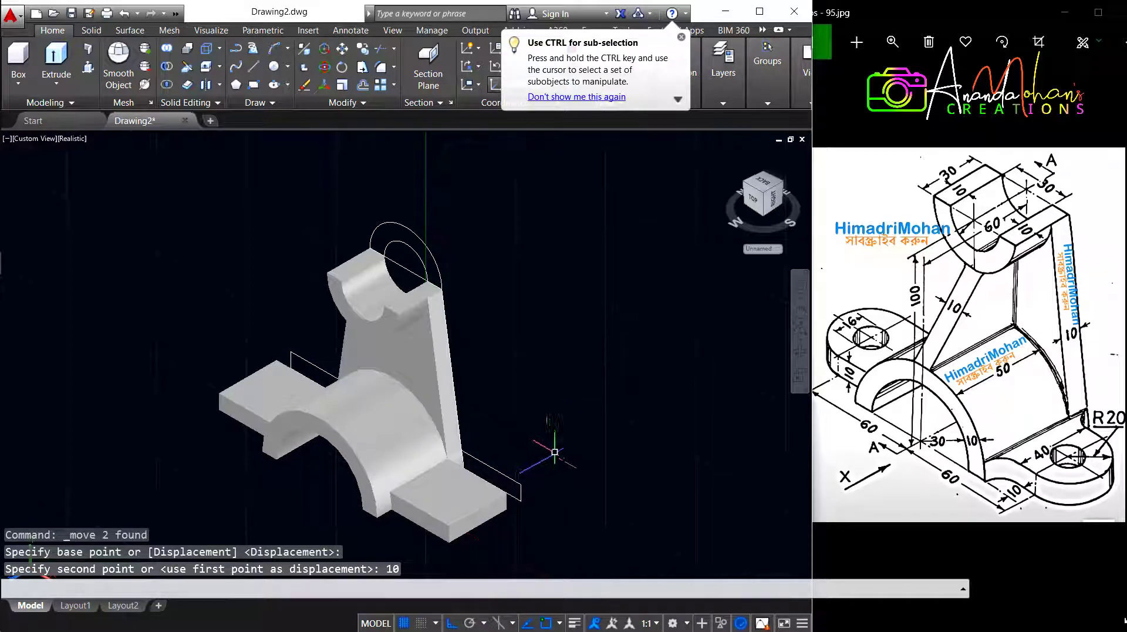
Select the leftover top arc and construction geometry, and view the model's underside
{"action": "left_click", "coordinate": [443, 216]}
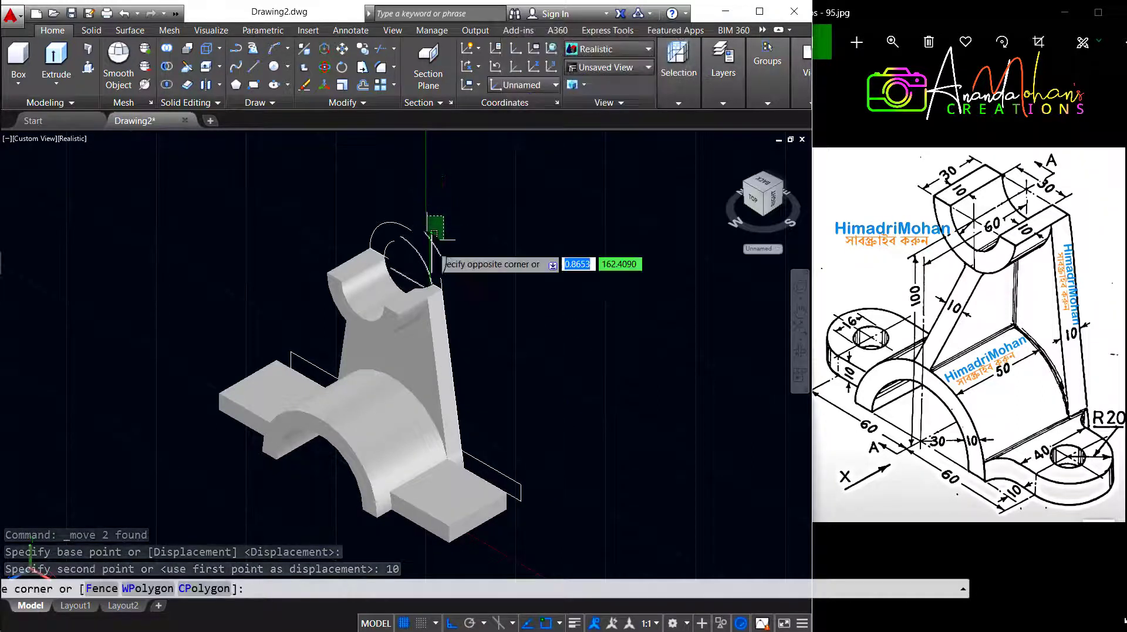
{"action": "left_click", "coordinate": [418, 254]}
{"action": "left_click", "coordinate": [282, 399]}
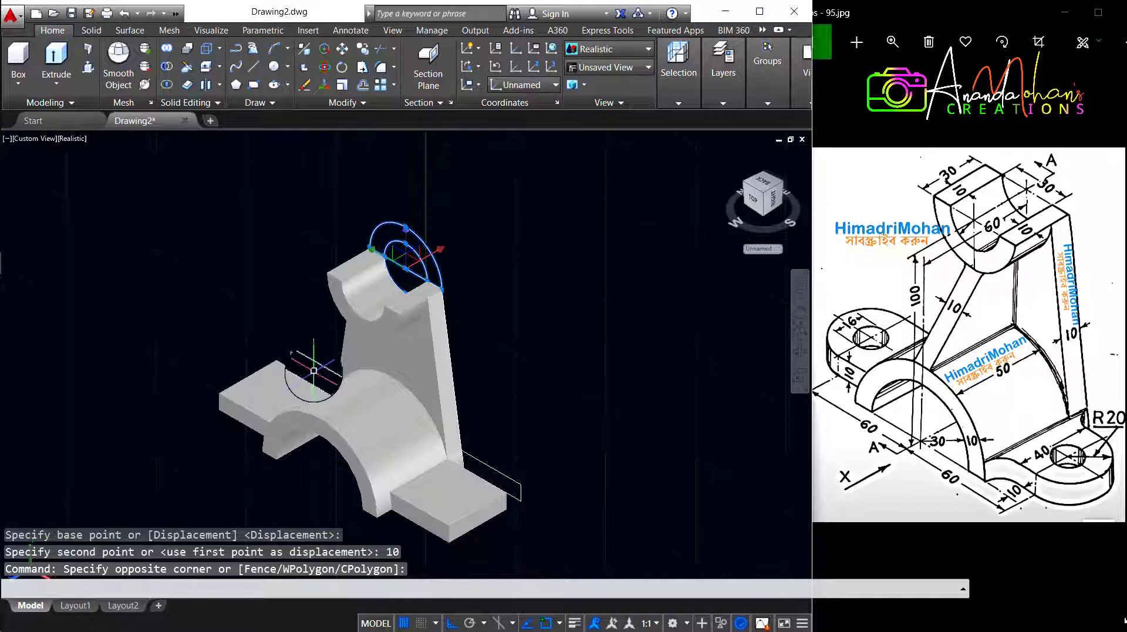
{"action": "left_click", "coordinate": [349, 338]}
{"action": "mouse_move", "coordinate": [356, 332]}
{"action": "middle_mouse_down", "text": "shift"}
{"action": "mouse_move", "coordinate": [478, 344]}
{"action": "mouse_move", "coordinate": [220, 454]}
{"action": "mouse_move", "coordinate": [277, 493]}
{"action": "mouse_move", "coordinate": [467, 377]}
{"action": "mouse_move", "coordinate": [725, 320]}
{"action": "middle_mouse_up", "text": "shift"}
Erase the leftover construction circles and the two leftover profile lines
{"action": "scroll", "coordinate": [725, 320], "scroll_direction": "down", "scroll_amount": 5}
{"action": "scroll", "coordinate": [725, 320], "scroll_direction": "up", "scroll_amount": 2}
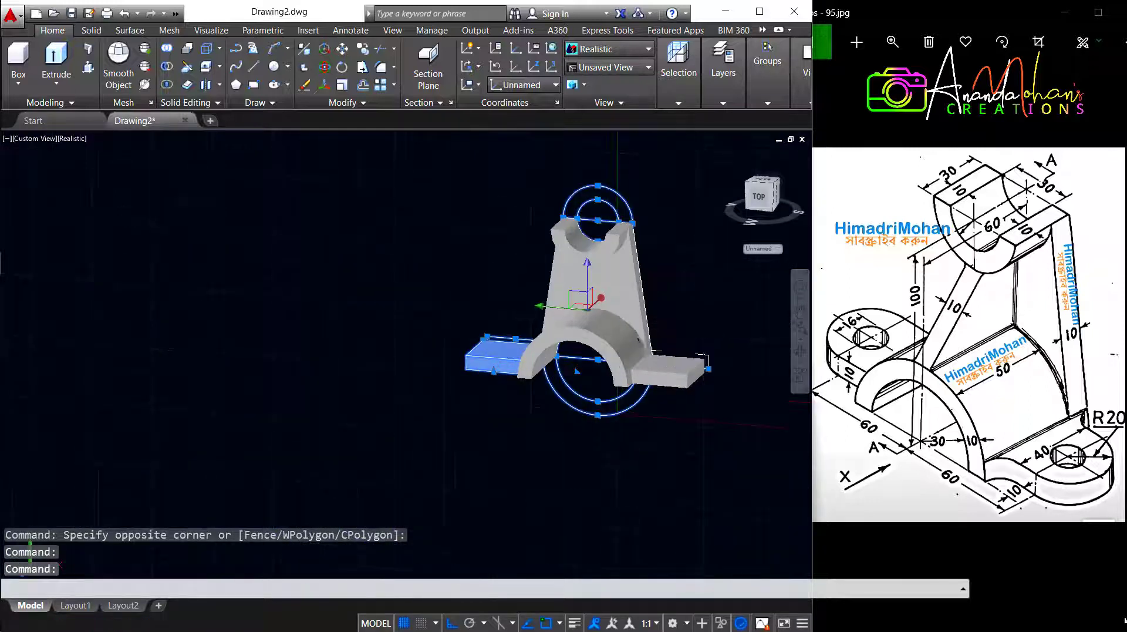
{"action": "left_click", "coordinate": [502, 355], "text": "shift"}
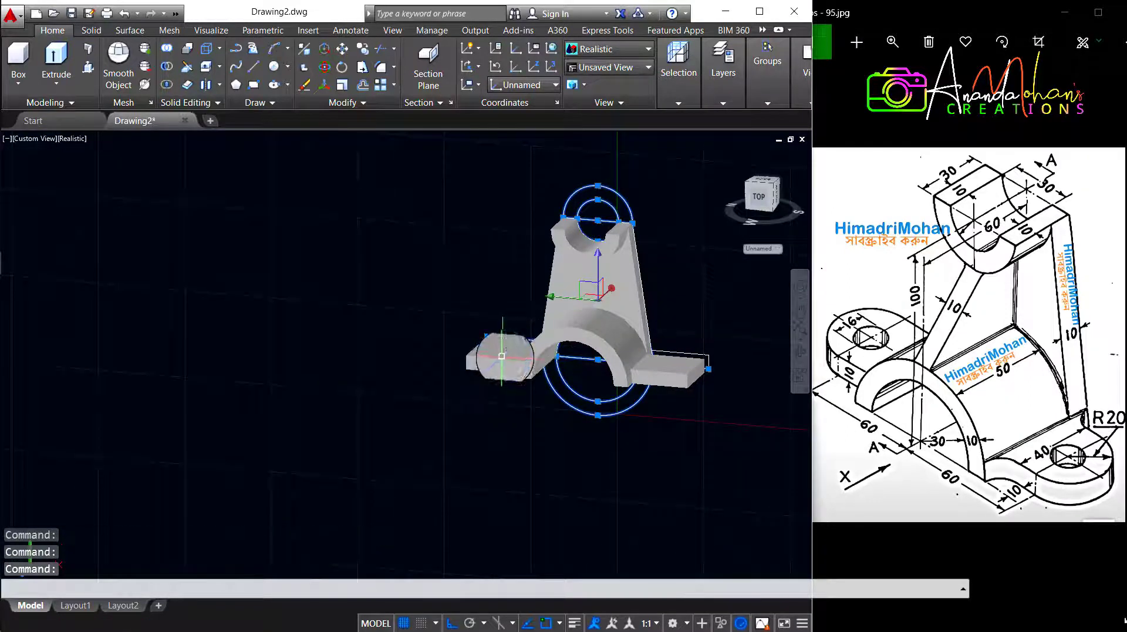
{"action": "key", "text": "Delete"}
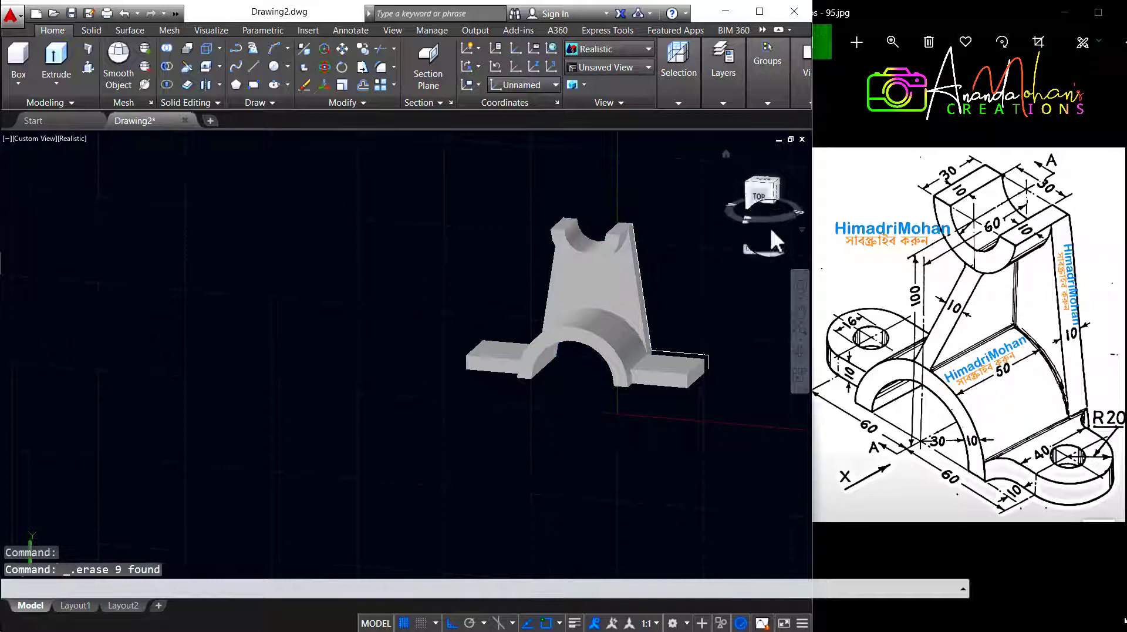
{"action": "left_click", "coordinate": [732, 157]}
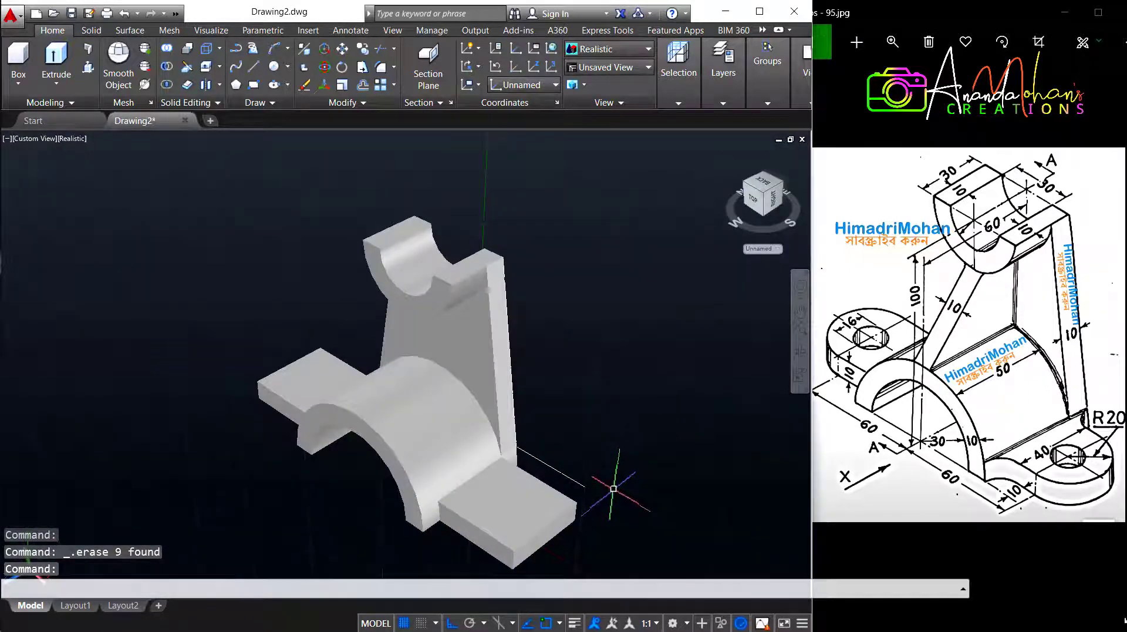
{"action": "left_click", "coordinate": [618, 504]}
{"action": "left_click", "coordinate": [585, 477]}
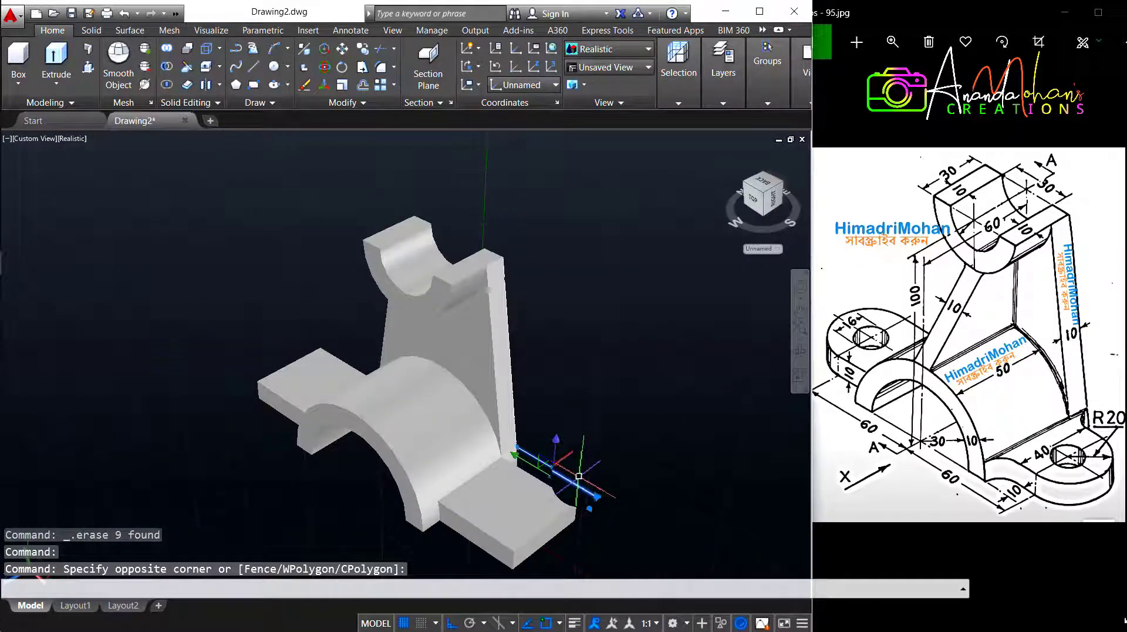
{"action": "key", "text": "Delete"}
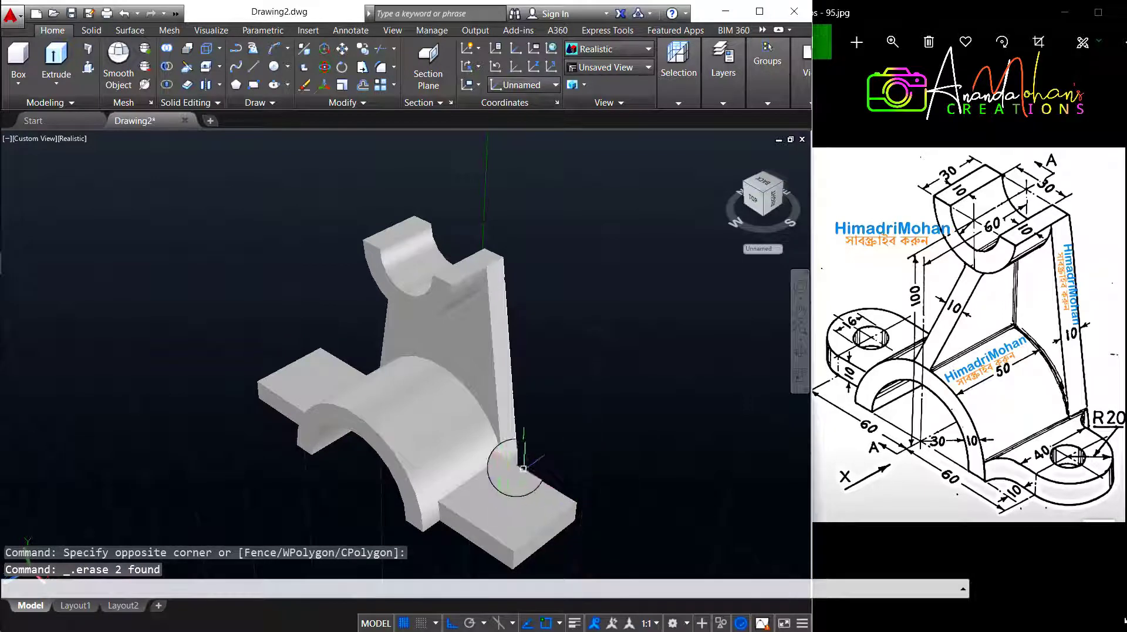
{"action": "scroll", "coordinate": [618, 392], "scroll_direction": "down", "scroll_amount": 2}
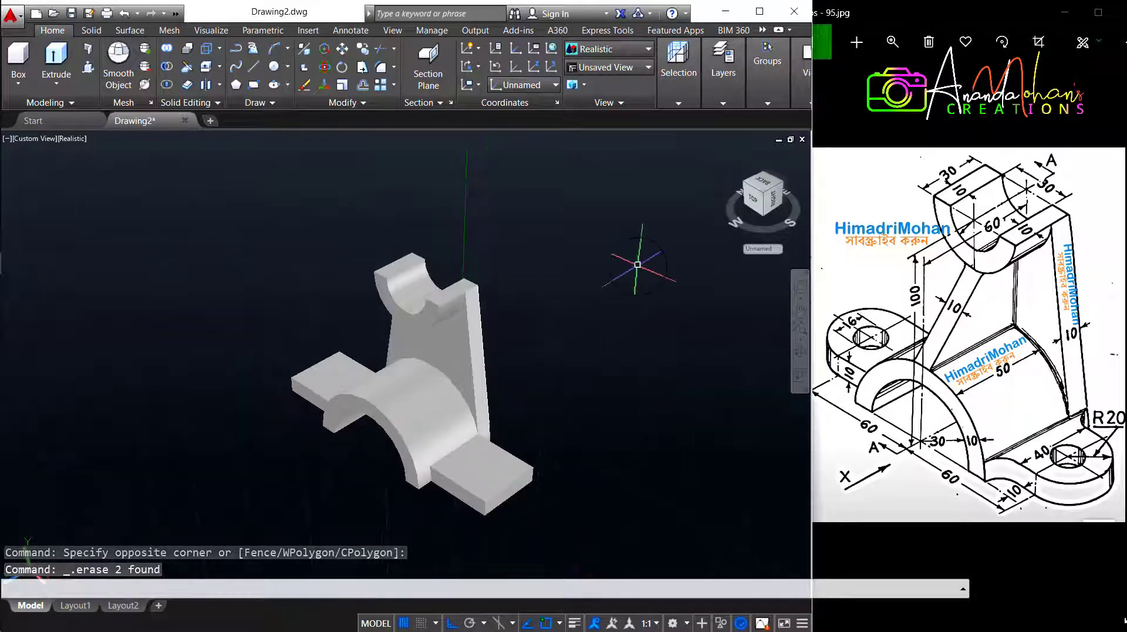
Union all seven solid pieces into one solid and start Fillet Edge
{"action": "left_click", "coordinate": [165, 46]}
{"action": "left_click", "coordinate": [610, 180]}
{"action": "left_click", "coordinate": [259, 549]}
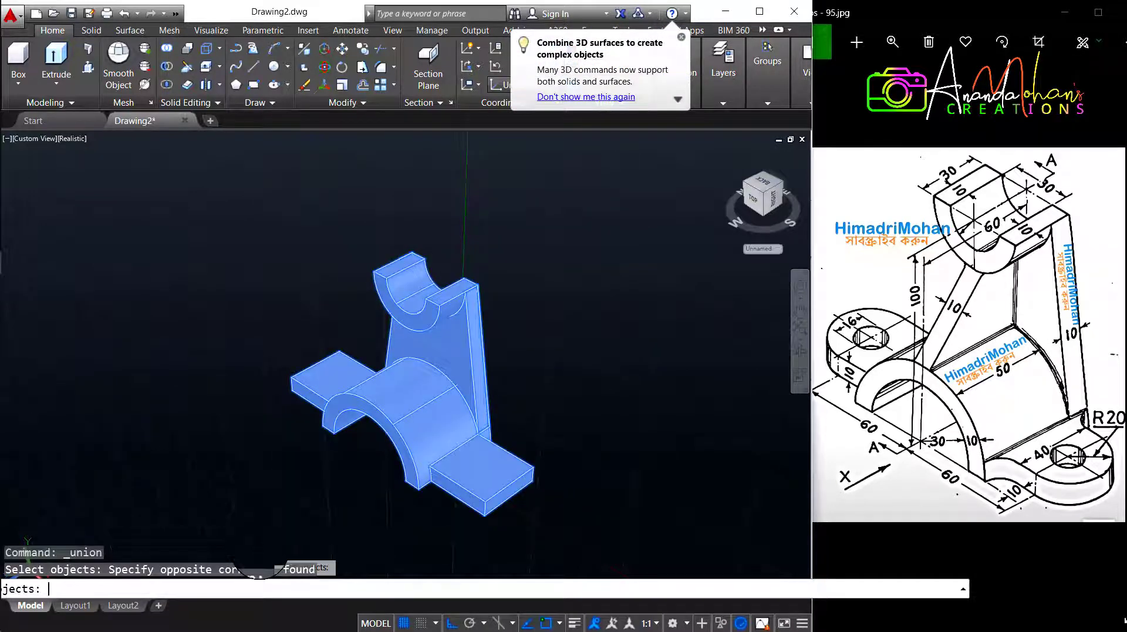
{"action": "key", "text": "Return"}
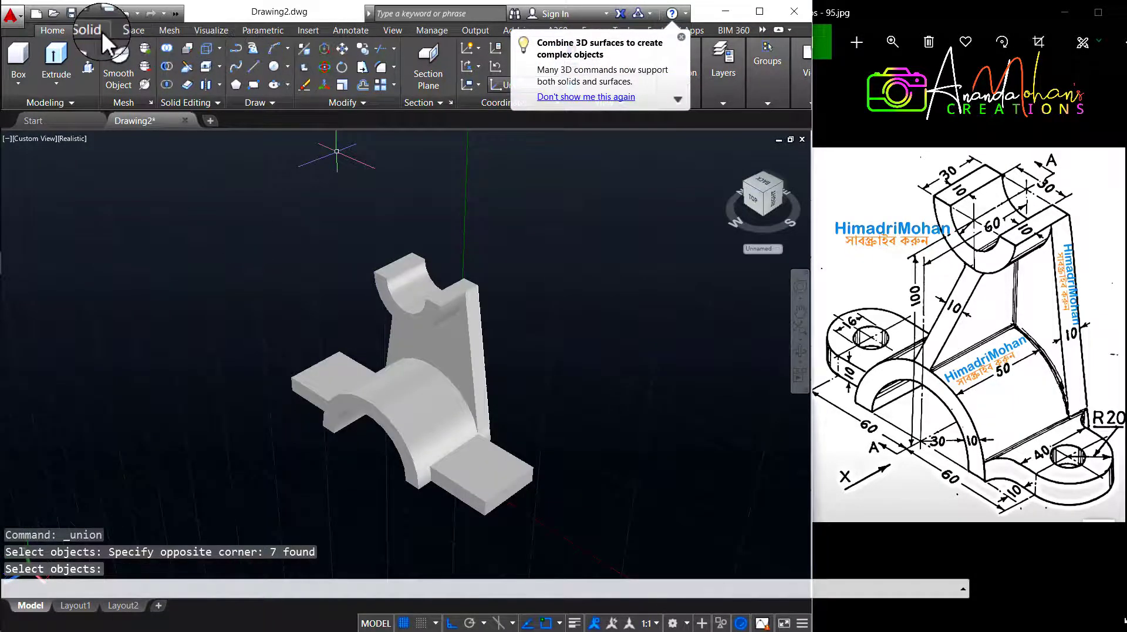
{"action": "left_click", "coordinate": [99, 30]}
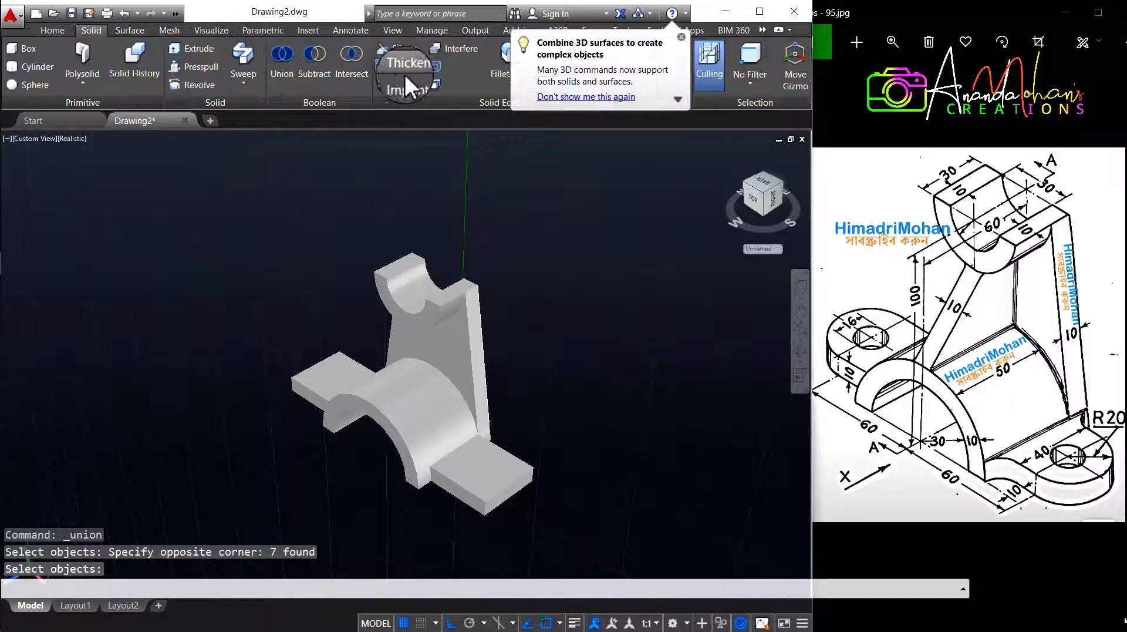
{"action": "left_click", "coordinate": [502, 59]}
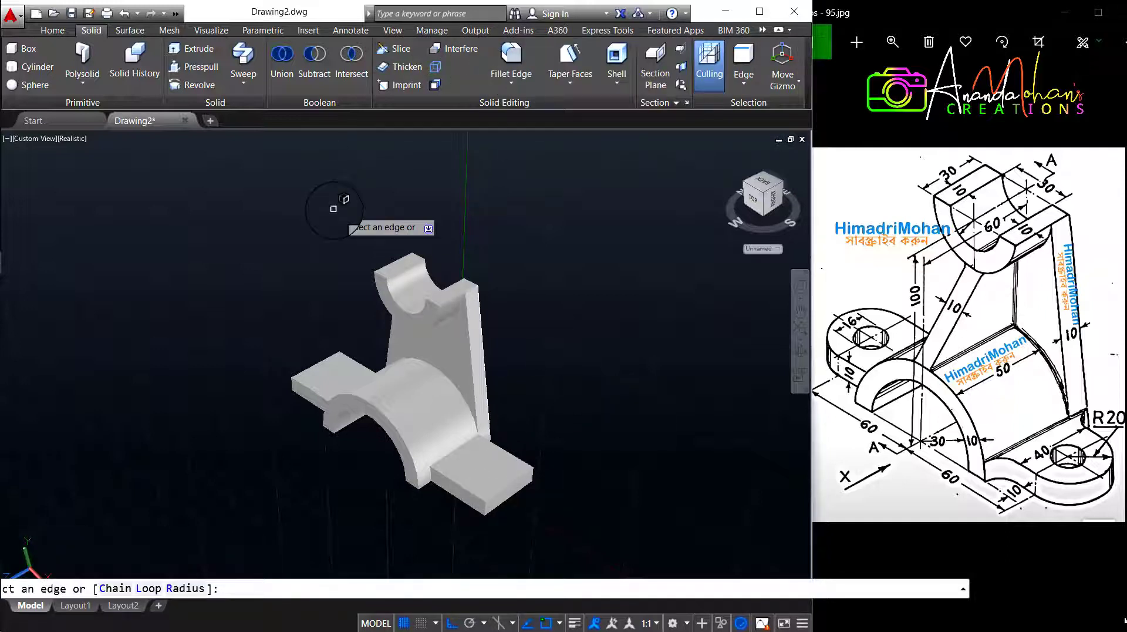
{"action": "type", "text": "r"}
Fillet the four outer base plate corner edges with a radius of 20
{"action": "key", "text": "Return"}
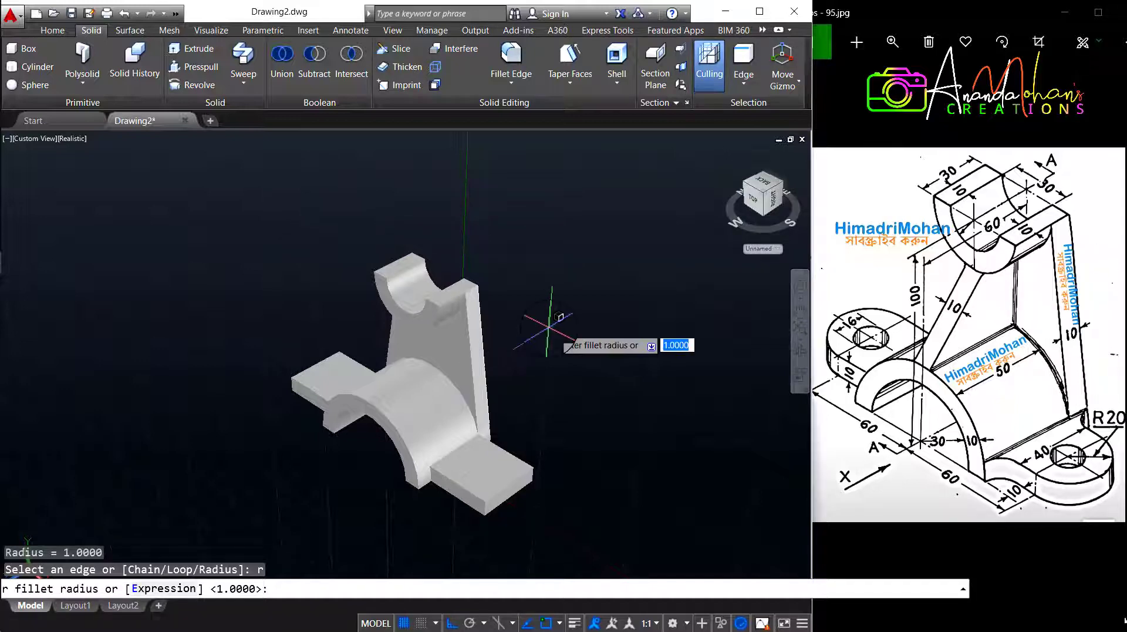
{"action": "type", "text": "20"}
{"action": "key", "text": "Return"}
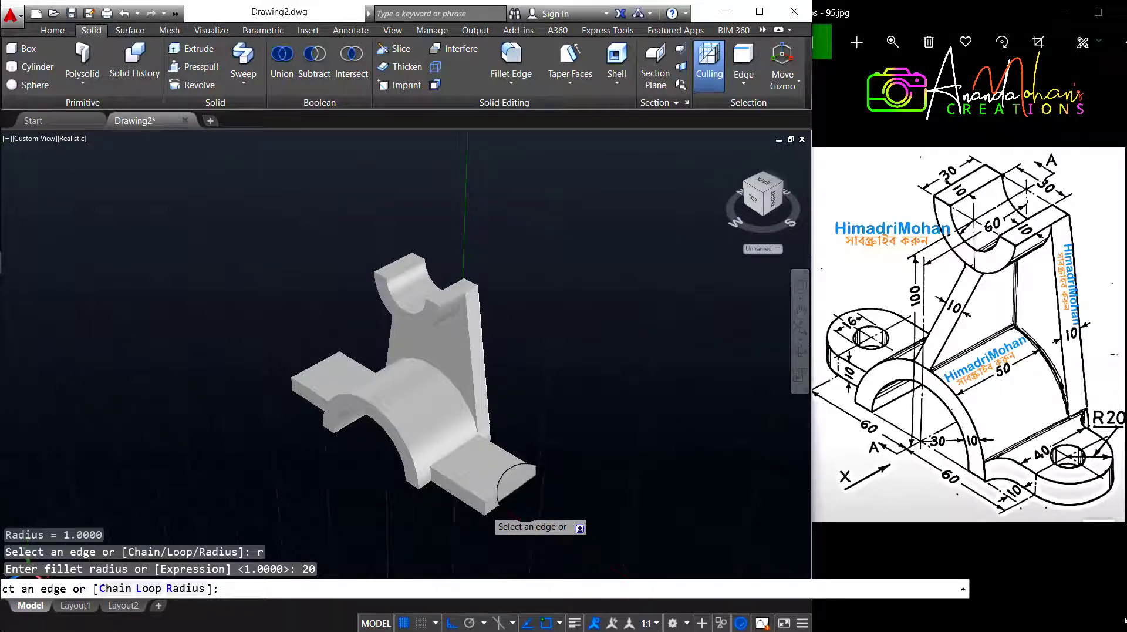
{"action": "left_click", "coordinate": [485, 508]}
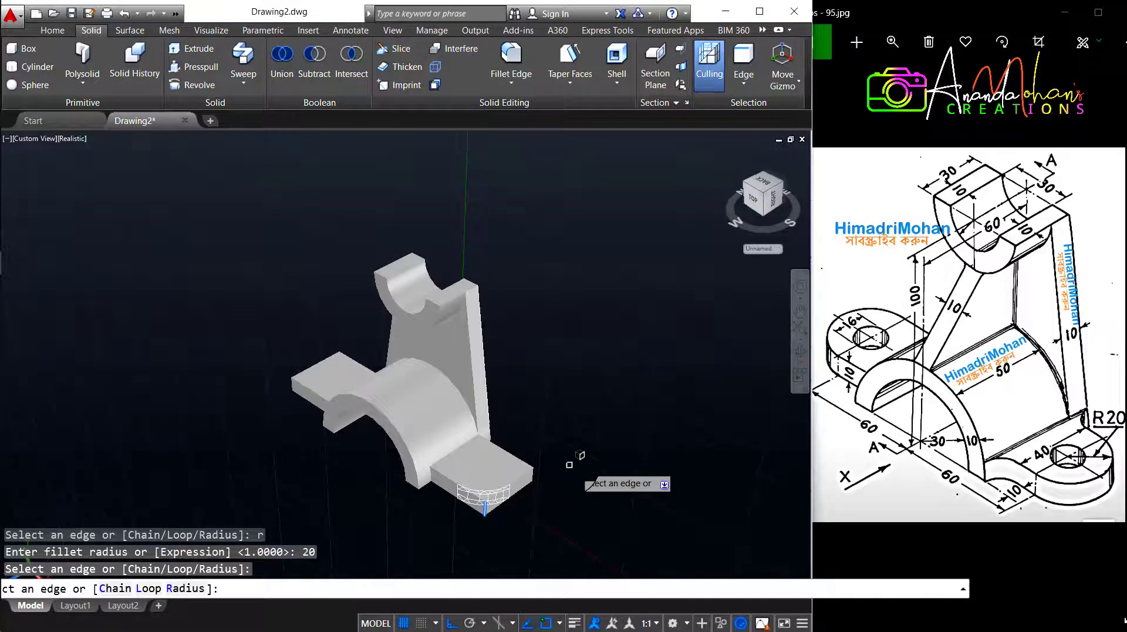
{"action": "middle_click_drag", "start_coordinate": [568, 465], "coordinate": [328, 474], "text": "shift"}
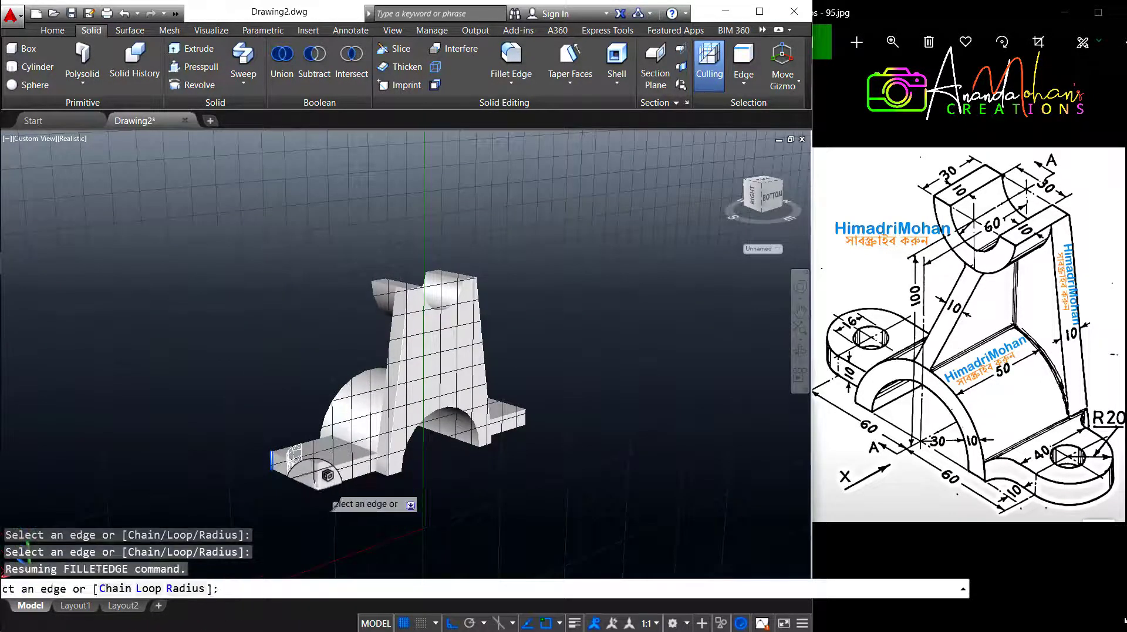
{"action": "middle_click_drag", "start_coordinate": [332, 500], "coordinate": [744, 486], "text": "shift"}
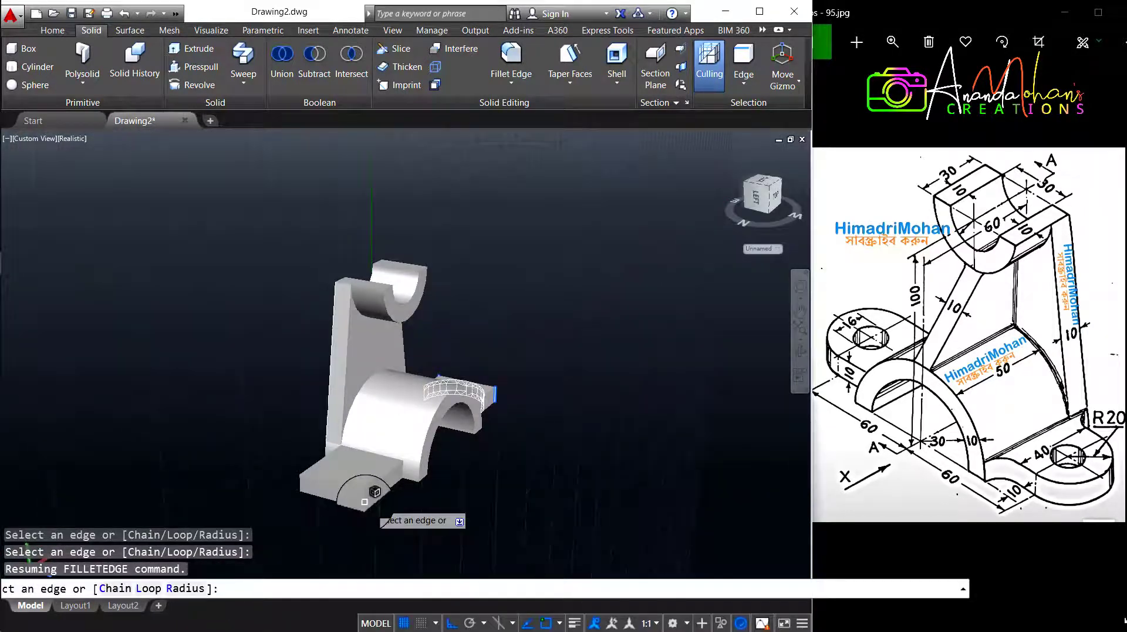
{"action": "left_click", "coordinate": [361, 496]}
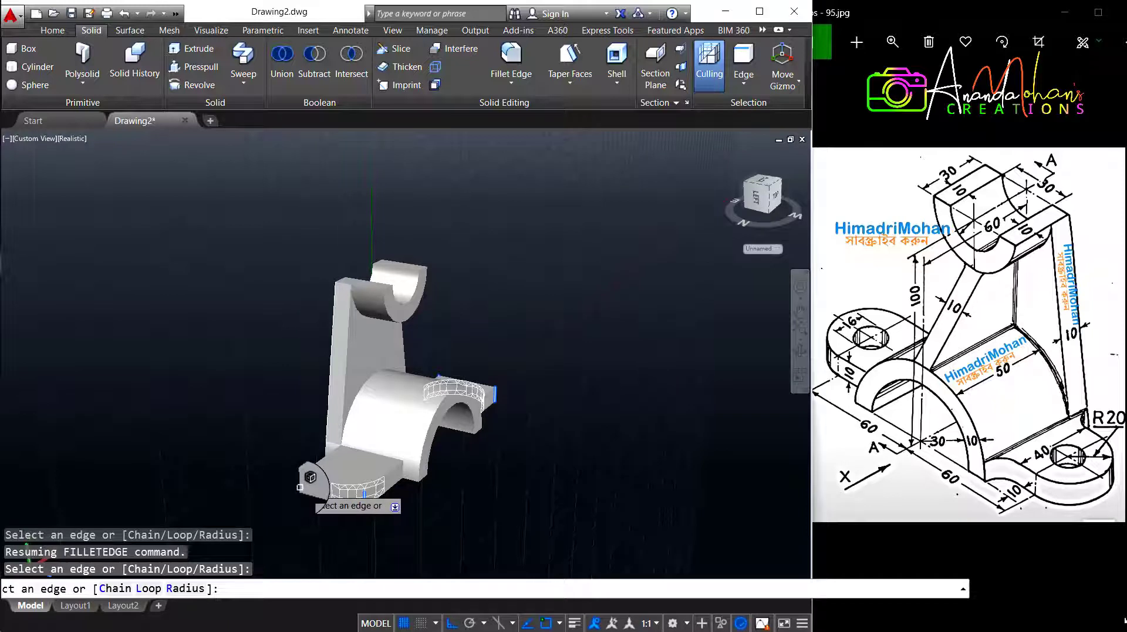
{"action": "left_click", "coordinate": [300, 486]}
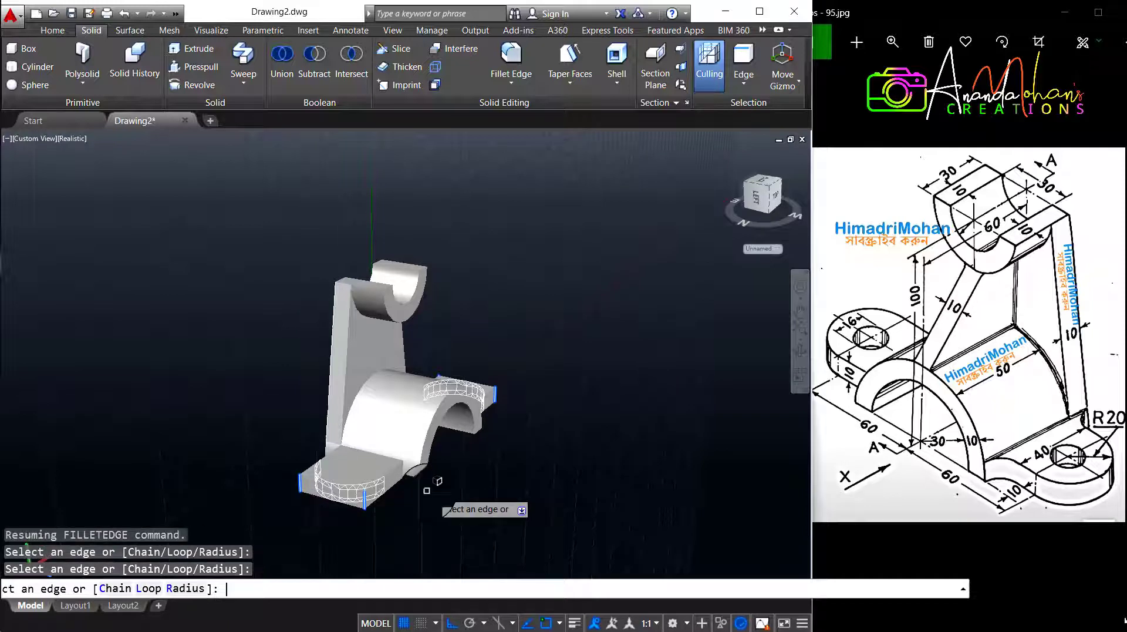
{"action": "key", "text": "Return"}
{"action": "key", "text": "Return"}
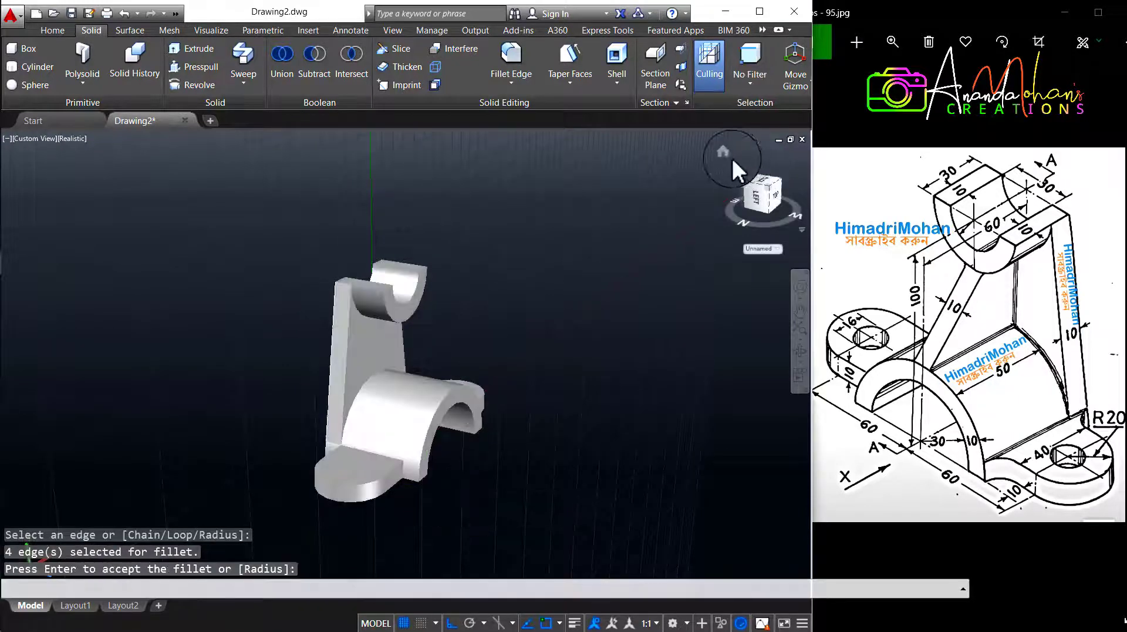
{"action": "left_click", "coordinate": [727, 152]}
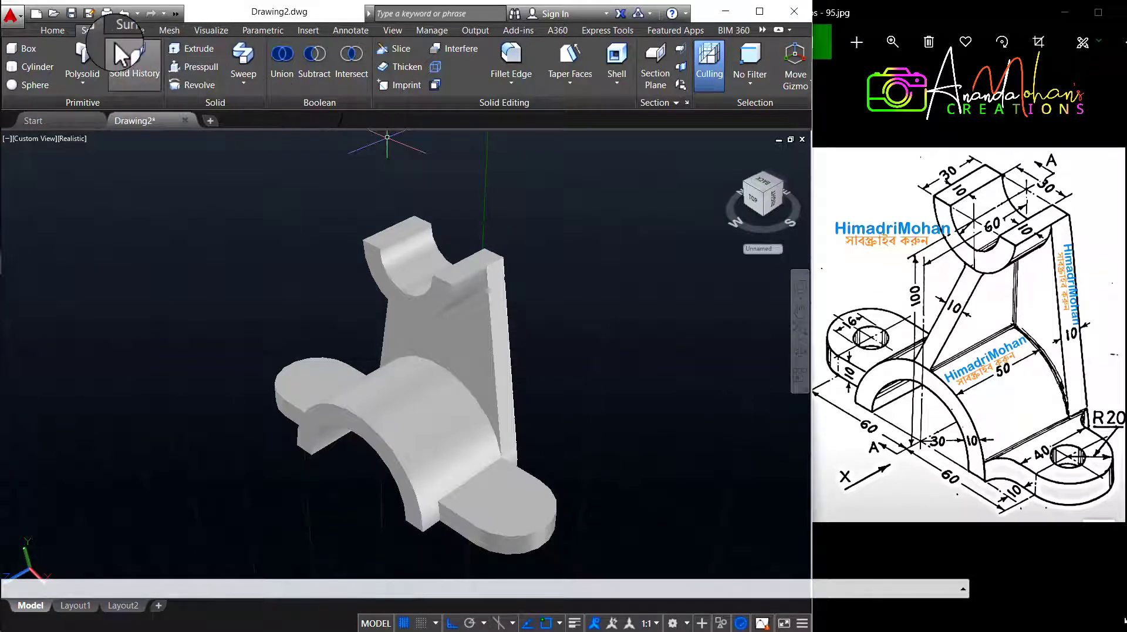
Draw 16-diameter circles centred on the right and left base plate lugs
{"action": "left_click", "coordinate": [61, 30]}
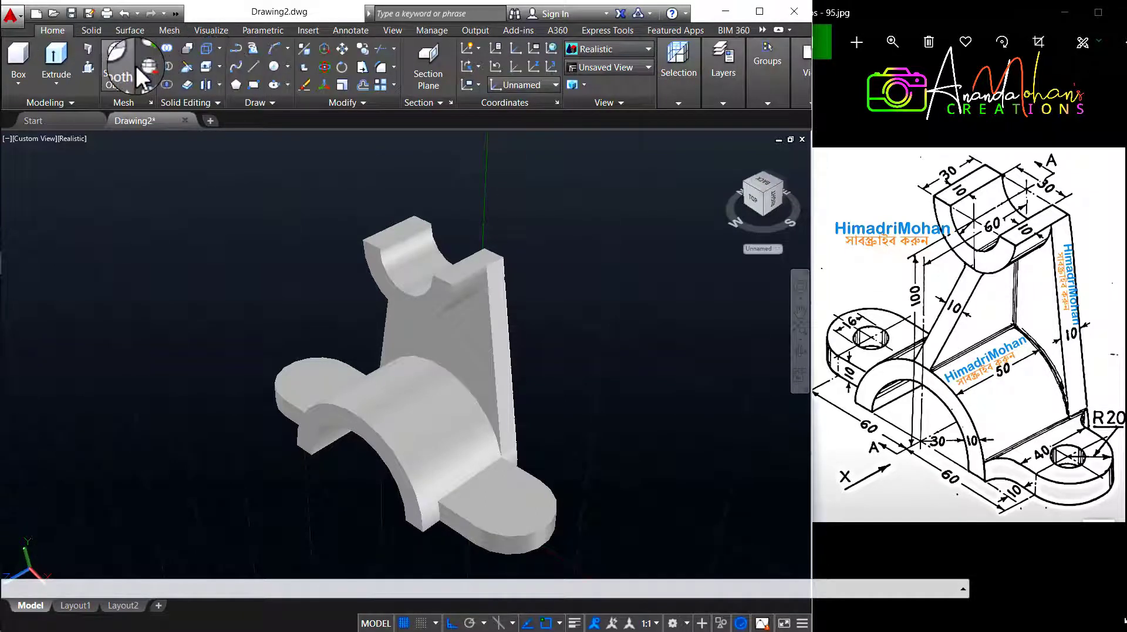
{"action": "left_click", "coordinate": [272, 66]}
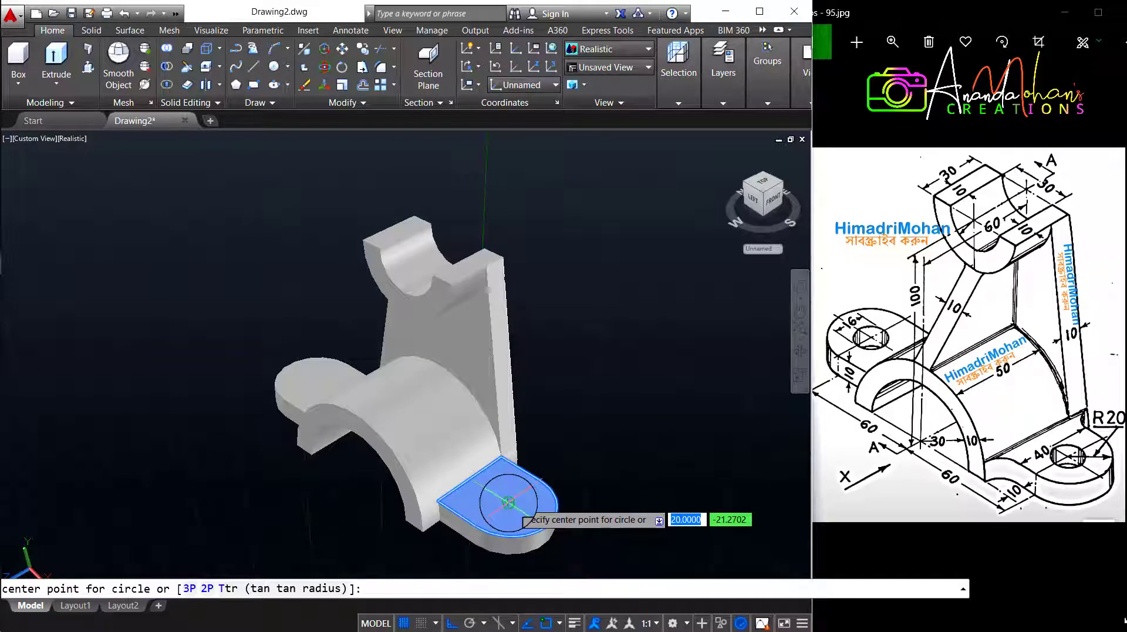
{"action": "left_click", "coordinate": [521, 507]}
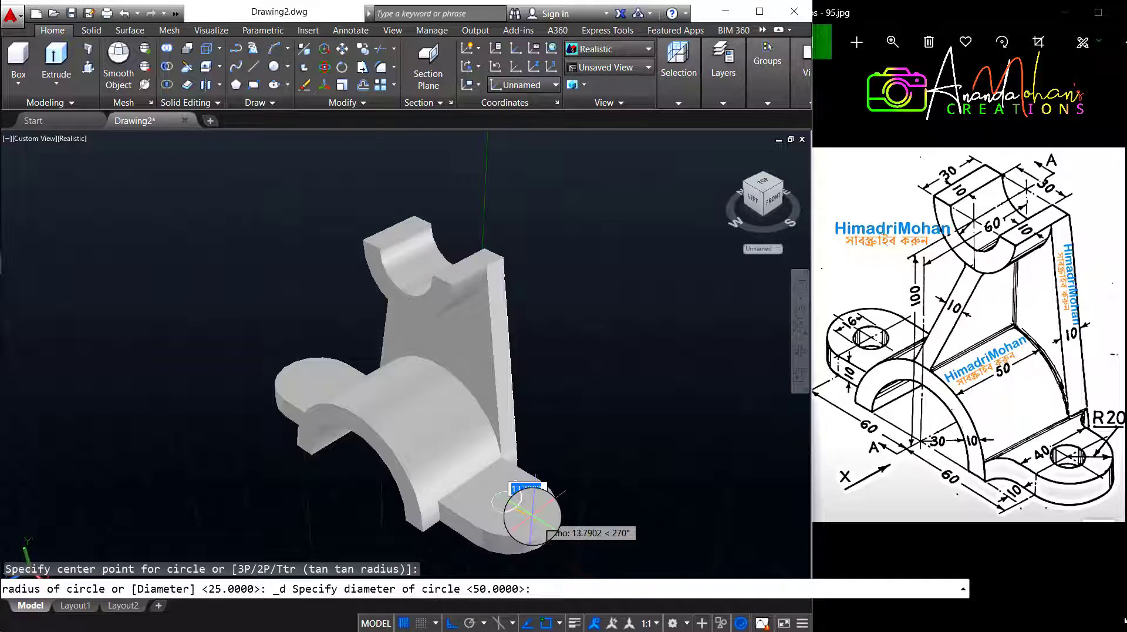
{"action": "left_click", "coordinate": [531, 515]}
{"action": "scroll", "coordinate": [454, 445], "scroll_direction": "up", "scroll_amount": 5}
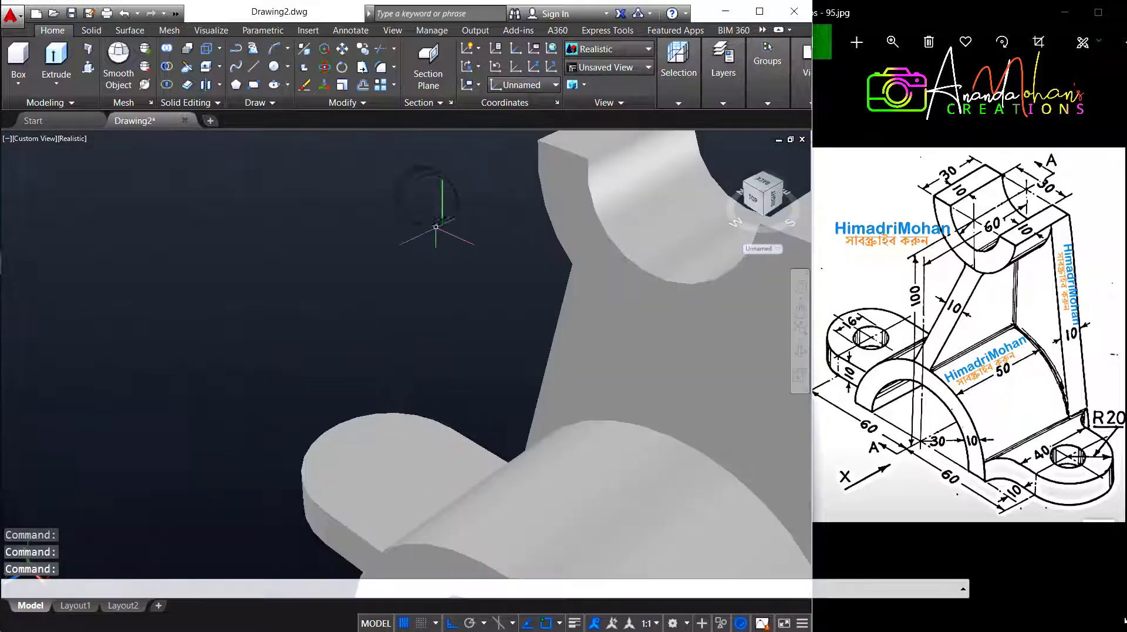
{"action": "left_click", "coordinate": [273, 67]}
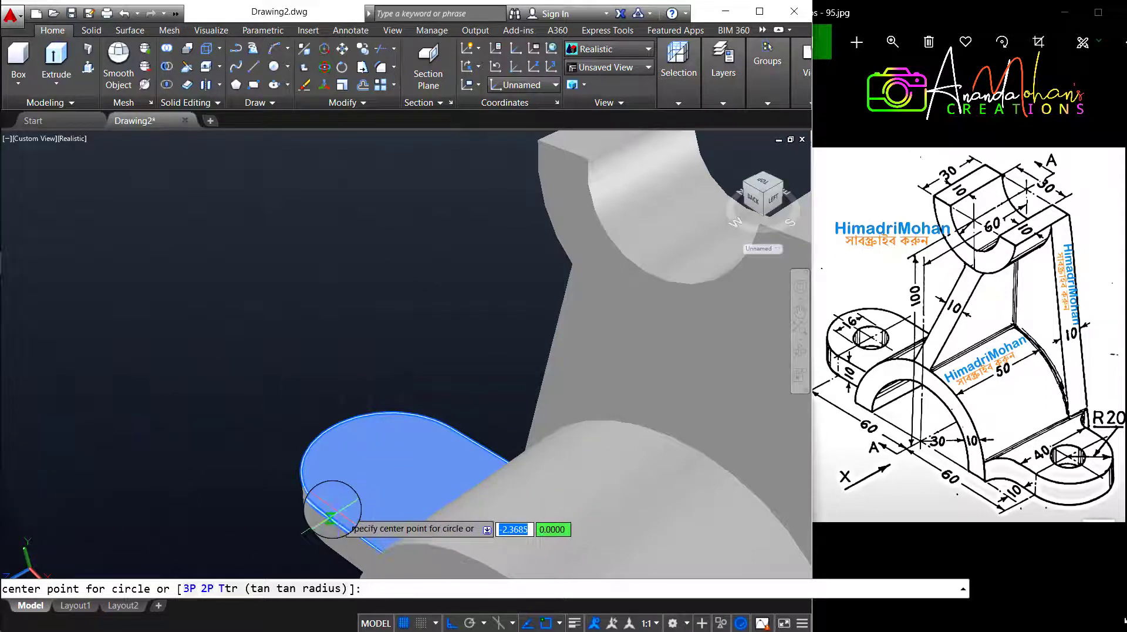
{"action": "left_click", "coordinate": [389, 476]}
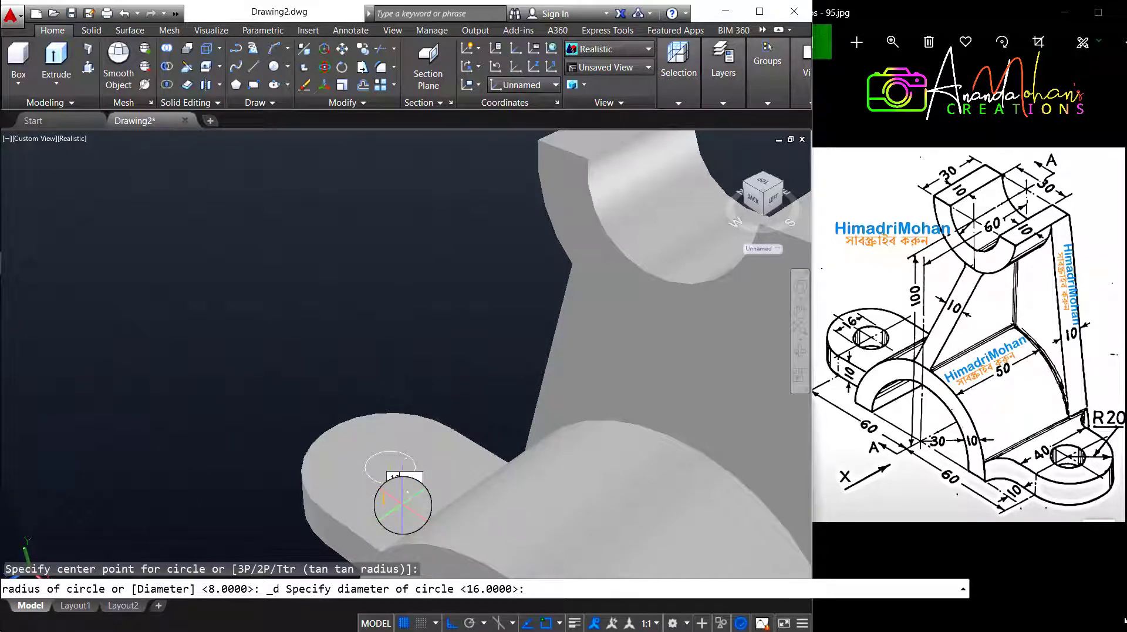
{"action": "key", "text": "Return"}
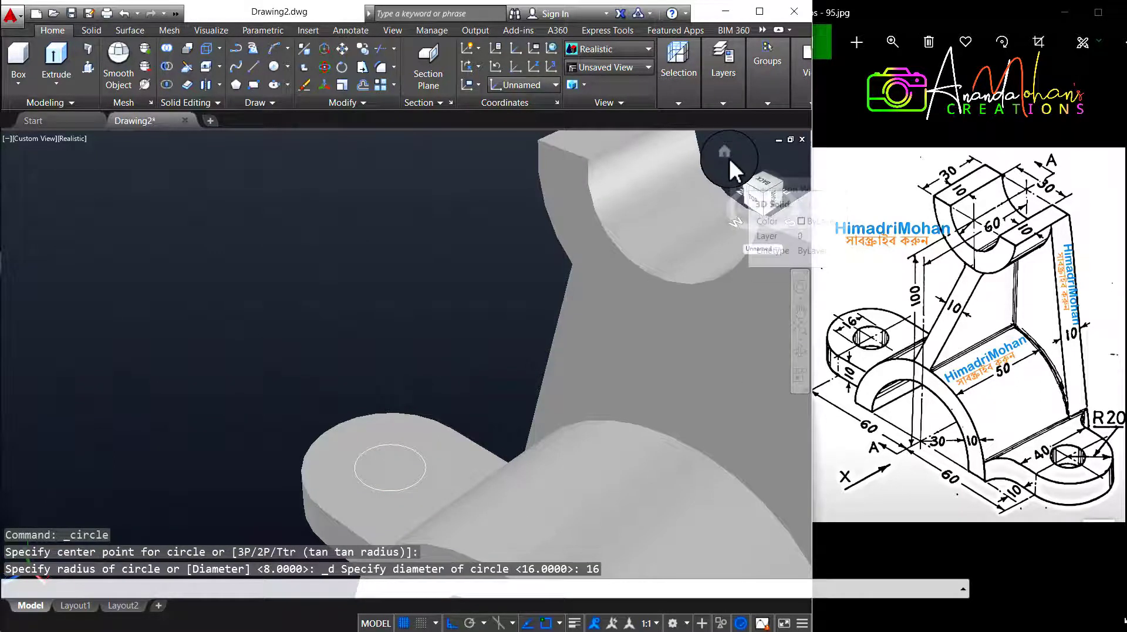
{"action": "left_click", "coordinate": [726, 154]}
Presspull both circles through the lugs to cut the bolt holes
{"action": "left_click", "coordinate": [90, 67]}
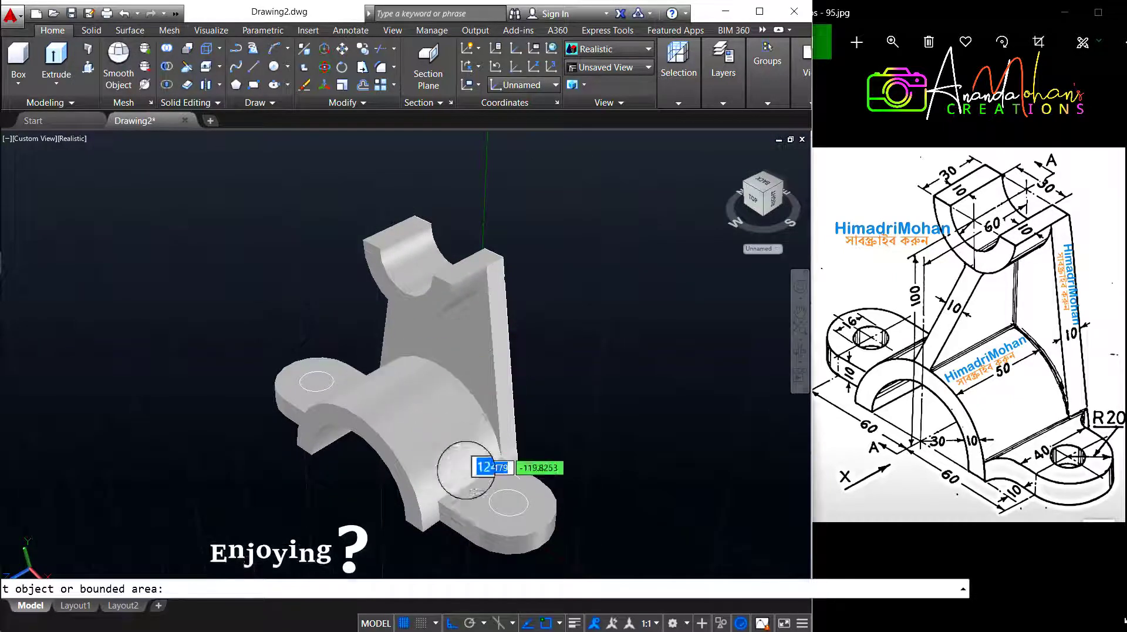
{"action": "left_click", "coordinate": [508, 503]}
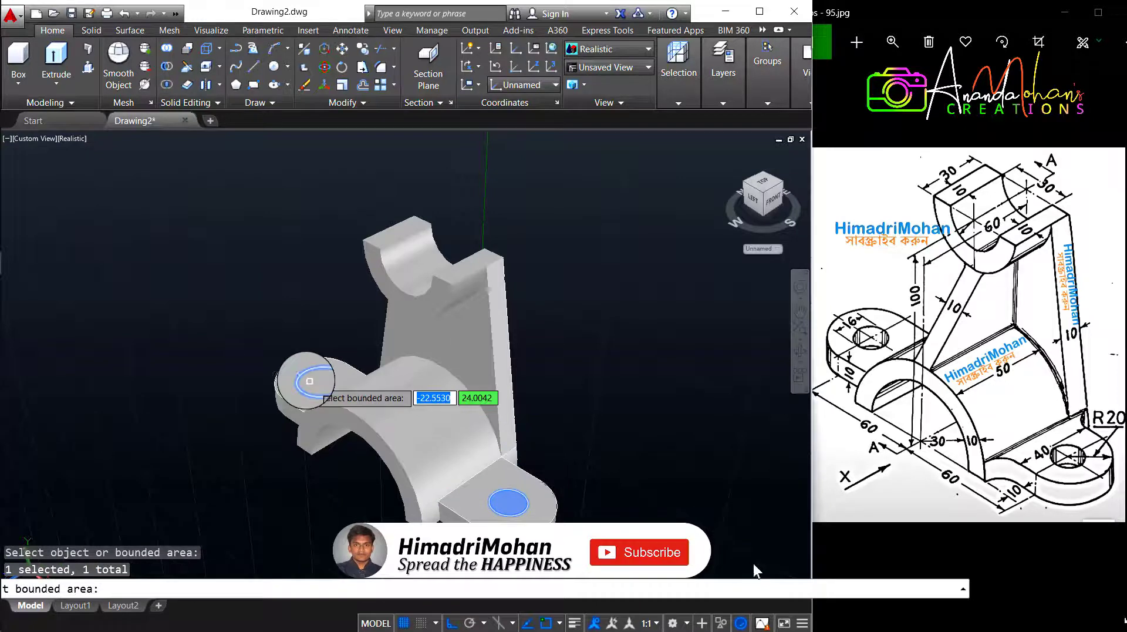
{"action": "left_click", "coordinate": [317, 381]}
{"action": "key", "text": "Return"}
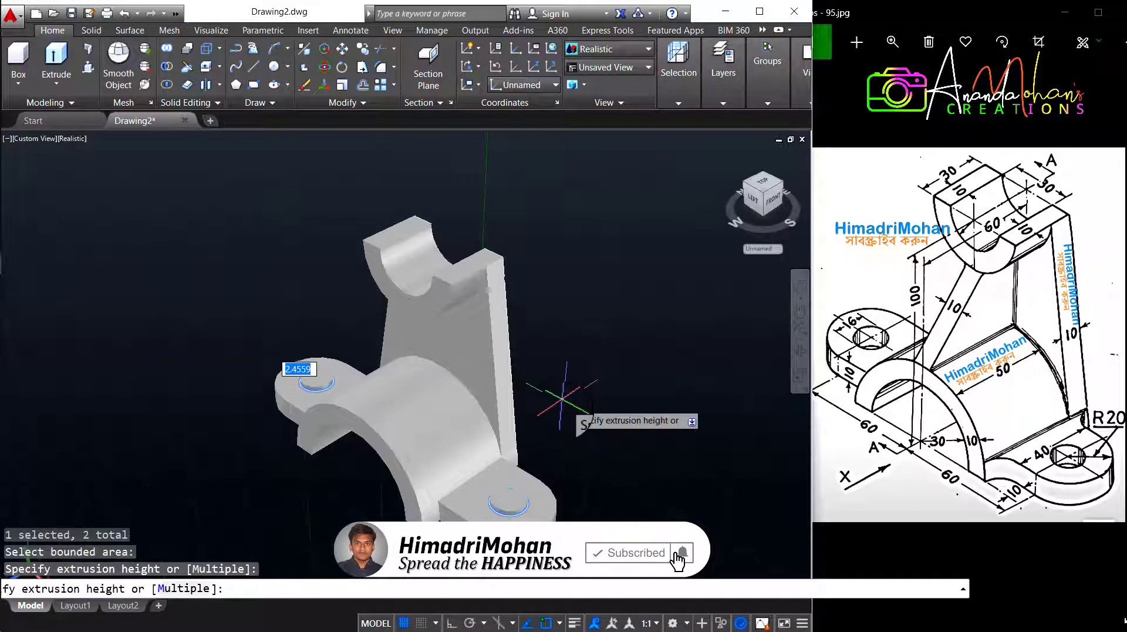
{"action": "left_click", "coordinate": [308, 431]}
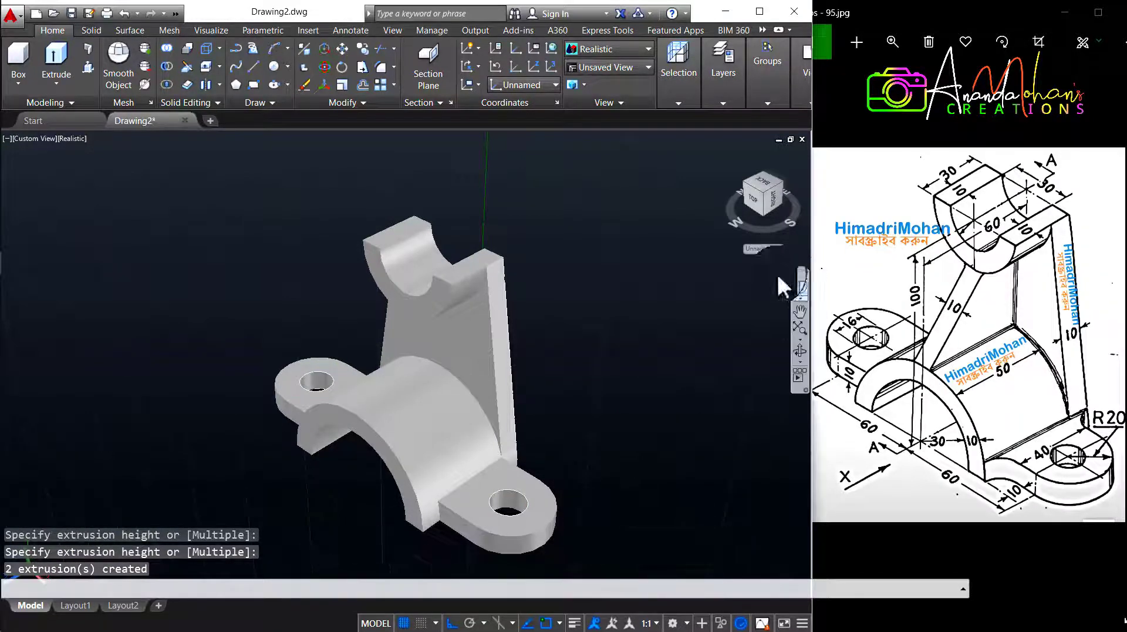
{"action": "left_click", "coordinate": [726, 154]}
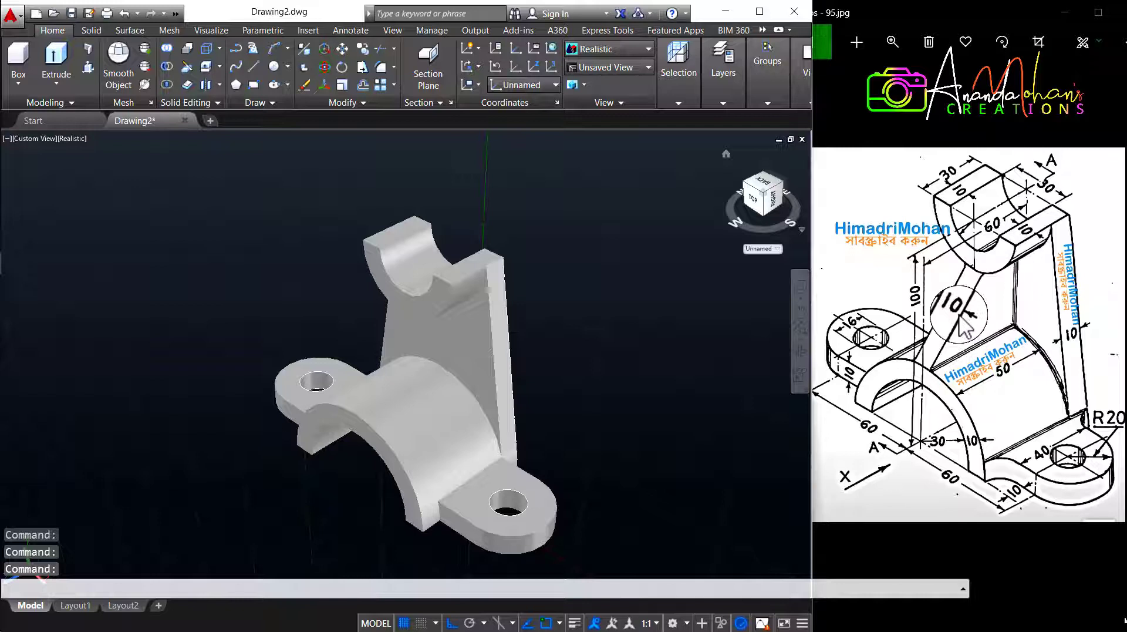
{"action": "scroll", "coordinate": [516, 352], "scroll_direction": "up", "scroll_amount": 3}
{"action": "middle_click_drag", "start_coordinate": [516, 335], "coordinate": [491, 361]}
{"action": "left_click", "coordinate": [251, 66]}
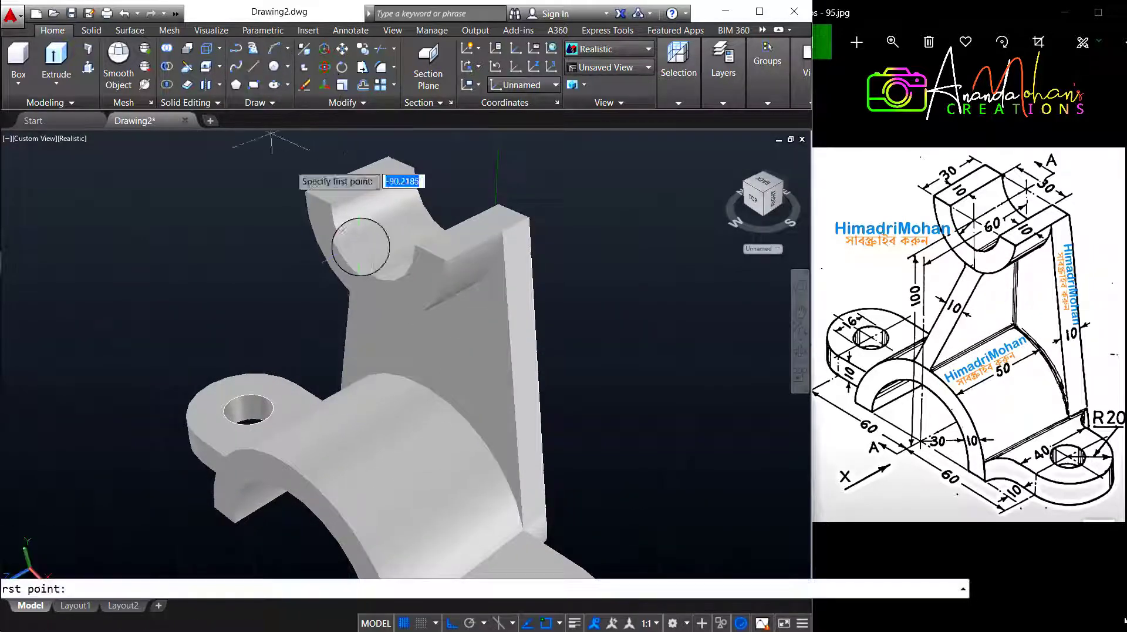
{"action": "left_click", "coordinate": [373, 310]}
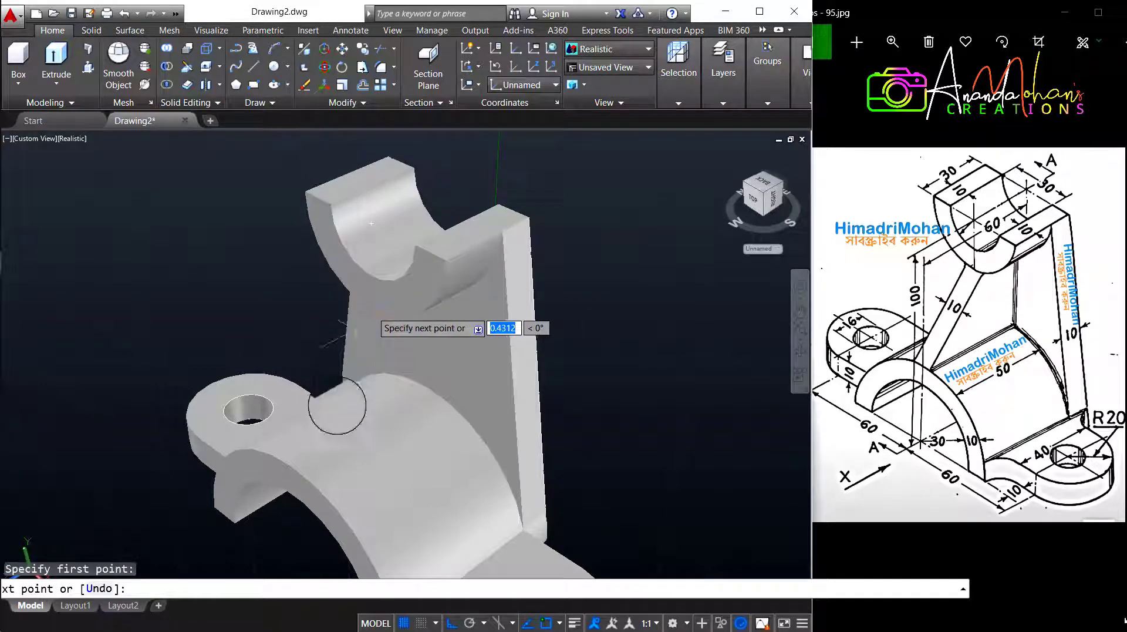
{"action": "left_click", "coordinate": [309, 476]}
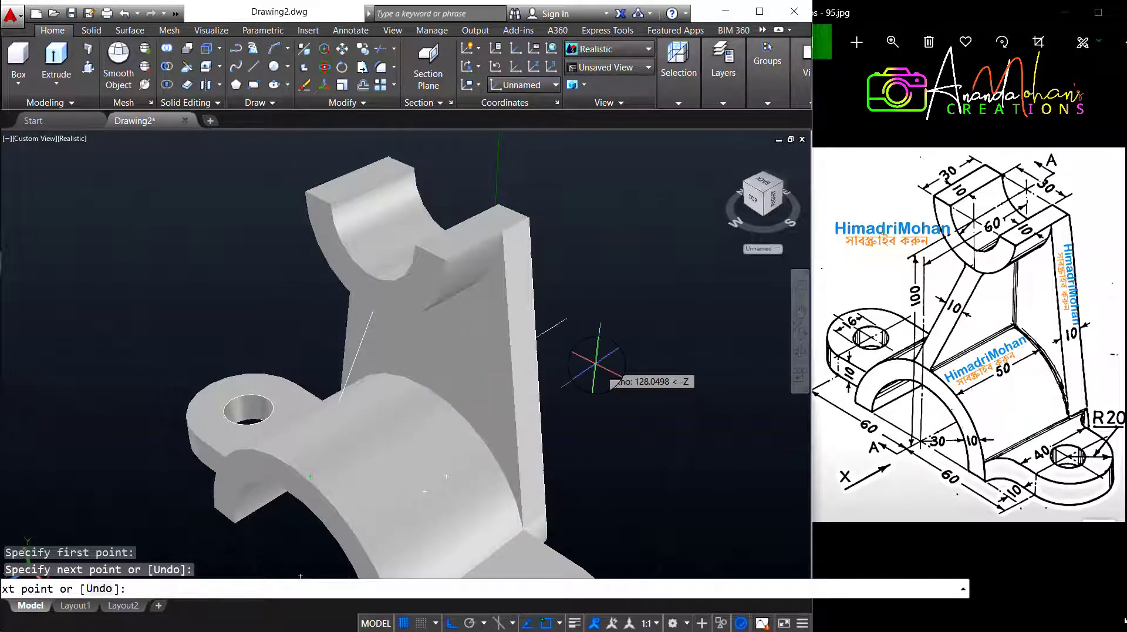
{"action": "middle_click_drag", "start_coordinate": [594, 361], "coordinate": [505, 336], "text": "shift"}
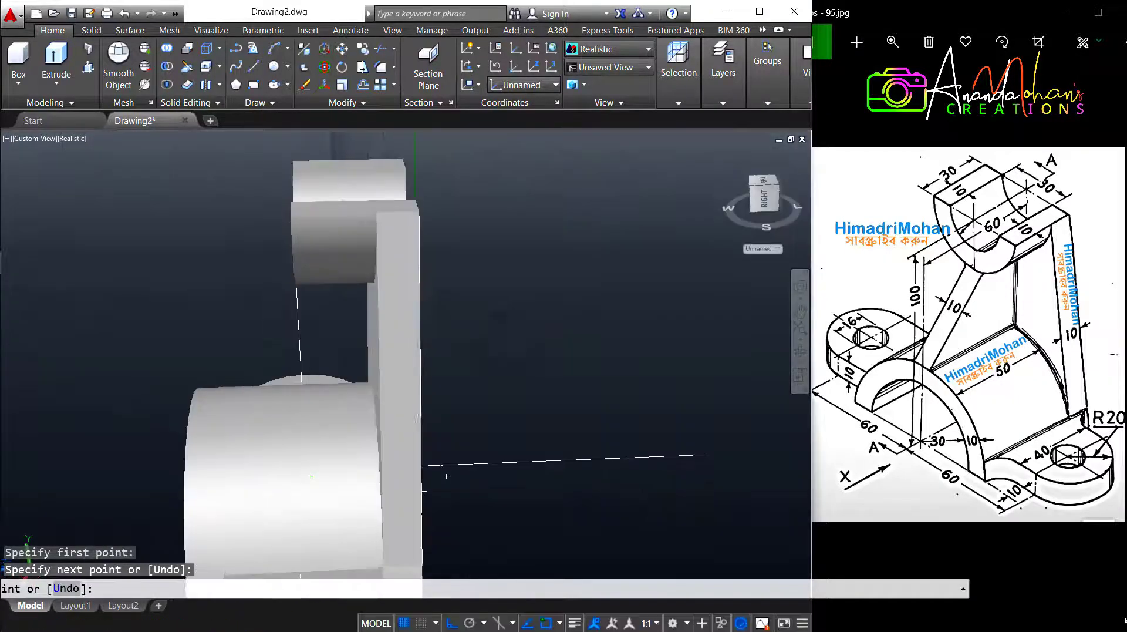
{"action": "key", "text": "Escape"}
{"action": "left_click", "coordinate": [310, 307]}
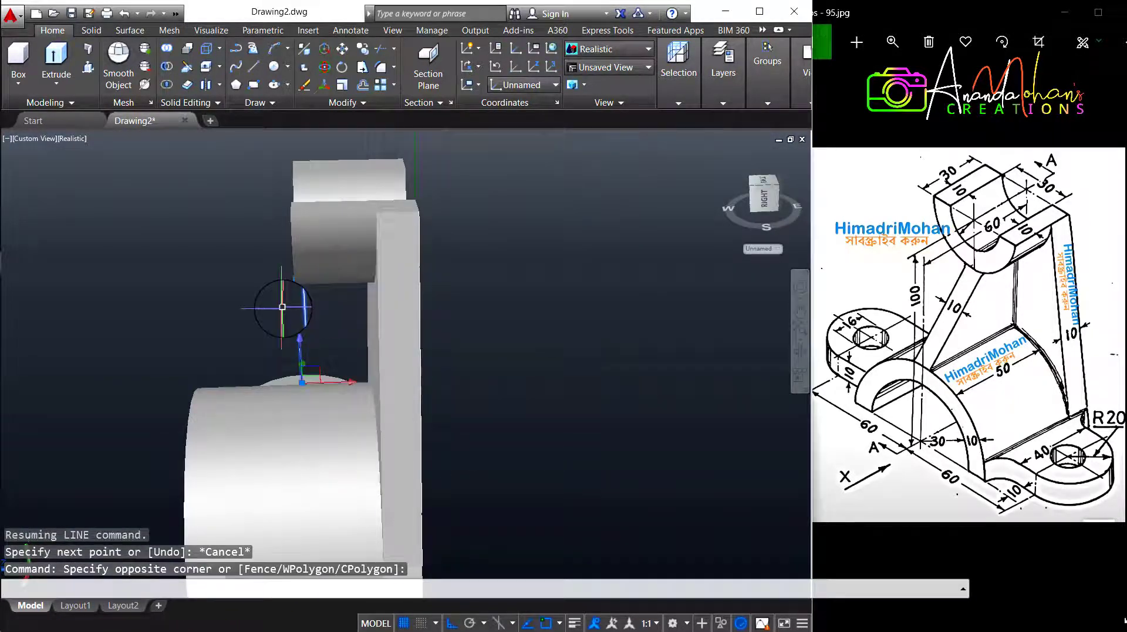
{"action": "key", "text": "Delete"}
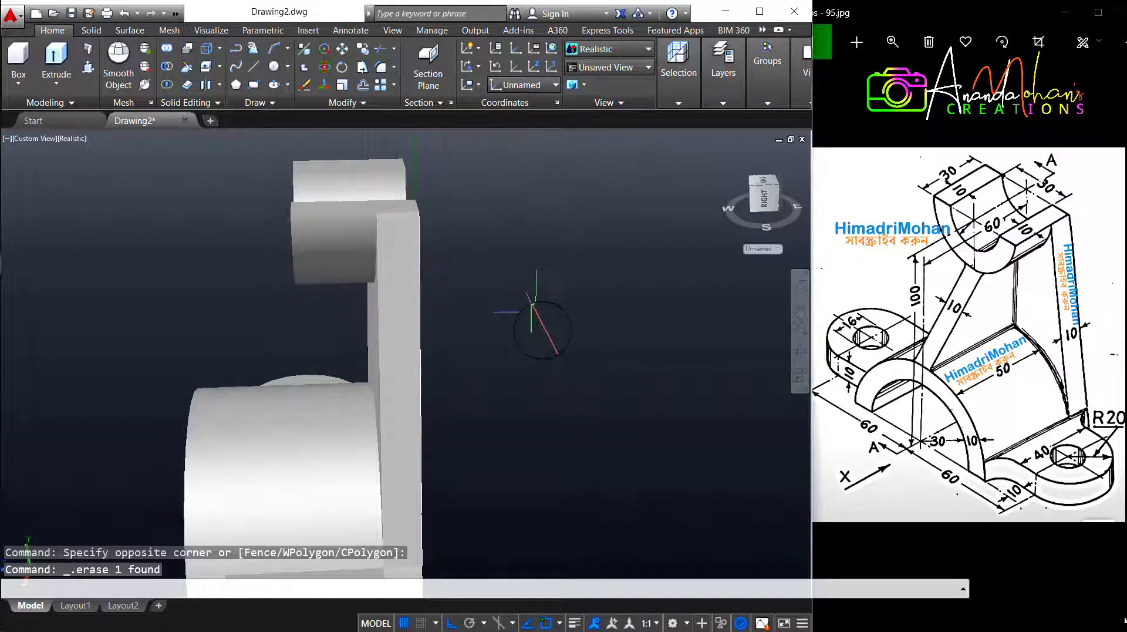
{"action": "left_click", "coordinate": [726, 154]}
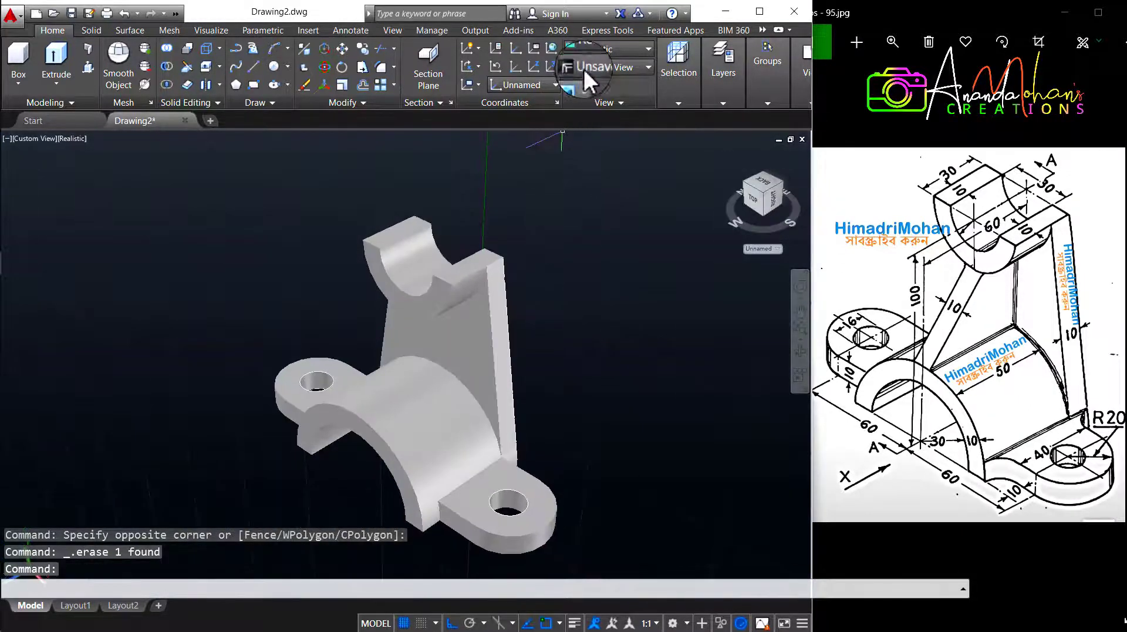
Switch the UCS to Front and draw a diagonal line from the web edge to the half-cylinder
{"action": "left_click", "coordinate": [533, 86]}
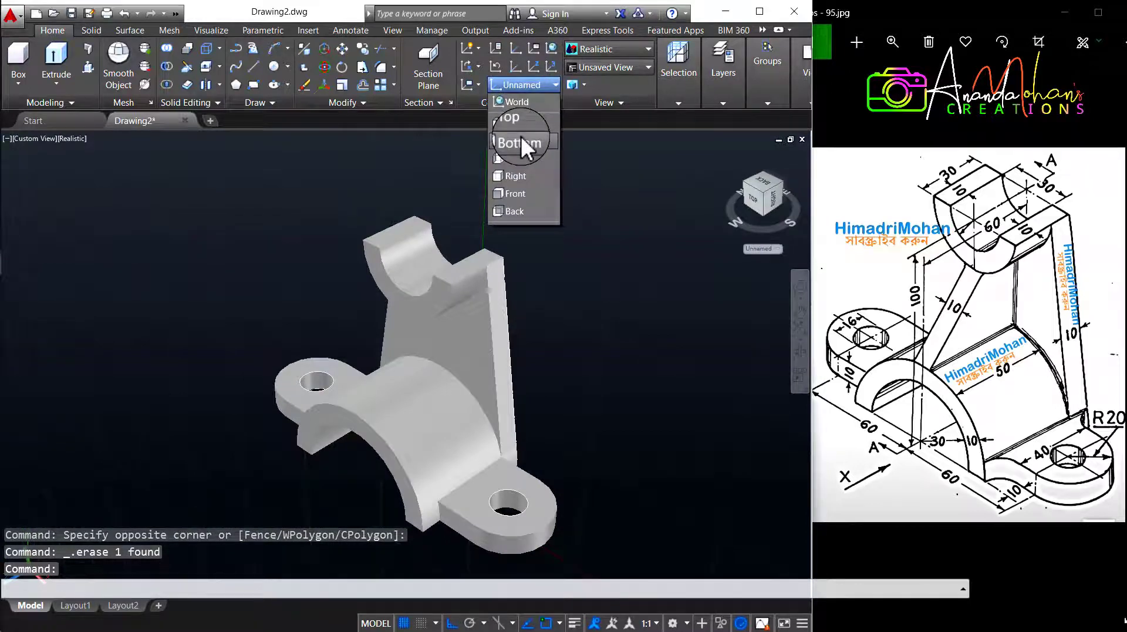
{"action": "left_click", "coordinate": [515, 194]}
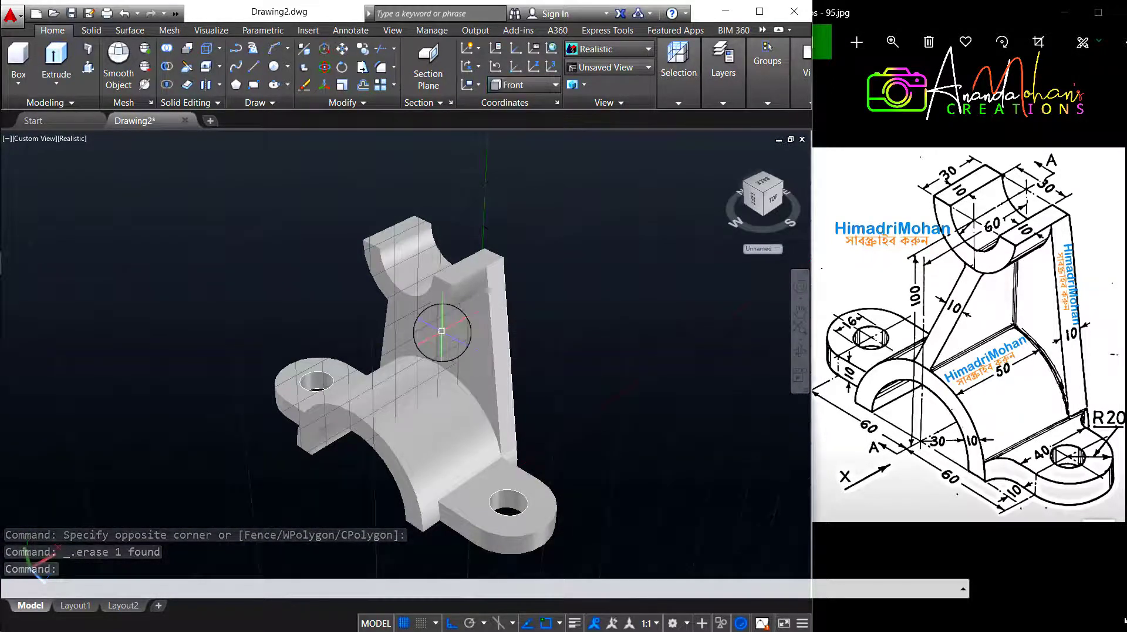
{"action": "scroll", "coordinate": [441, 352], "scroll_direction": "up", "scroll_amount": 2}
{"action": "key", "text": "F7"}
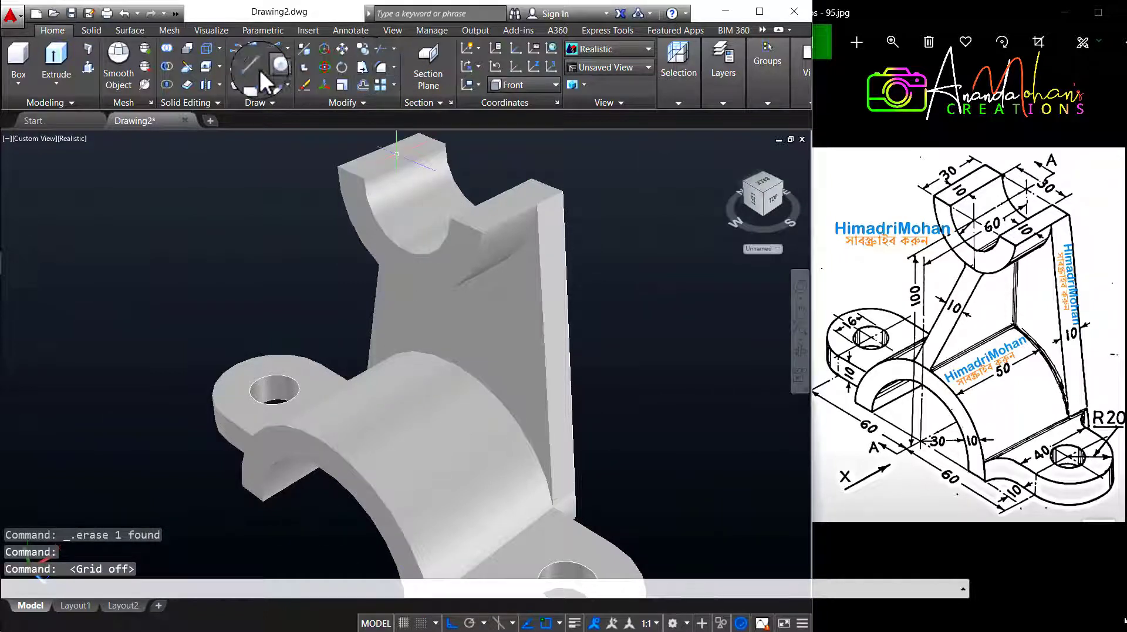
{"action": "type", "text": "l"}
{"action": "key", "text": "Return"}
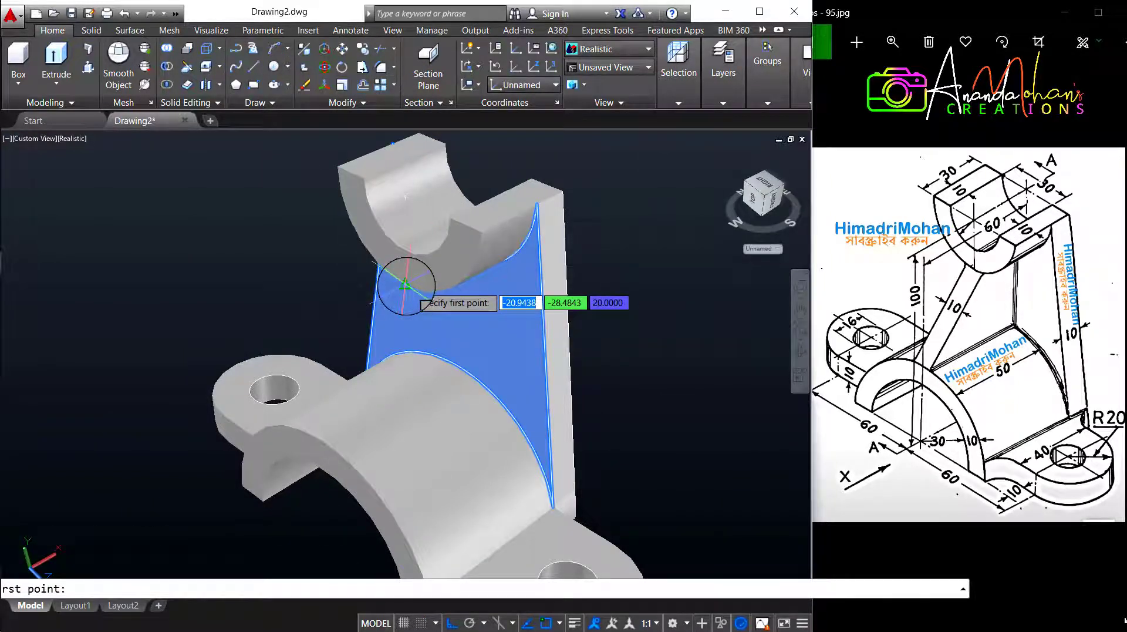
{"action": "left_click", "coordinate": [403, 280]}
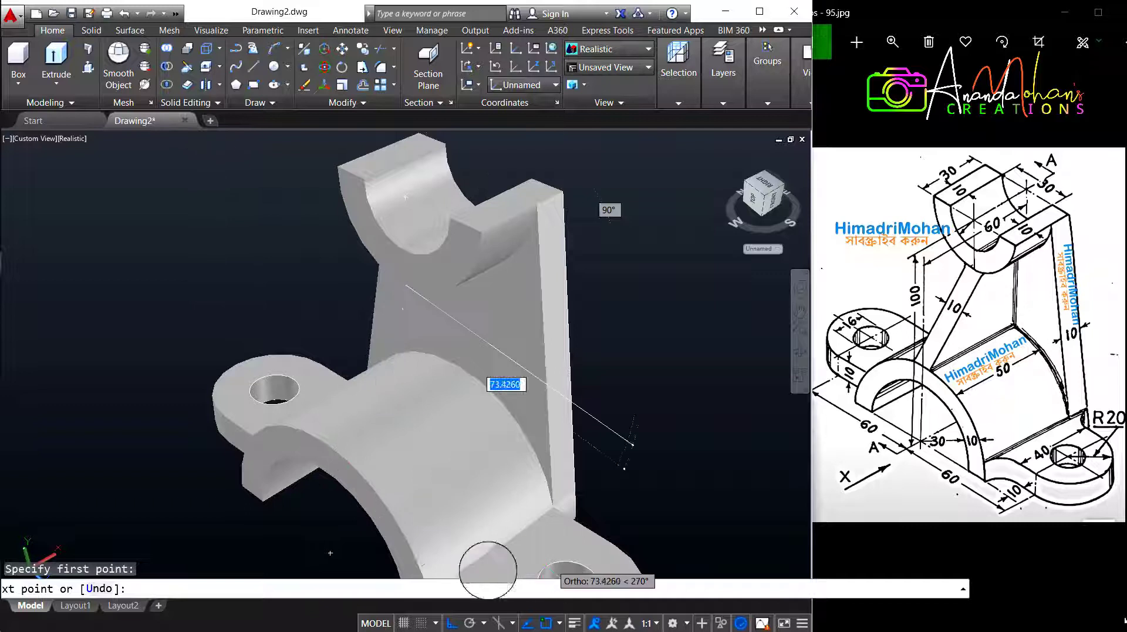
{"action": "left_click", "coordinate": [470, 622]}
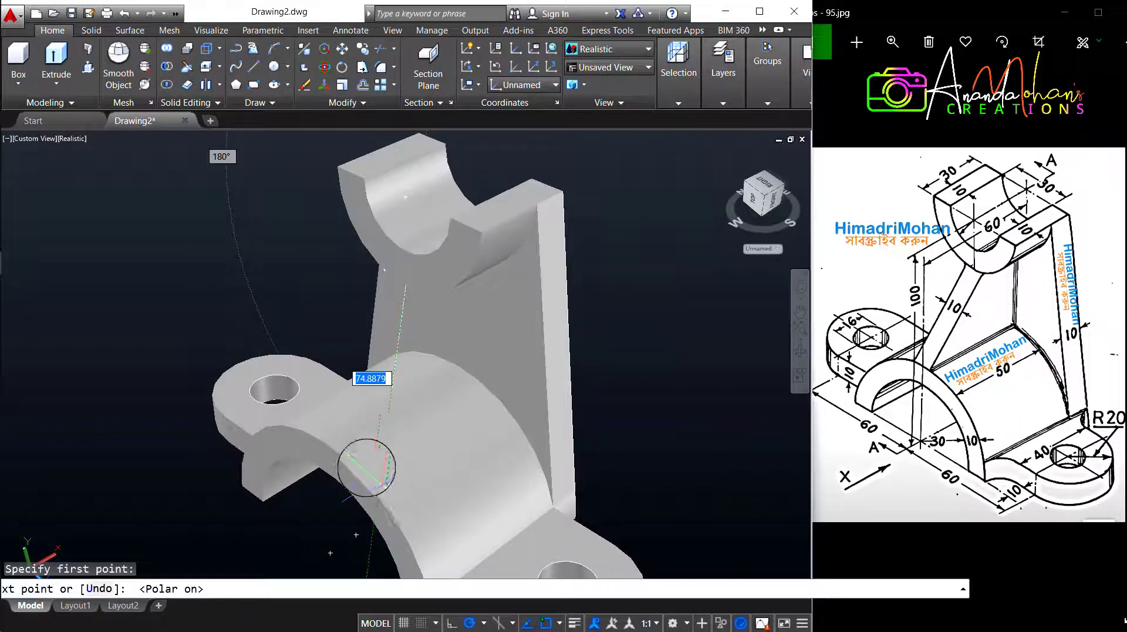
{"action": "left_click", "coordinate": [324, 441]}
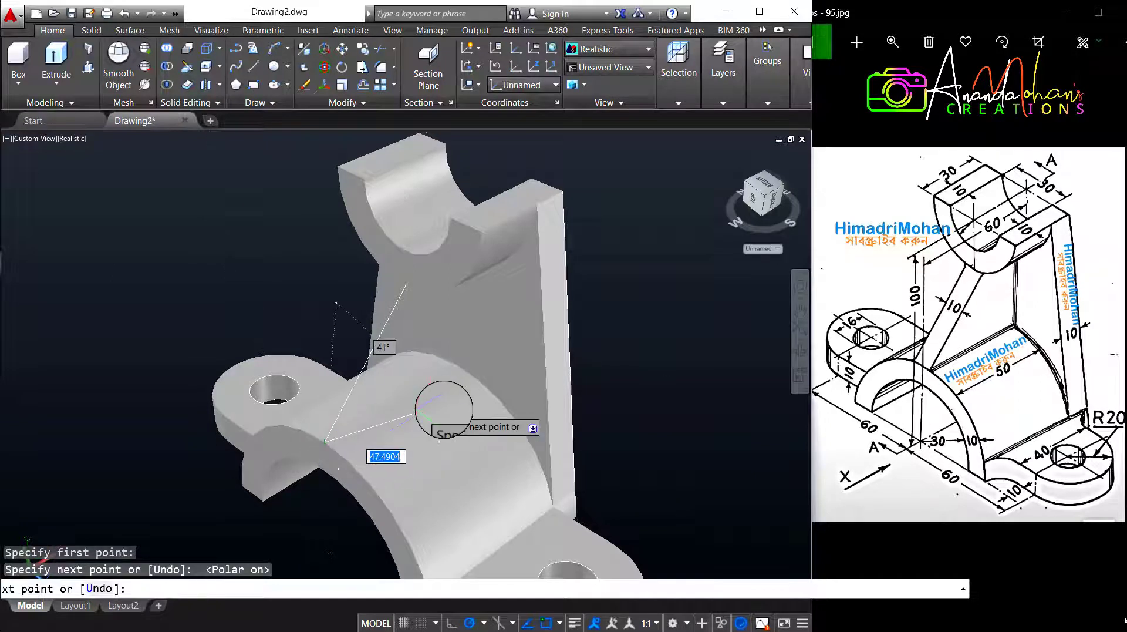
{"action": "key", "text": "Return"}
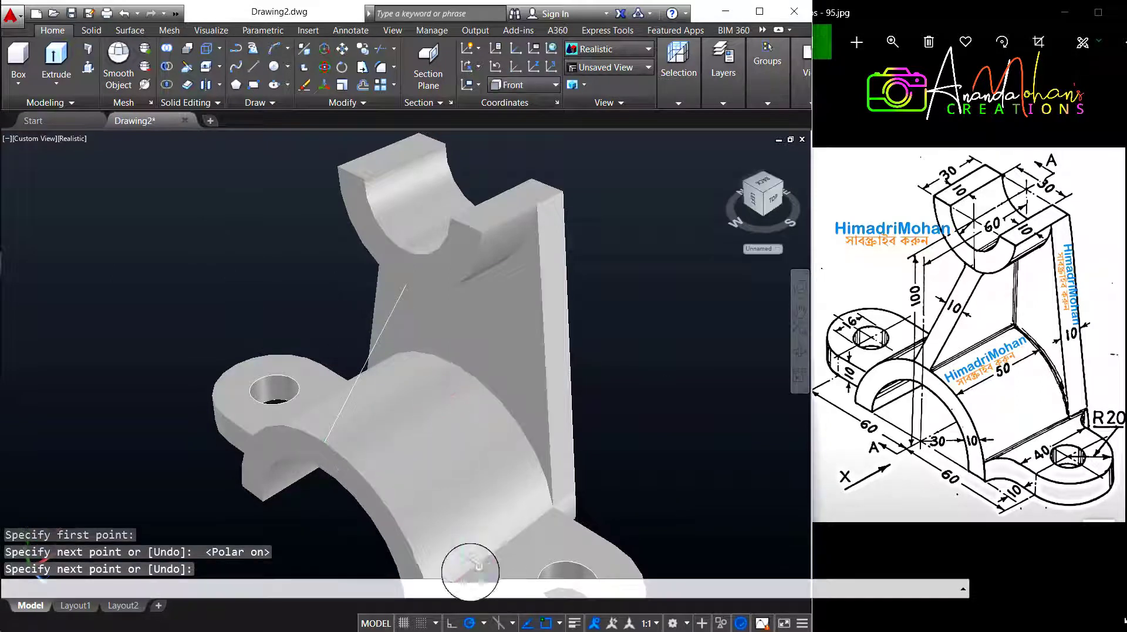
Move the diagonal reference line off to the left of the bracket
{"action": "left_click", "coordinate": [449, 622]}
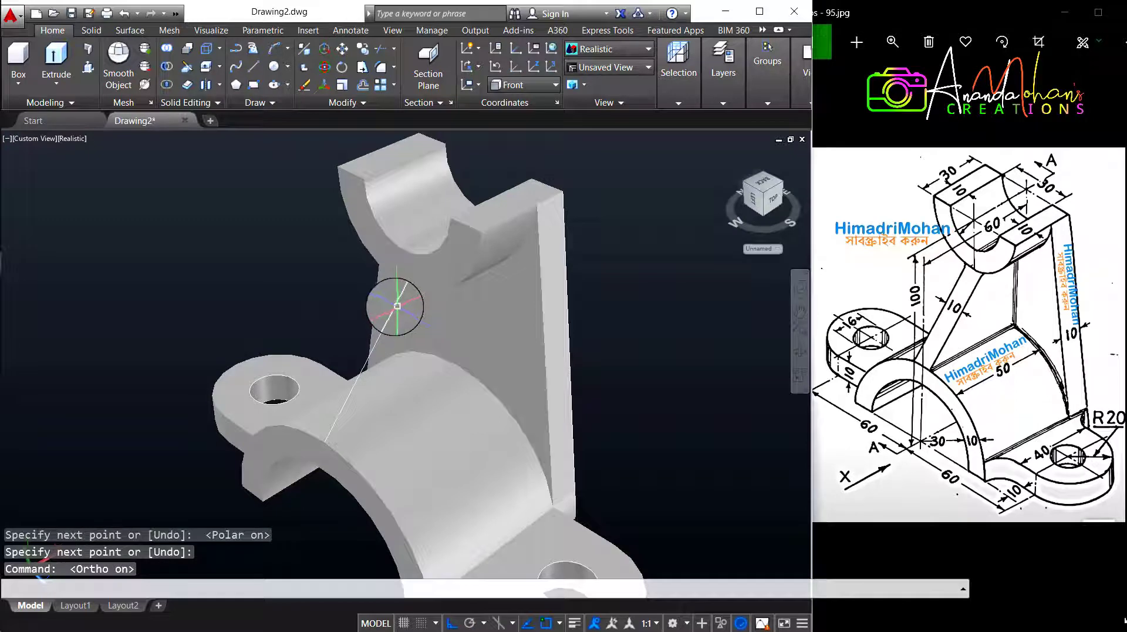
{"action": "left_click", "coordinate": [391, 308]}
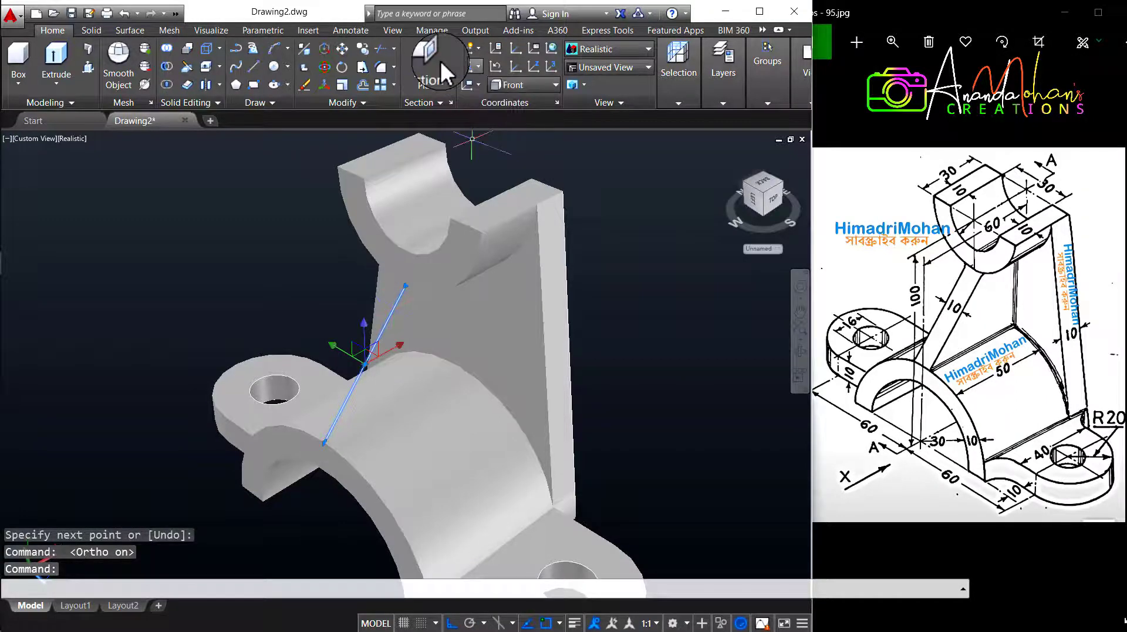
{"action": "left_click", "coordinate": [343, 48]}
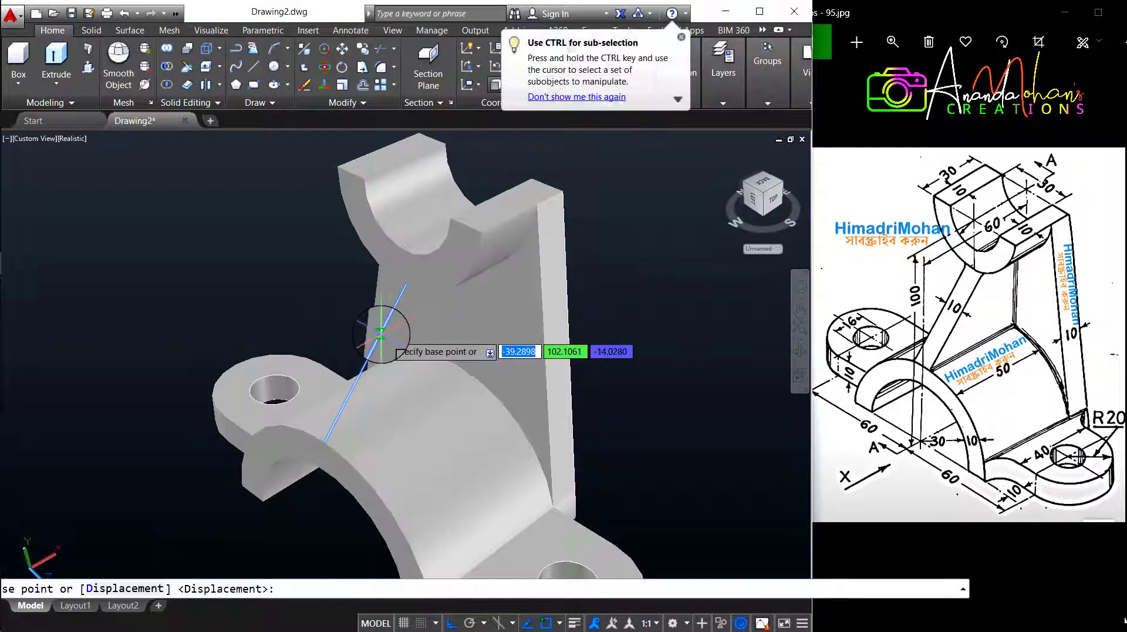
{"action": "left_click", "coordinate": [376, 339]}
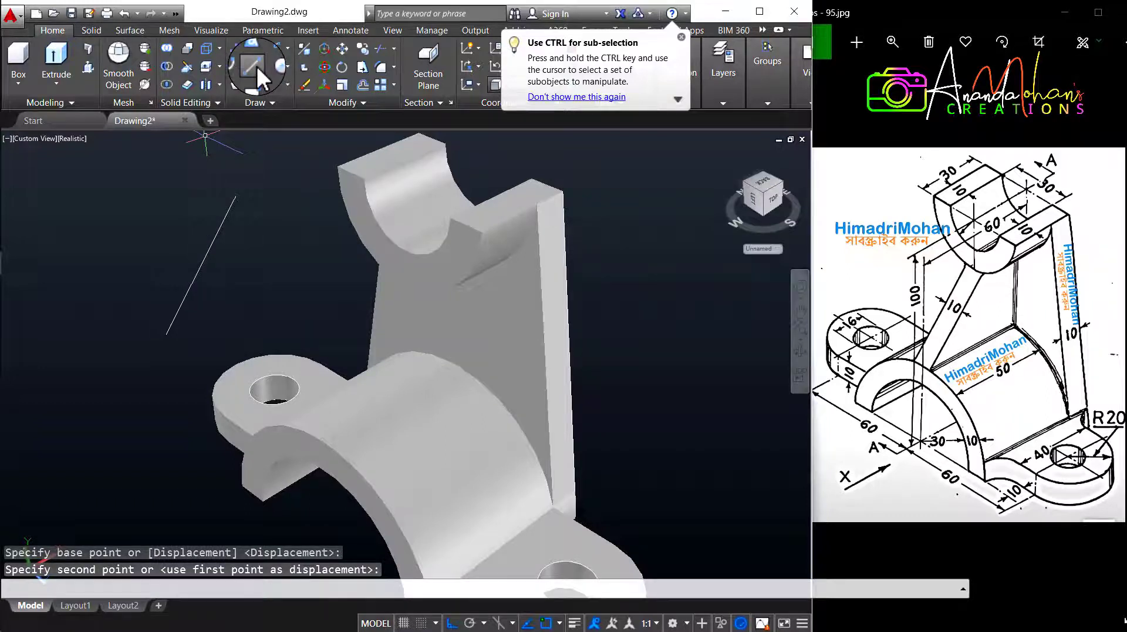
Draw the rib outline from the moved line with 3- and 20-unit segments, closing it
{"action": "left_click", "coordinate": [256, 65]}
{"action": "left_click", "coordinate": [233, 195]}
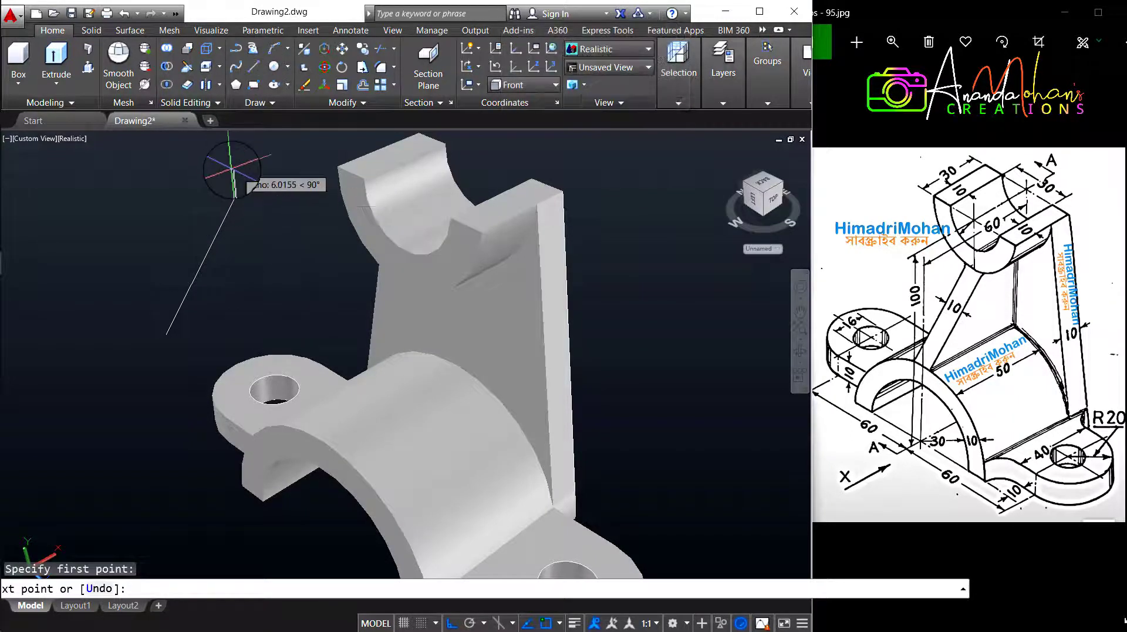
{"action": "type", "text": "3"}
{"action": "key", "text": "Return"}
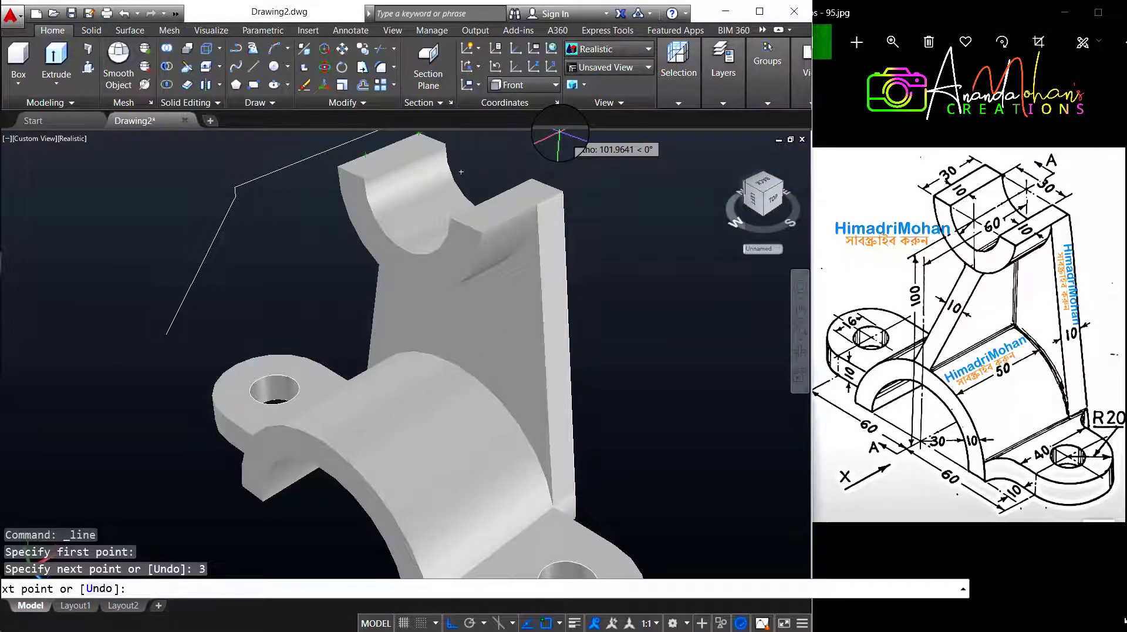
{"action": "type", "text": "20"}
{"action": "key", "text": "Return"}
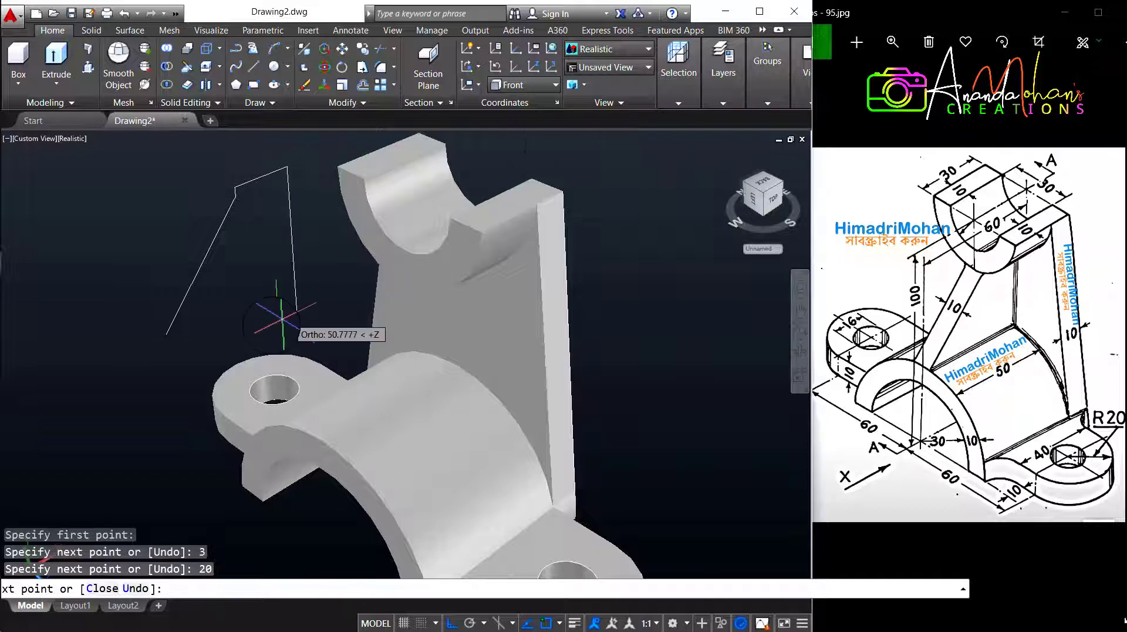
{"action": "key", "text": "Return"}
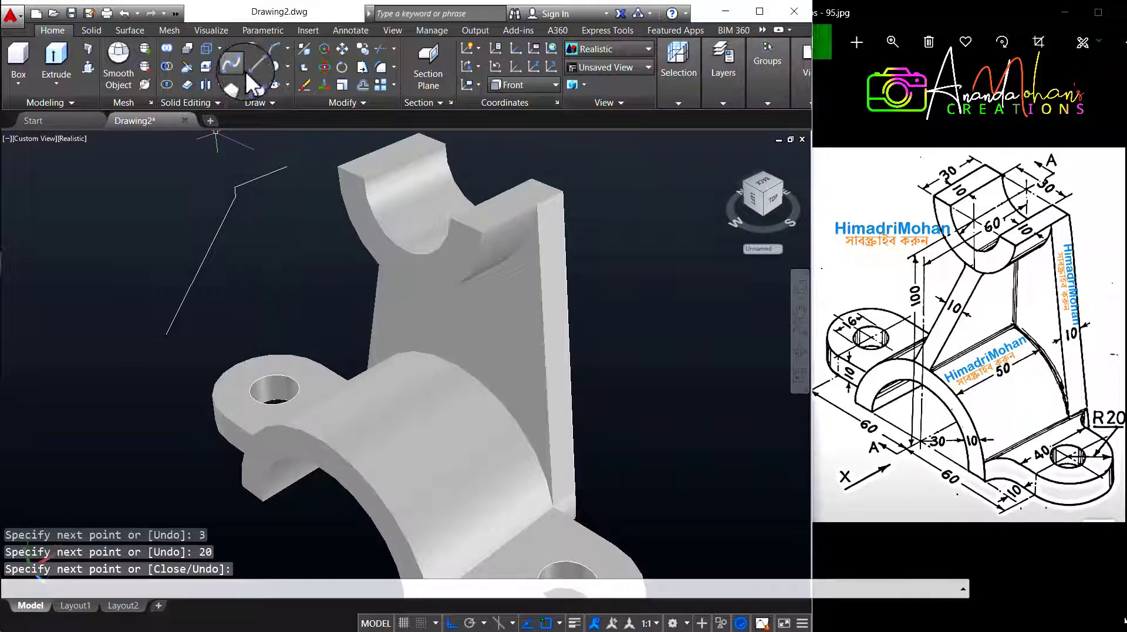
{"action": "left_click", "coordinate": [254, 66]}
{"action": "left_click", "coordinate": [169, 335]}
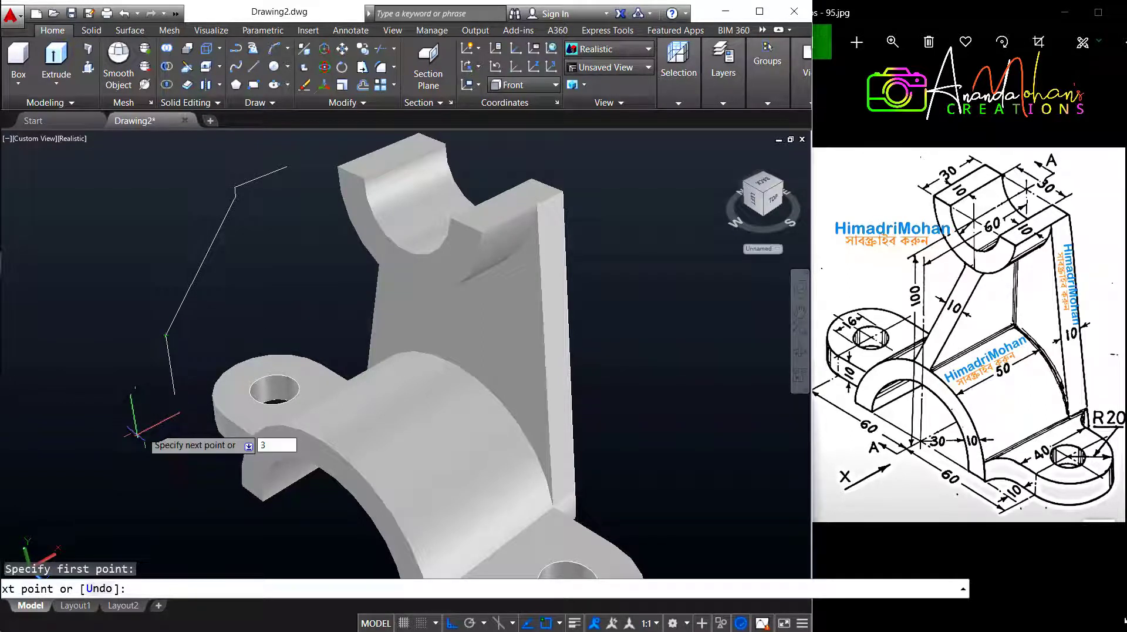
{"action": "key", "text": "Return"}
{"action": "left_click", "coordinate": [286, 165]}
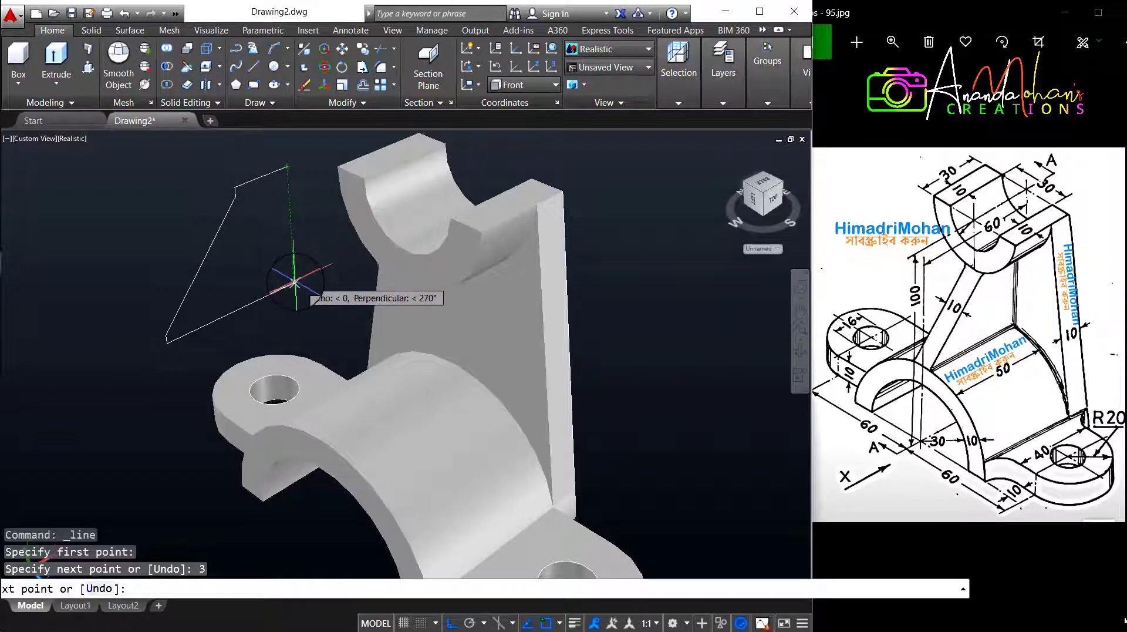
{"action": "left_click", "coordinate": [295, 283]}
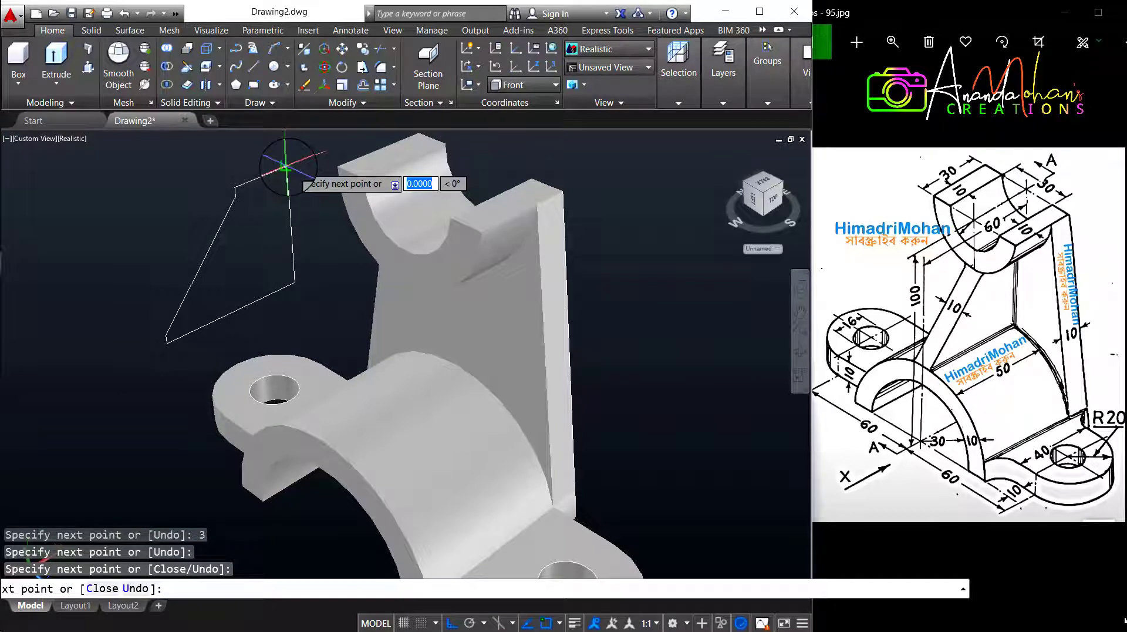
{"action": "left_click", "coordinate": [285, 168]}
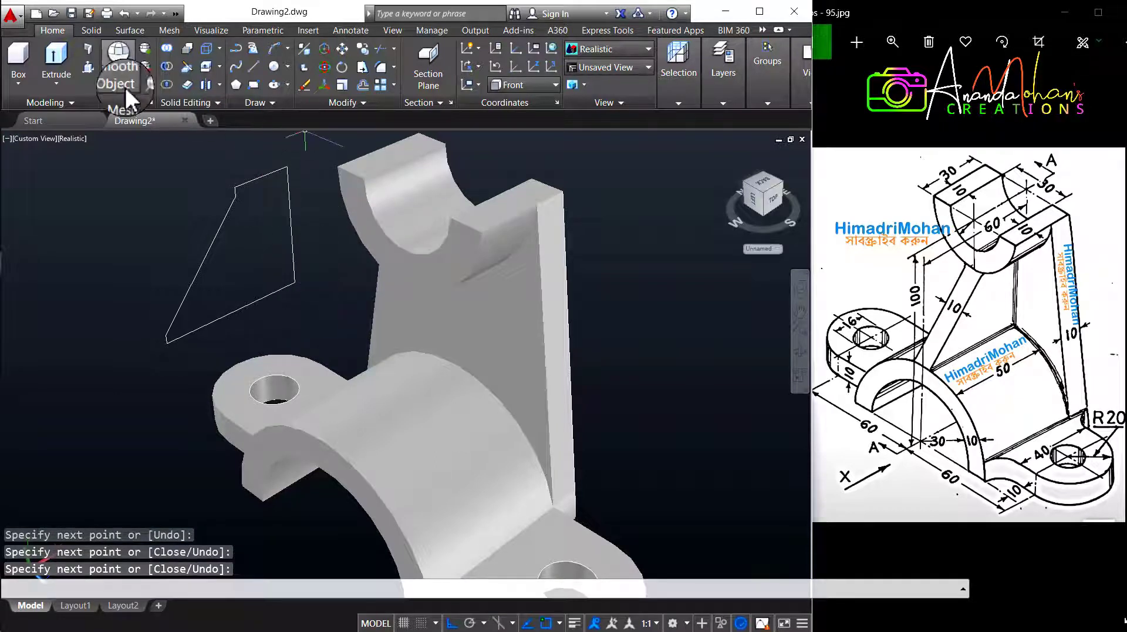
Attempt a Presspull on the open rib outline, then reset the UCS to World
{"action": "left_click", "coordinate": [88, 65]}
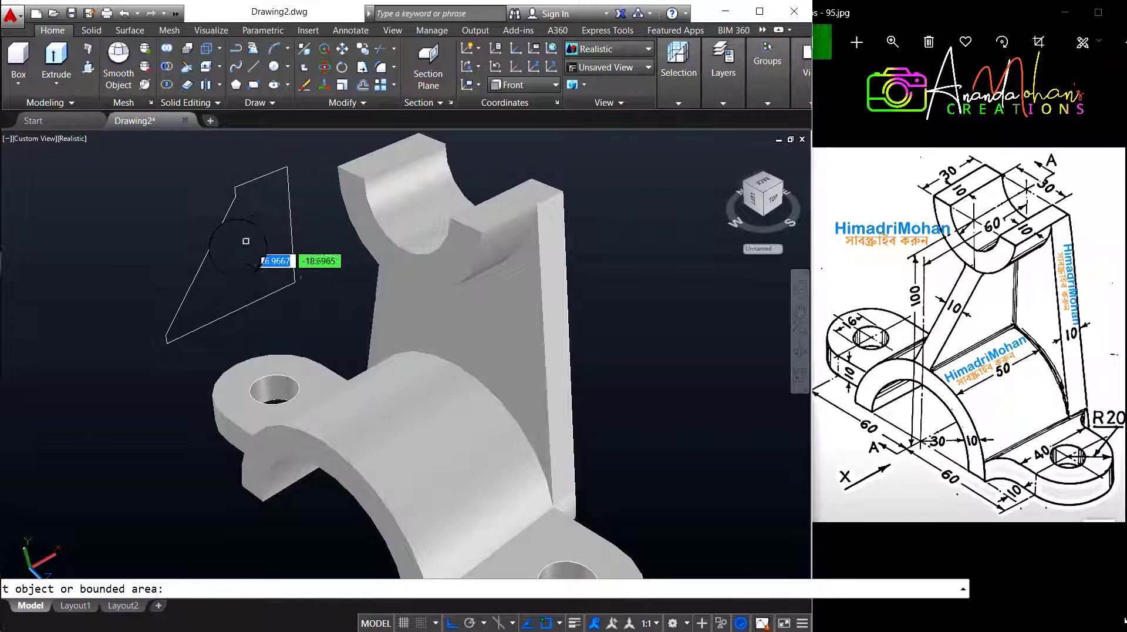
{"action": "left_click", "coordinate": [241, 243]}
{"action": "left_click", "coordinate": [234, 214]}
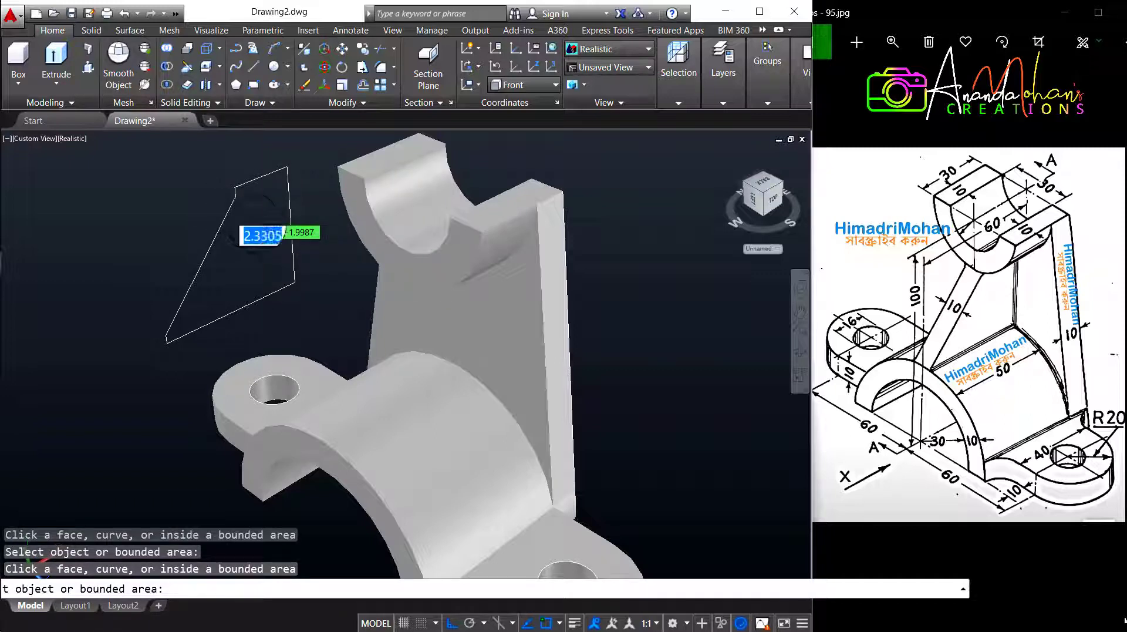
{"action": "scroll", "coordinate": [390, 361], "scroll_direction": "up", "scroll_amount": 2}
{"action": "left_click", "coordinate": [547, 85]}
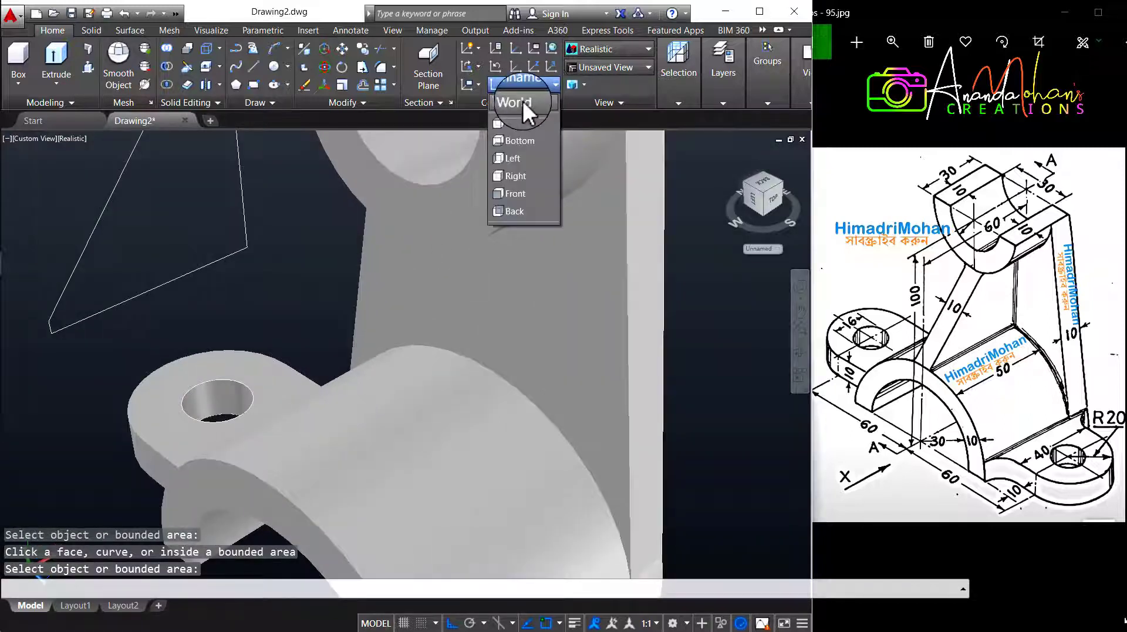
{"action": "left_click", "coordinate": [525, 113]}
Join the six rib-outline segments into a single 3D polyline
{"action": "mouse_move", "coordinate": [354, 149]}
{"action": "middle_mouse_down", "text": "shift"}
{"action": "mouse_move", "coordinate": [288, 206]}
{"action": "mouse_move", "coordinate": [307, 270]}
{"action": "middle_mouse_up", "text": "shift"}
{"action": "left_click", "coordinate": [345, 297]}
{"action": "left_click", "coordinate": [234, 182]}
{"action": "left_click", "coordinate": [338, 349]}
{"action": "left_click", "coordinate": [160, 282]}
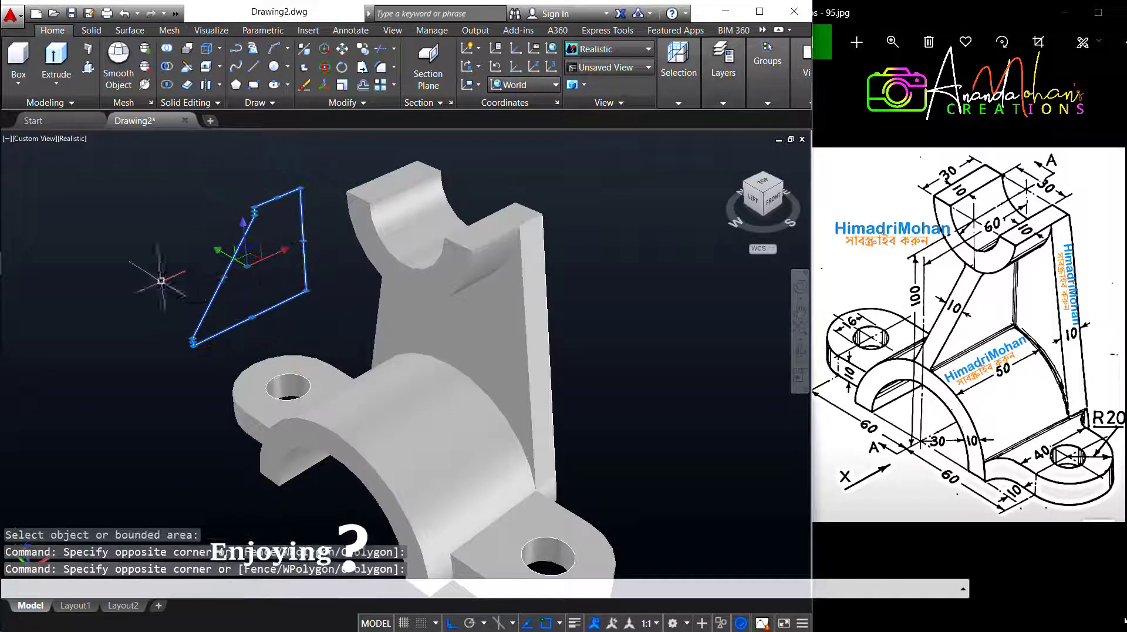
{"action": "left_click", "coordinate": [301, 188]}
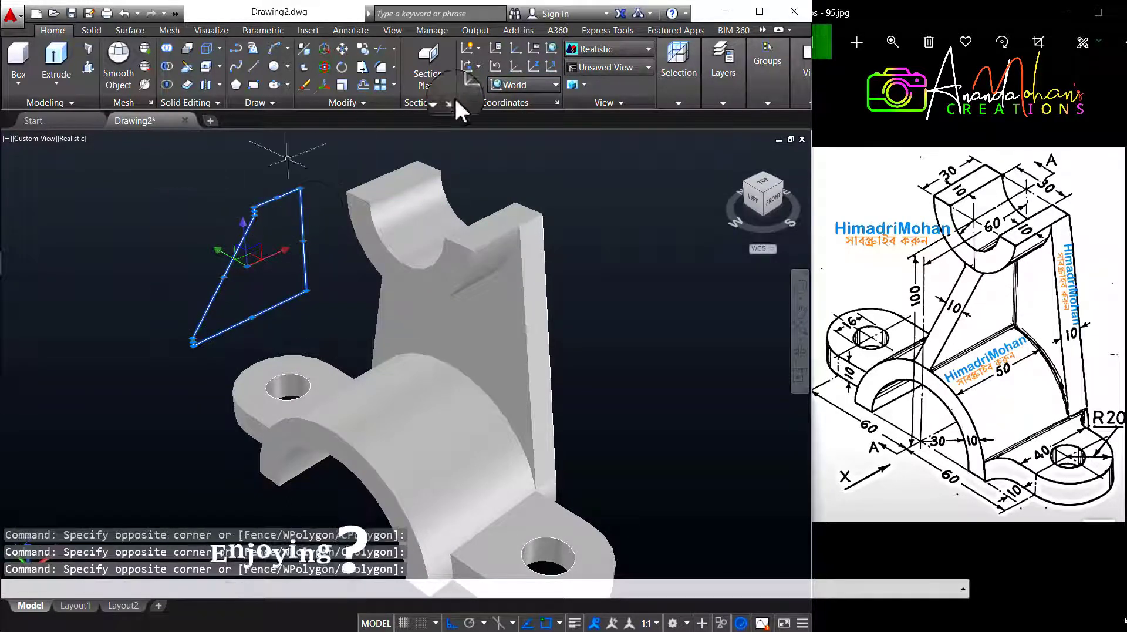
{"action": "left_click", "coordinate": [363, 102]}
{"action": "left_click", "coordinate": [359, 138]}
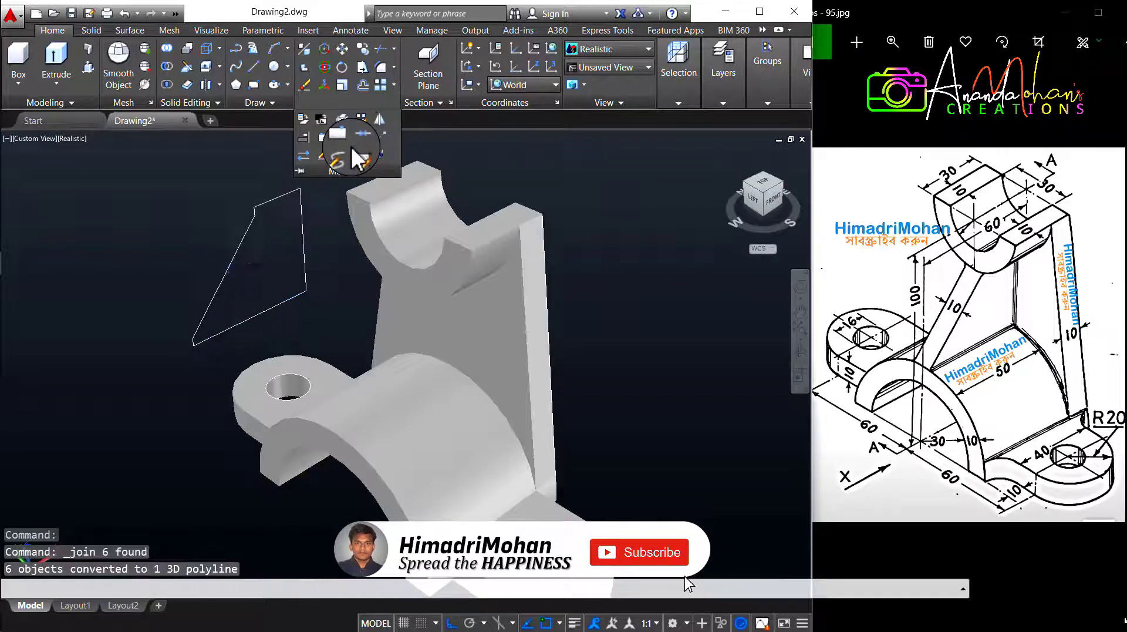
{"action": "key", "text": "Escape"}
Presspull the closed rib outline 10 units into a solid wedge
{"action": "left_click", "coordinate": [266, 151]}
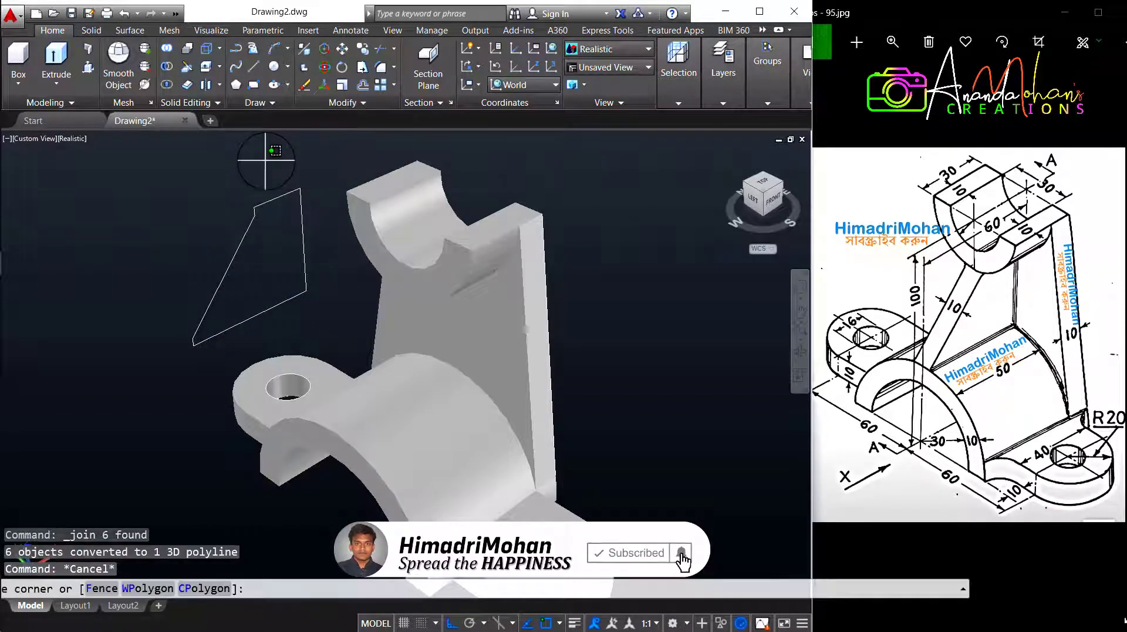
{"action": "left_click", "coordinate": [87, 65]}
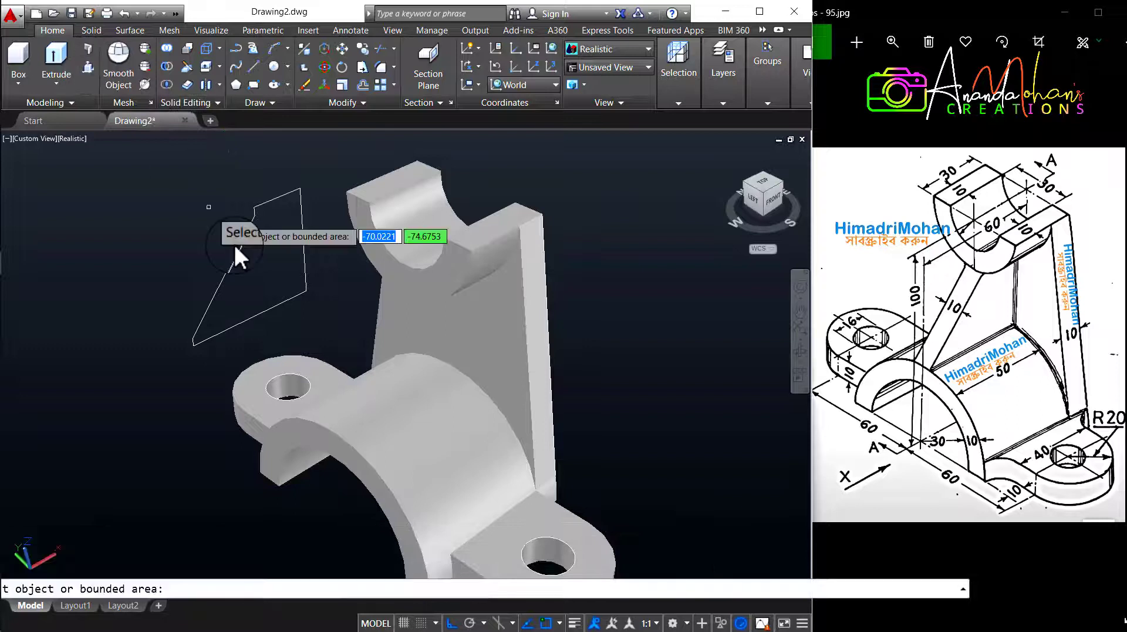
{"action": "left_click", "coordinate": [262, 260]}
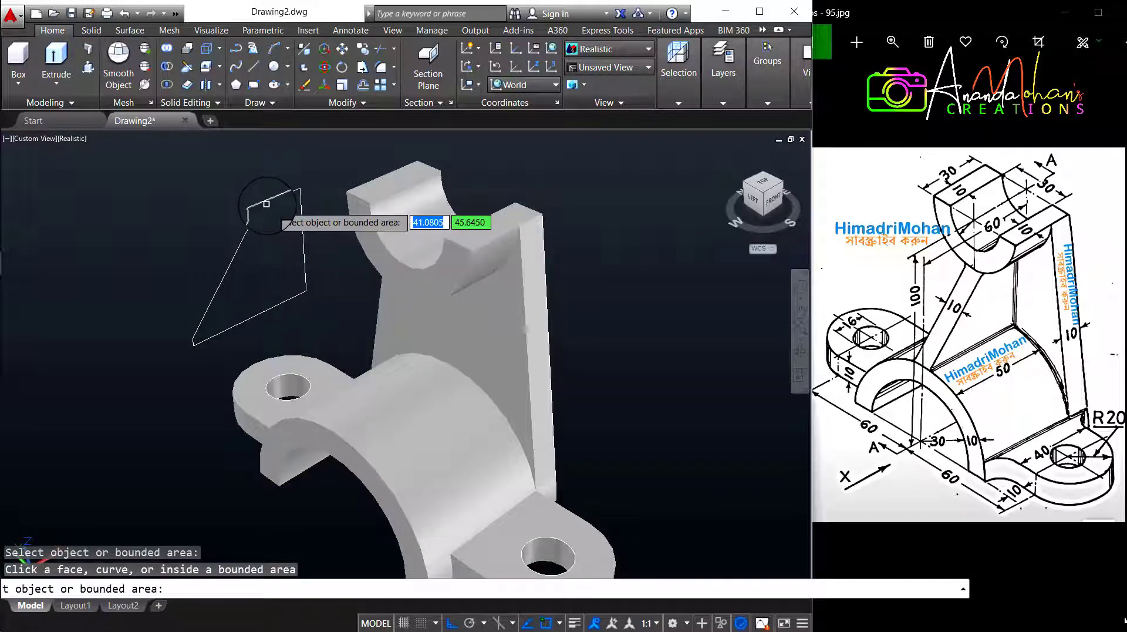
{"action": "left_click", "coordinate": [272, 211]}
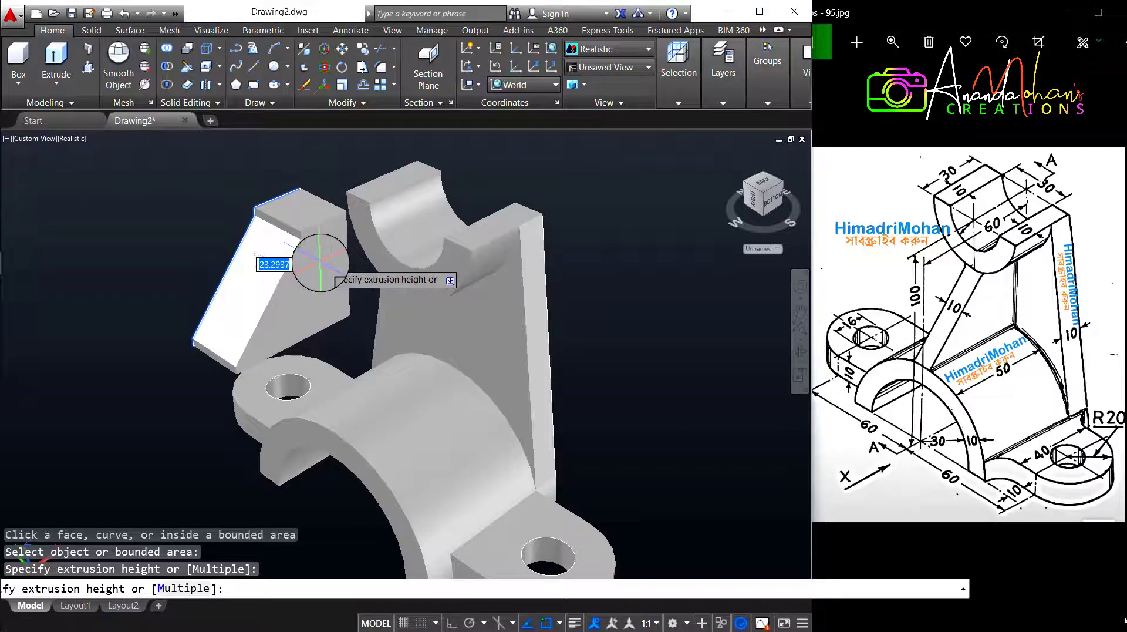
{"action": "type", "text": "10"}
{"action": "key", "text": "Return"}
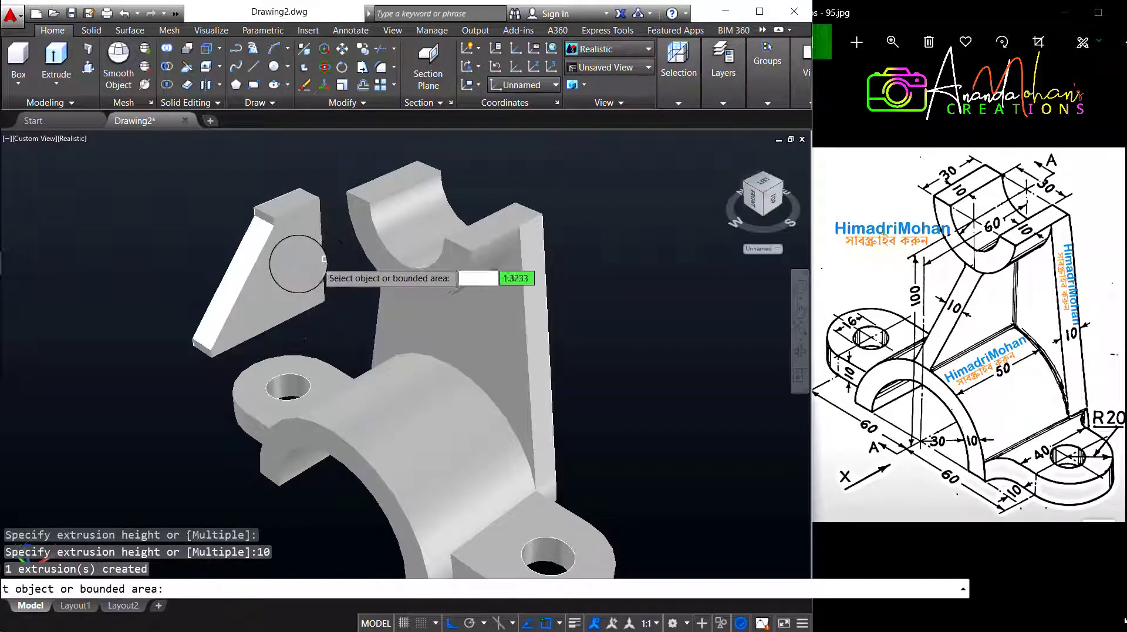
{"action": "key", "text": "Return"}
Move the wedge solid by its top corner against the bracket's web and inspect it
{"action": "left_click", "coordinate": [296, 267]}
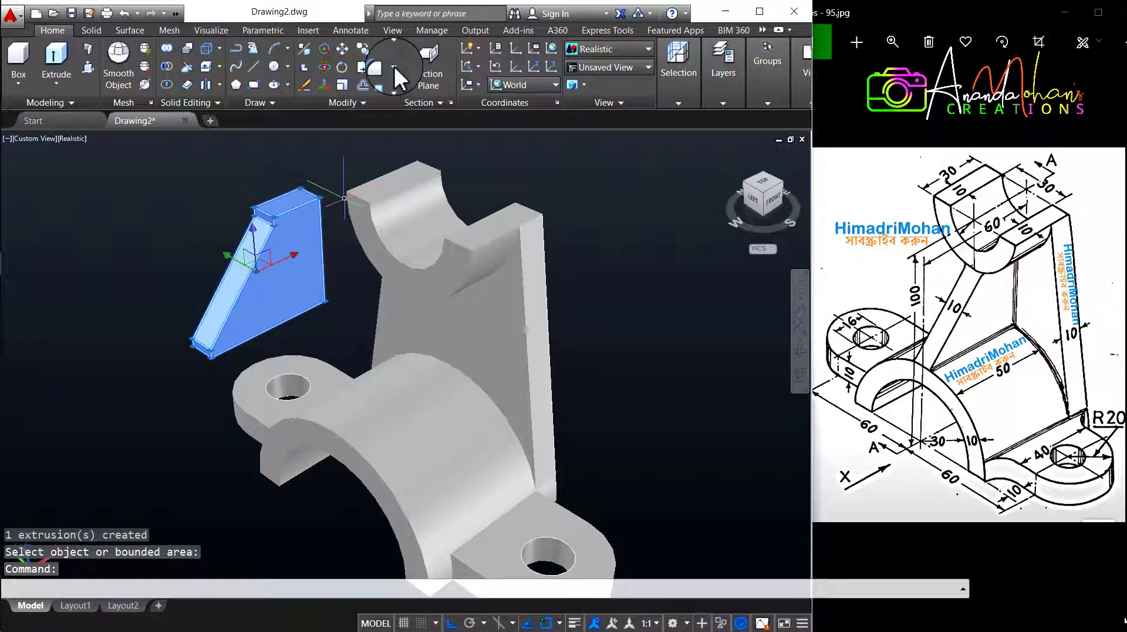
{"action": "left_click", "coordinate": [346, 47]}
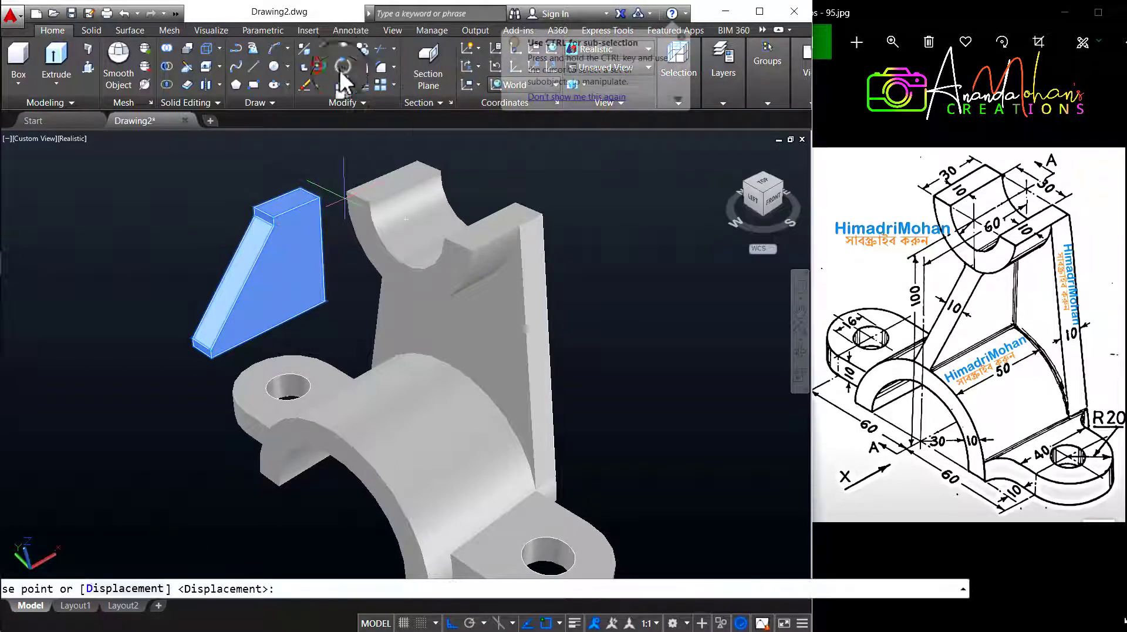
{"action": "left_click", "coordinate": [263, 212]}
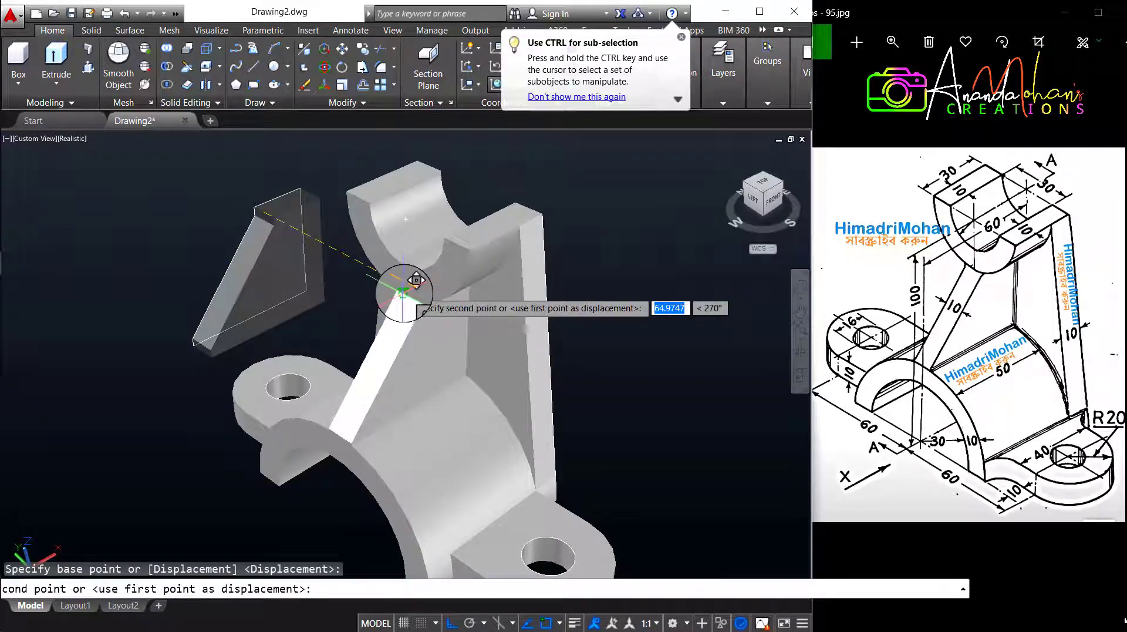
{"action": "left_click", "coordinate": [406, 292]}
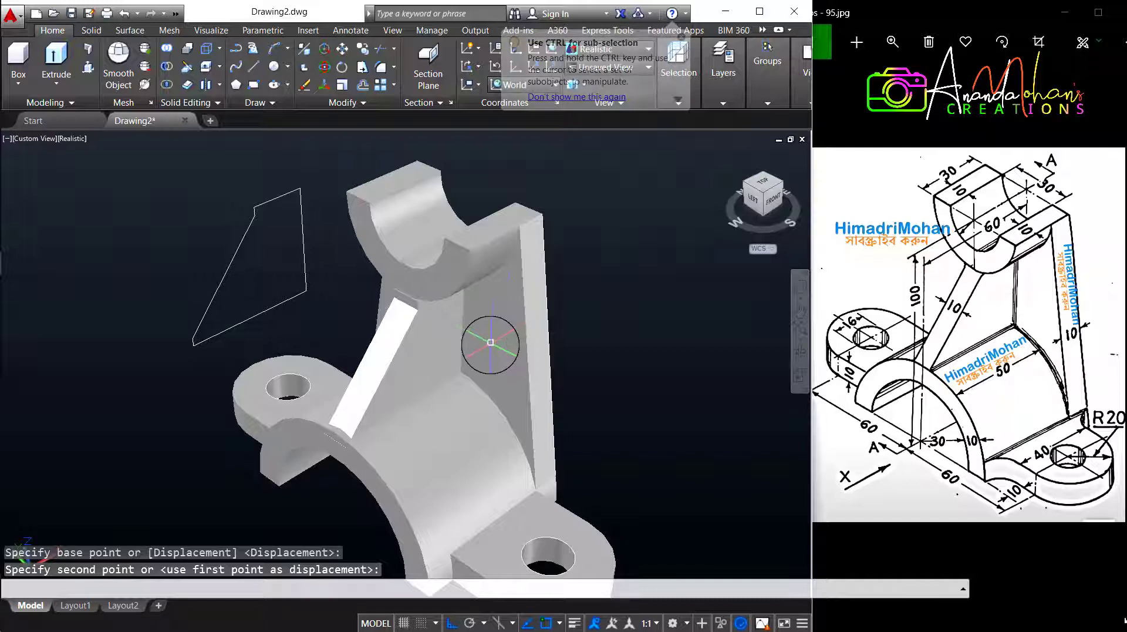
{"action": "mouse_move", "coordinate": [485, 327]}
{"action": "middle_mouse_down", "text": "shift"}
{"action": "mouse_move", "coordinate": [479, 254]}
{"action": "mouse_move", "coordinate": [428, 242]}
{"action": "mouse_move", "coordinate": [390, 259]}
{"action": "mouse_move", "coordinate": [434, 306]}
{"action": "mouse_move", "coordinate": [520, 334]}
{"action": "mouse_move", "coordinate": [523, 353]}
{"action": "mouse_move", "coordinate": [485, 415]}
{"action": "mouse_move", "coordinate": [460, 403]}
{"action": "mouse_move", "coordinate": [481, 374]}
{"action": "middle_mouse_up", "text": "shift"}
{"action": "key", "text": "Escape"}
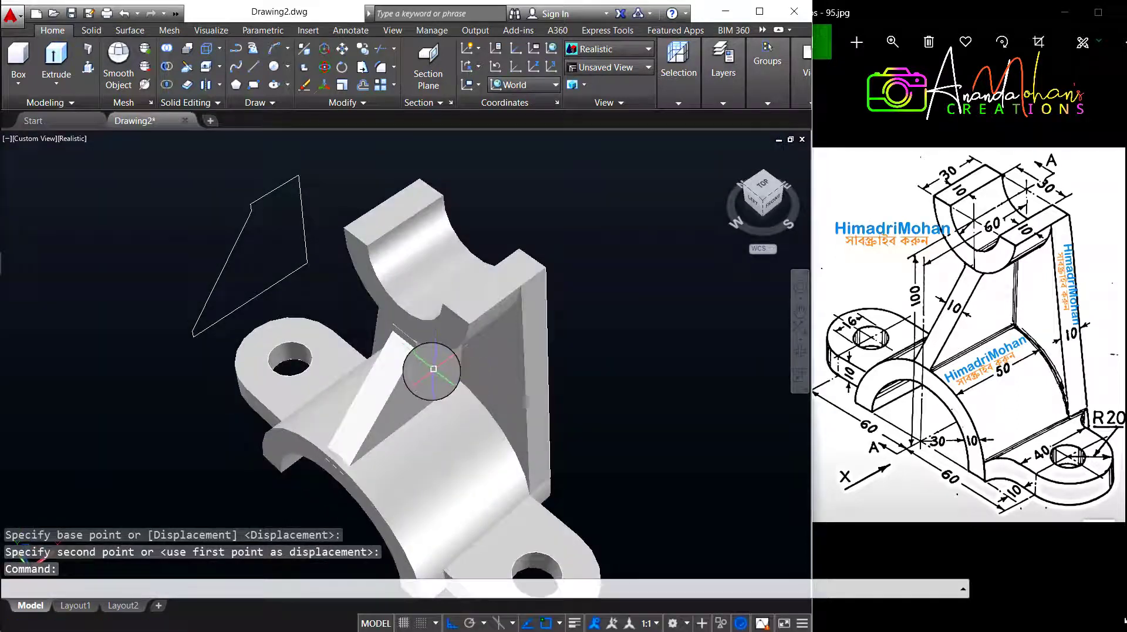
{"action": "scroll", "coordinate": [375, 425], "scroll_direction": "up", "scroll_amount": 2}
{"action": "scroll", "coordinate": [369, 434], "scroll_direction": "up", "scroll_amount": 2}
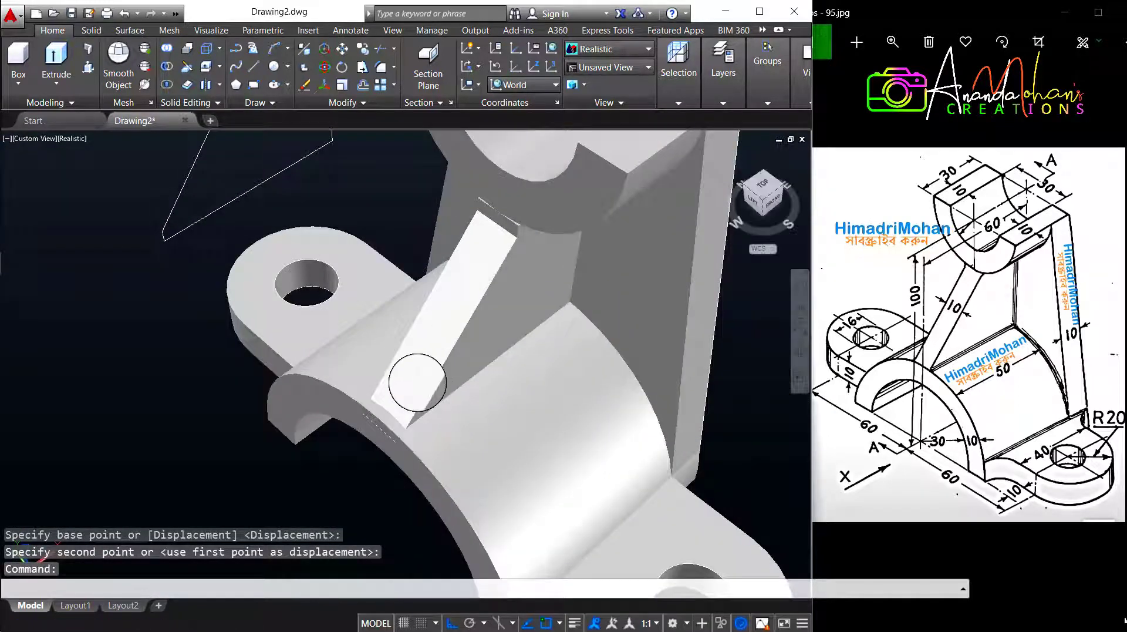
Reposition the rib by its lower corner so it sits against the curved boss
{"action": "left_click", "coordinate": [422, 372], "text": "ctrl"}
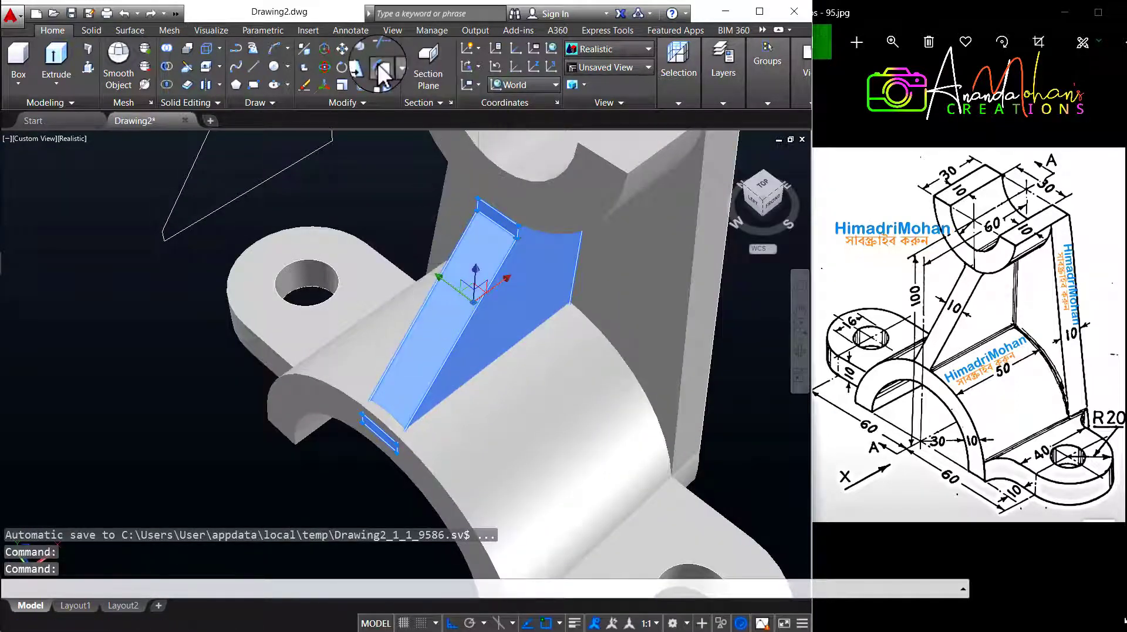
{"action": "left_click", "coordinate": [343, 55]}
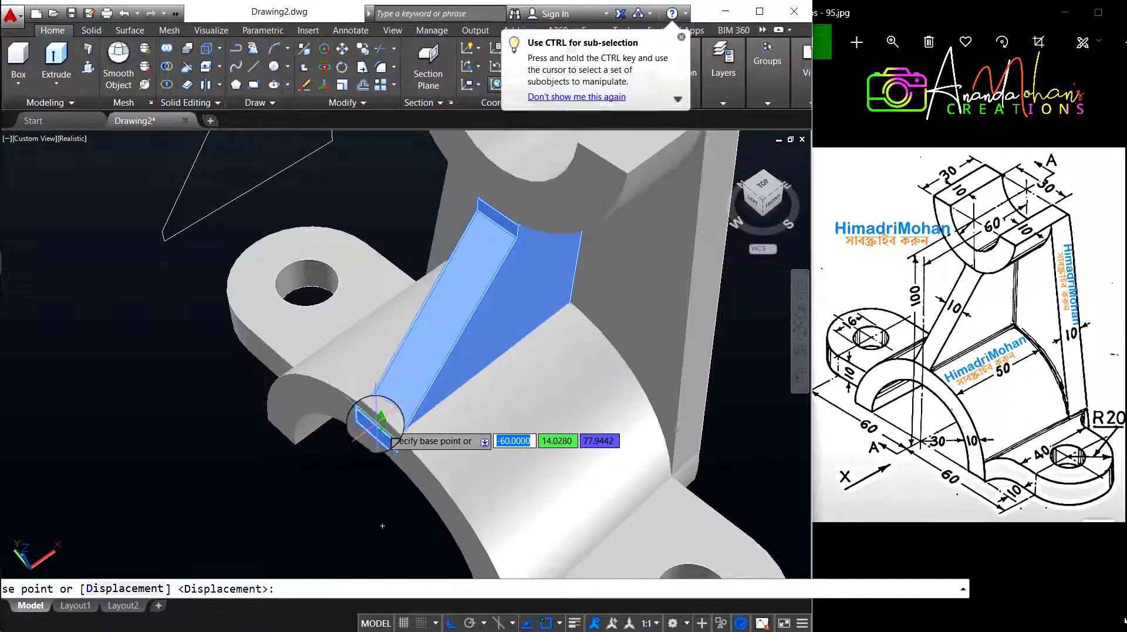
{"action": "left_click", "coordinate": [379, 417]}
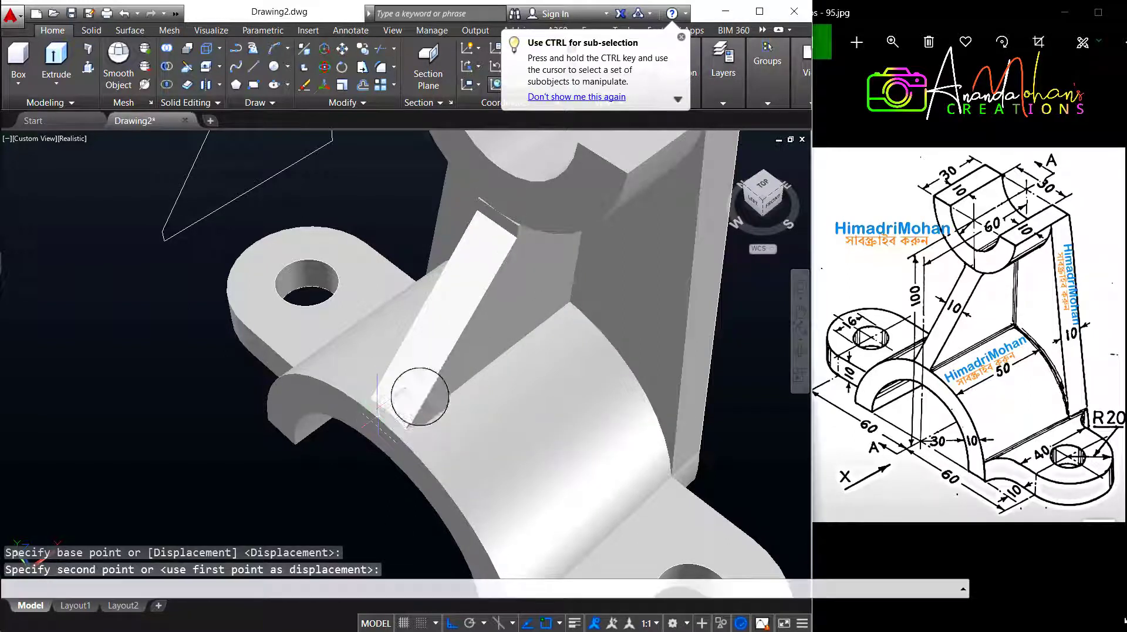
{"action": "scroll", "coordinate": [417, 390], "scroll_direction": "up", "scroll_amount": 2}
{"action": "left_click", "coordinate": [425, 401]}
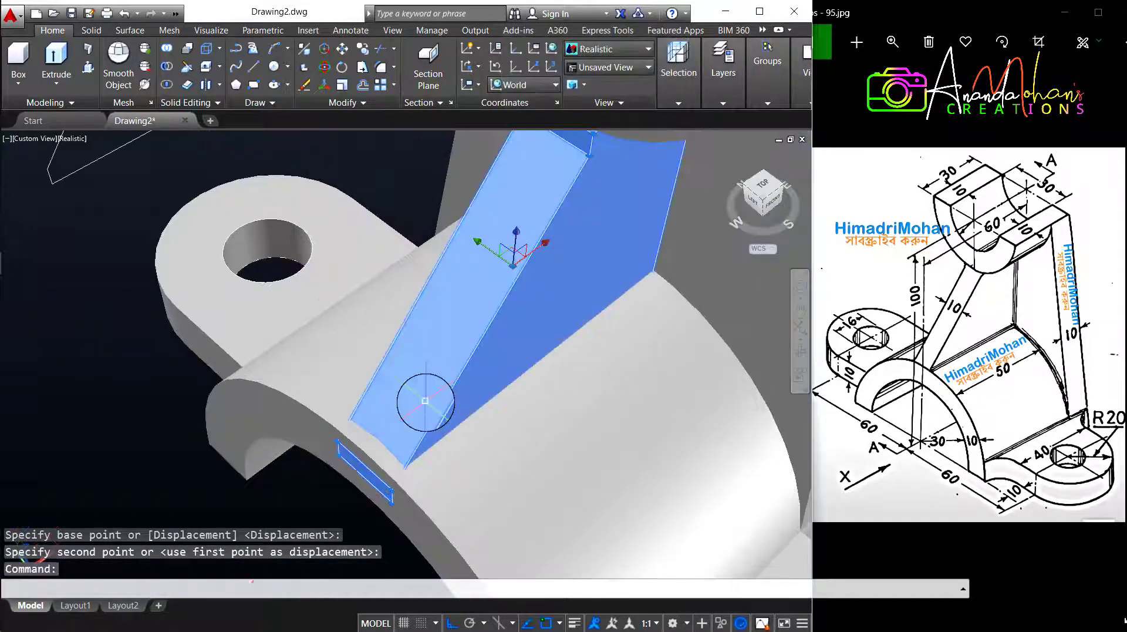
{"action": "left_click", "coordinate": [341, 50]}
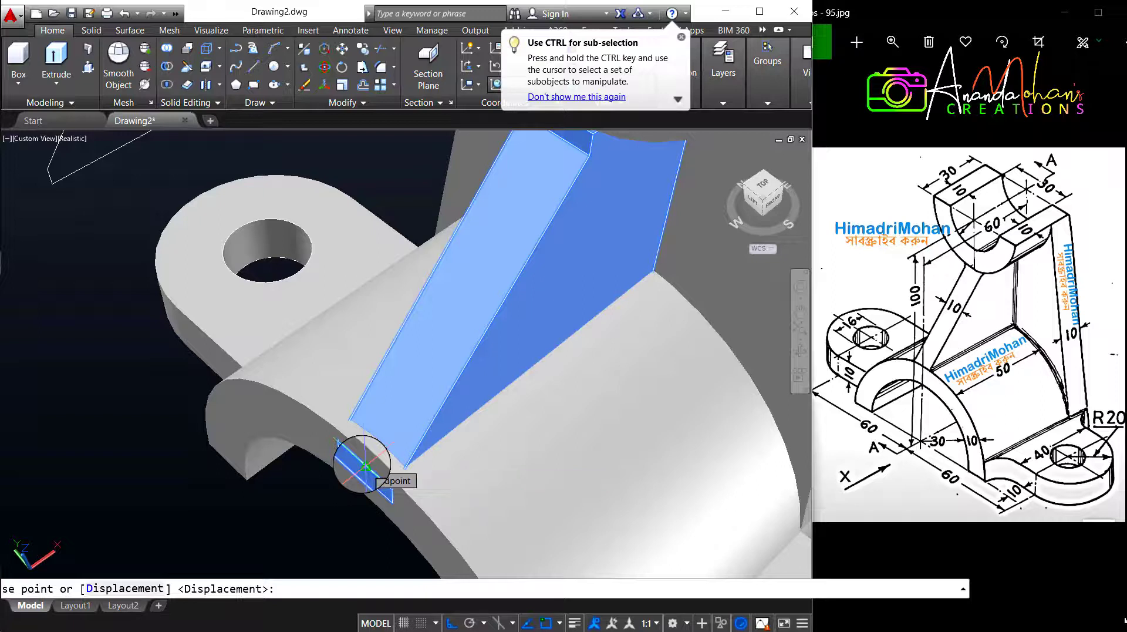
{"action": "left_click", "coordinate": [364, 466]}
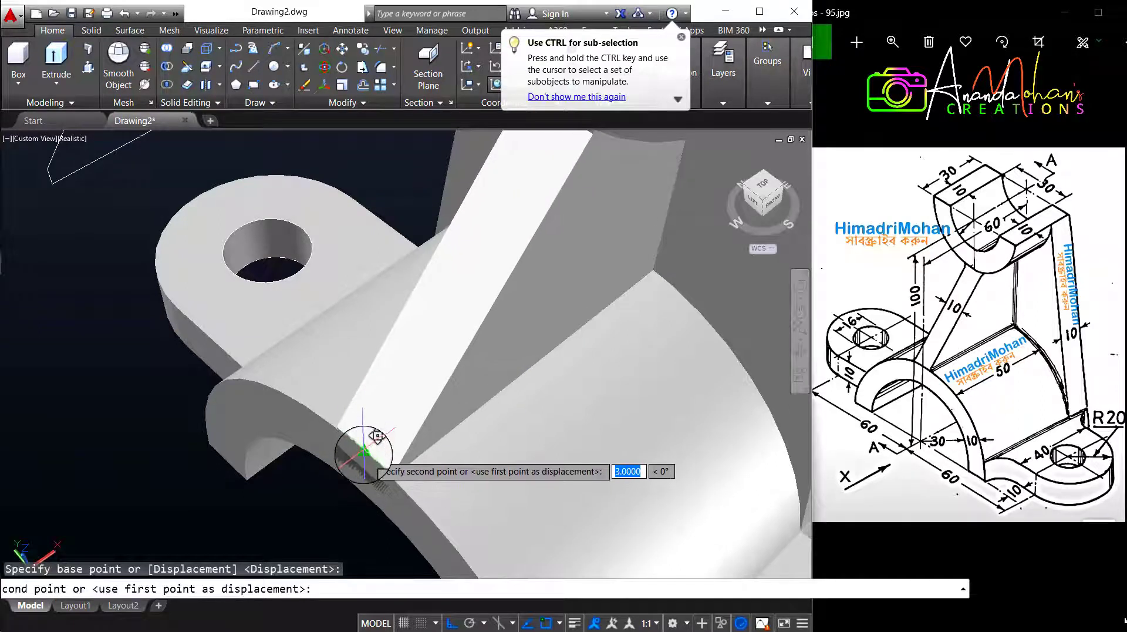
{"action": "left_click", "coordinate": [529, 259]}
{"action": "middle_click_drag", "start_coordinate": [528, 258], "coordinate": [466, 297]}
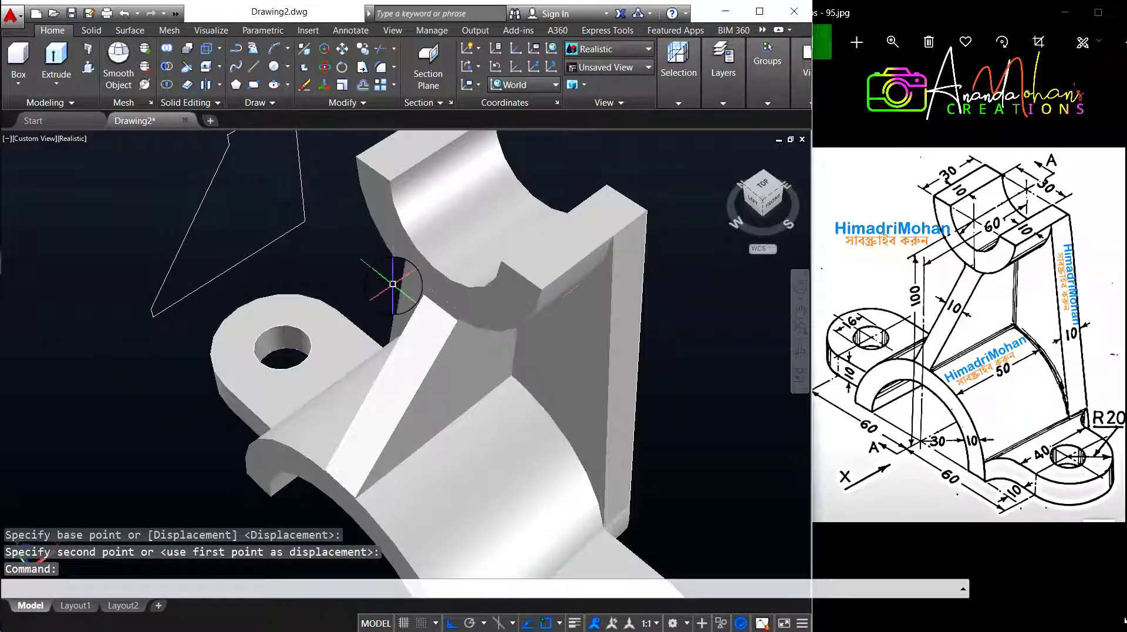
{"action": "scroll", "coordinate": [393, 283], "scroll_direction": "down", "scroll_amount": 3}
Erase only the leftover rib outline, undoing an accidental deletion of the rib
{"action": "left_click", "coordinate": [379, 309]}
{"action": "left_click", "coordinate": [266, 201]}
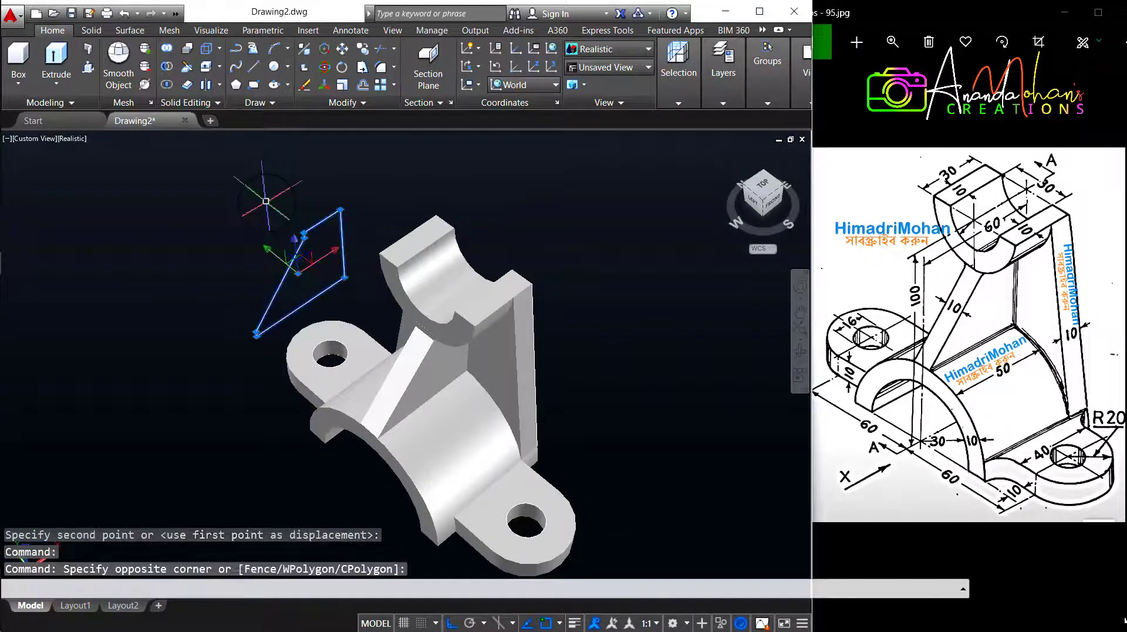
{"action": "key", "text": "Delete"}
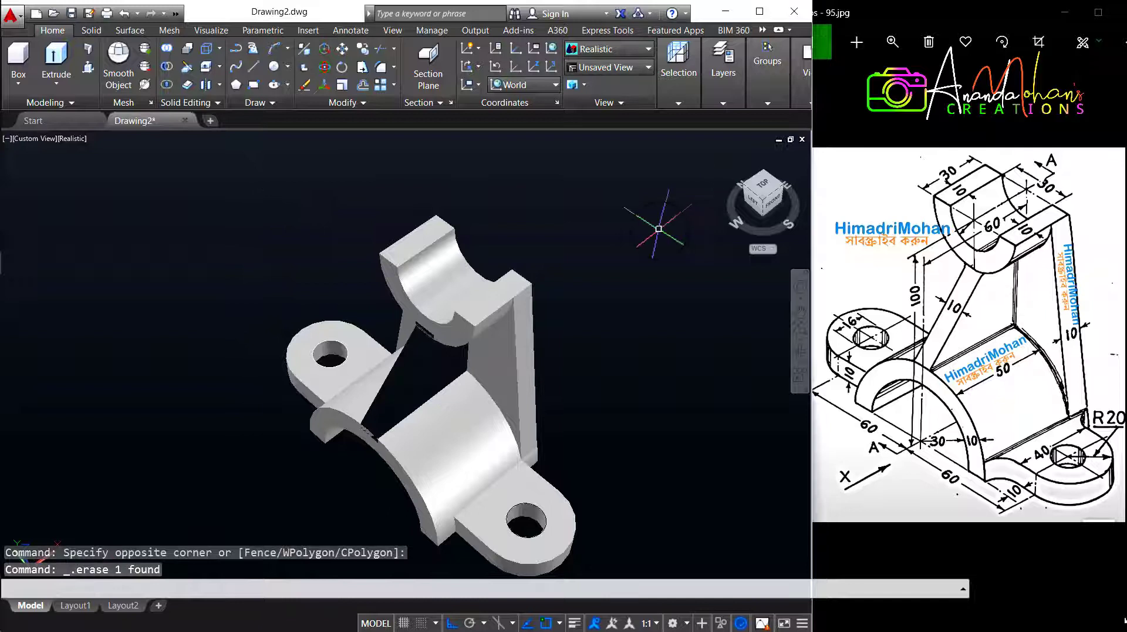
{"action": "key", "text": "ctrl+z"}
{"action": "left_click", "coordinate": [351, 245]}
{"action": "left_click", "coordinate": [304, 218]}
{"action": "key", "text": "Delete"}
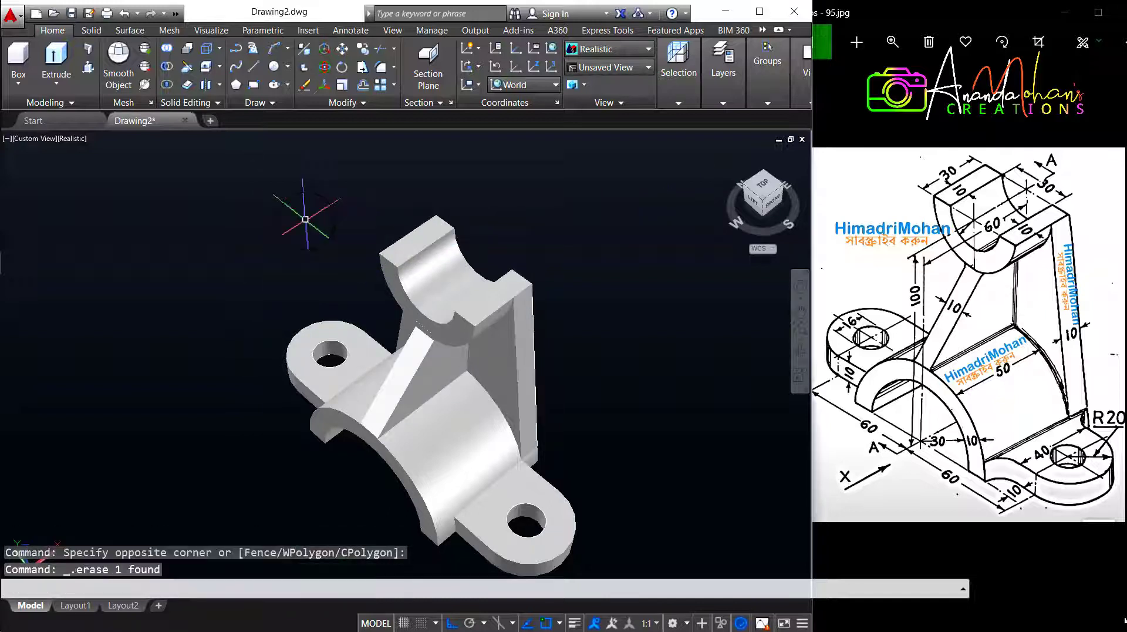
{"action": "middle_click_drag", "start_coordinate": [726, 153], "coordinate": [611, 284], "text": "shift"}
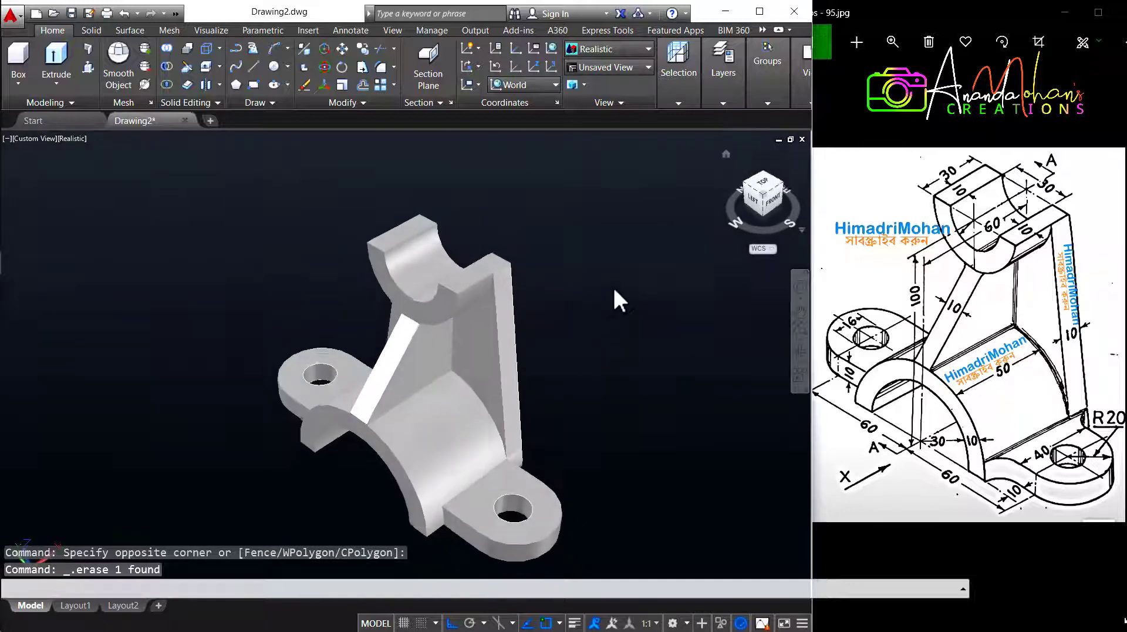
{"action": "scroll", "coordinate": [517, 416], "scroll_direction": "up", "scroll_amount": 2}
{"action": "scroll", "coordinate": [516, 419], "scroll_direction": "up", "scroll_amount": 1}
{"action": "scroll", "coordinate": [583, 428], "scroll_direction": "down", "scroll_amount": 1}
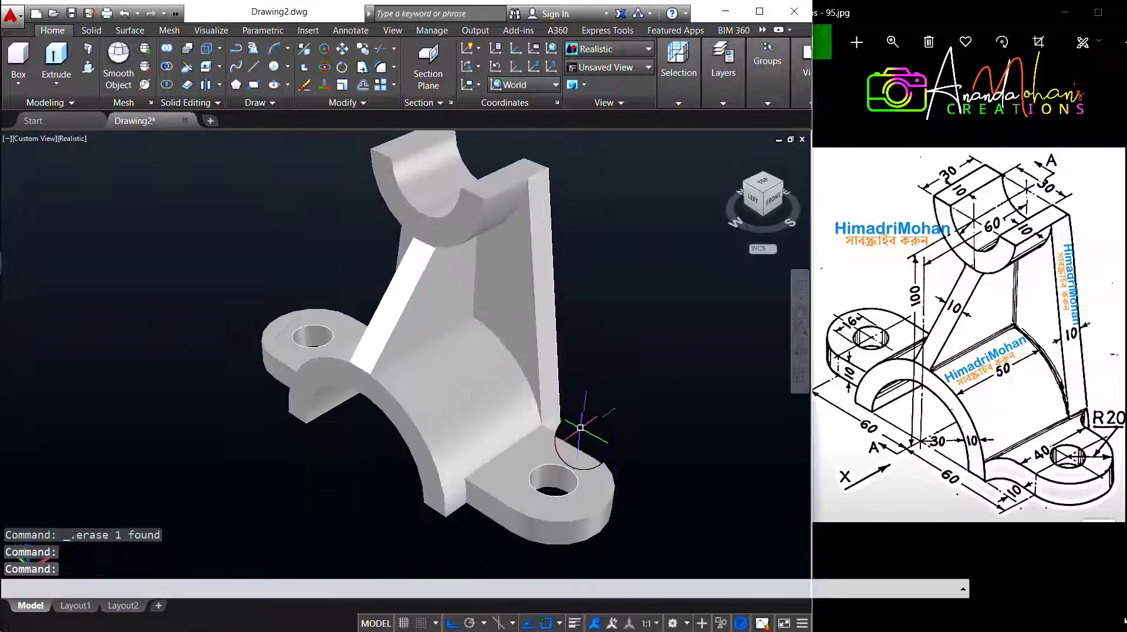
{"action": "scroll", "coordinate": [609, 461], "scroll_direction": "down", "scroll_amount": 1}
Union all seven bracket pieces, including the rib, into one solid
{"action": "left_click", "coordinate": [605, 524]}
{"action": "left_click", "coordinate": [297, 201]}
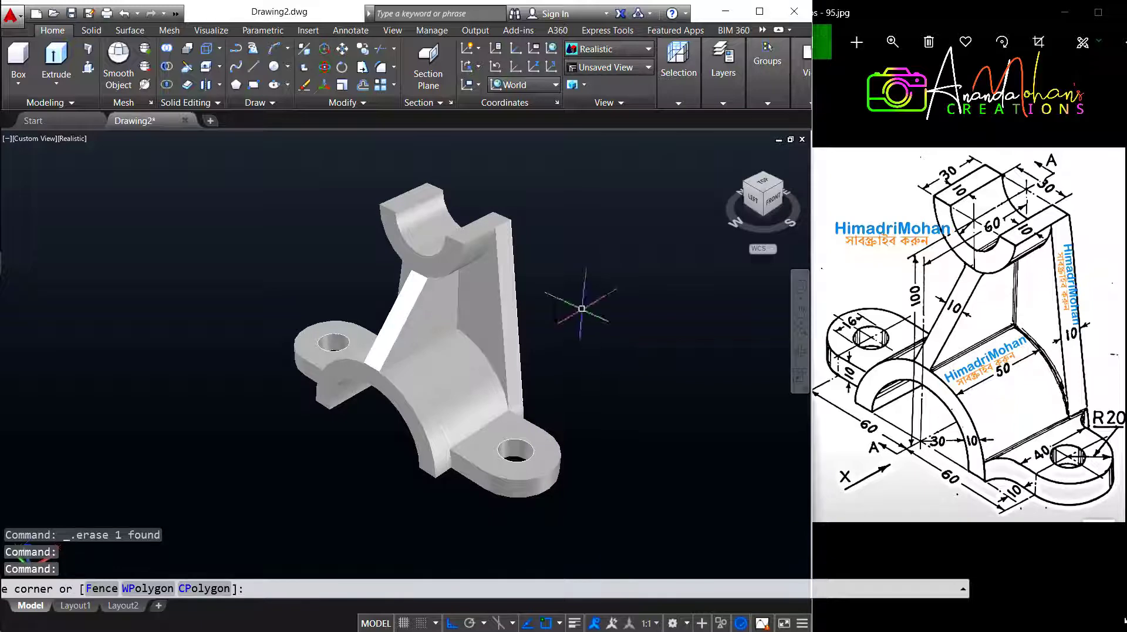
{"action": "left_click", "coordinate": [169, 49]}
{"action": "left_click", "coordinate": [615, 524]}
{"action": "left_click", "coordinate": [230, 165]}
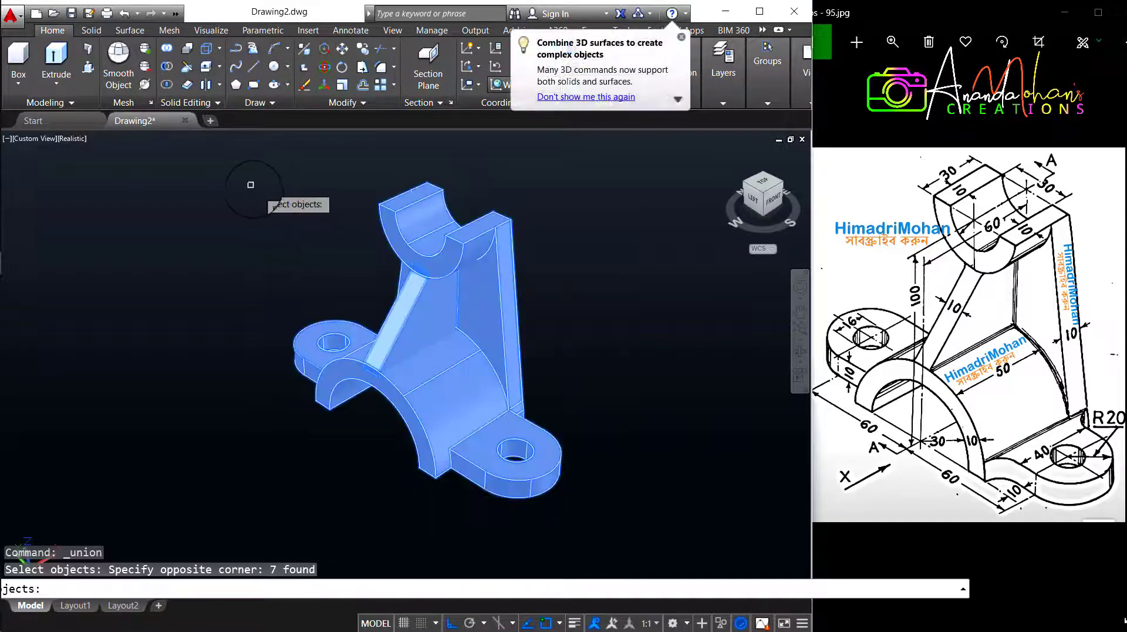
{"action": "key", "text": "Return"}
{"action": "key", "text": "Return"}
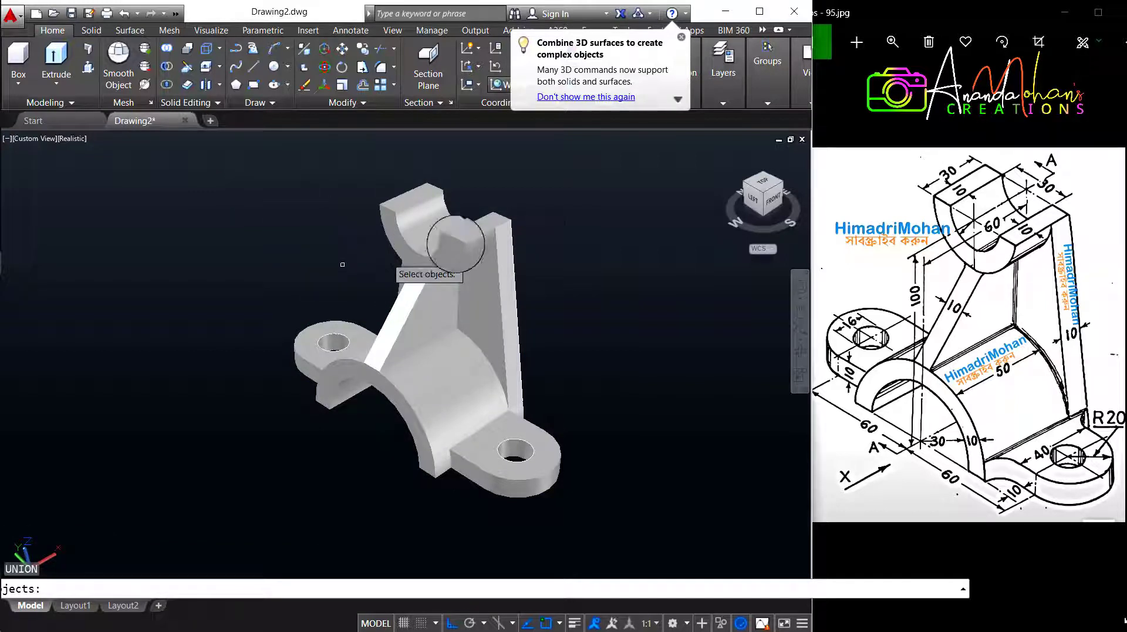
{"action": "left_click", "coordinate": [562, 182]}
{"action": "left_click", "coordinate": [120, 511]}
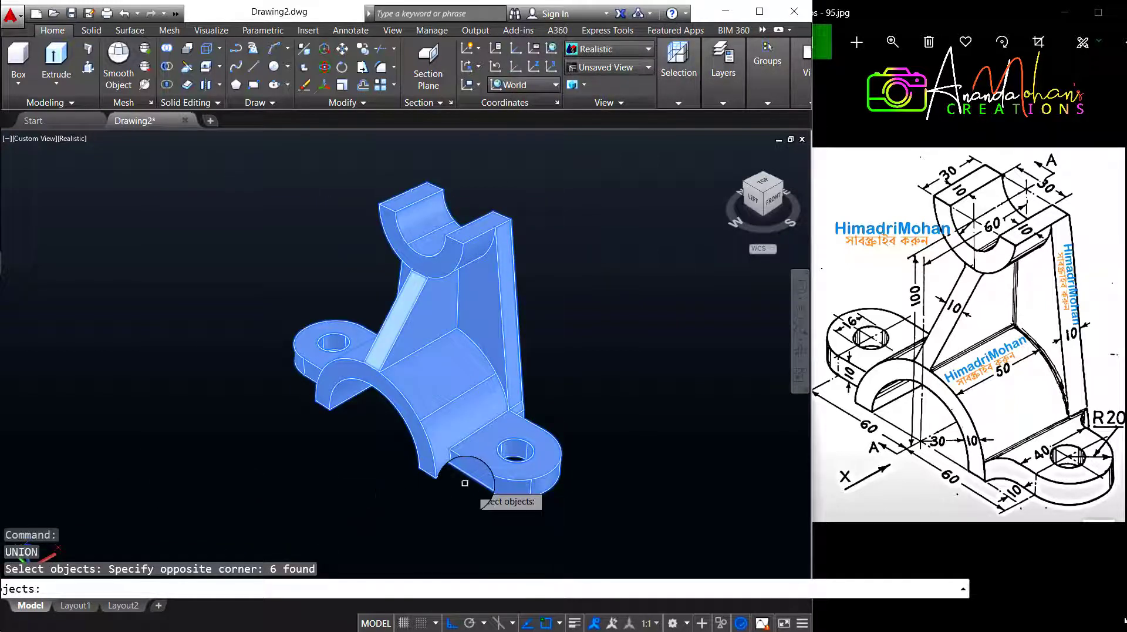
{"action": "key", "text": "Return"}
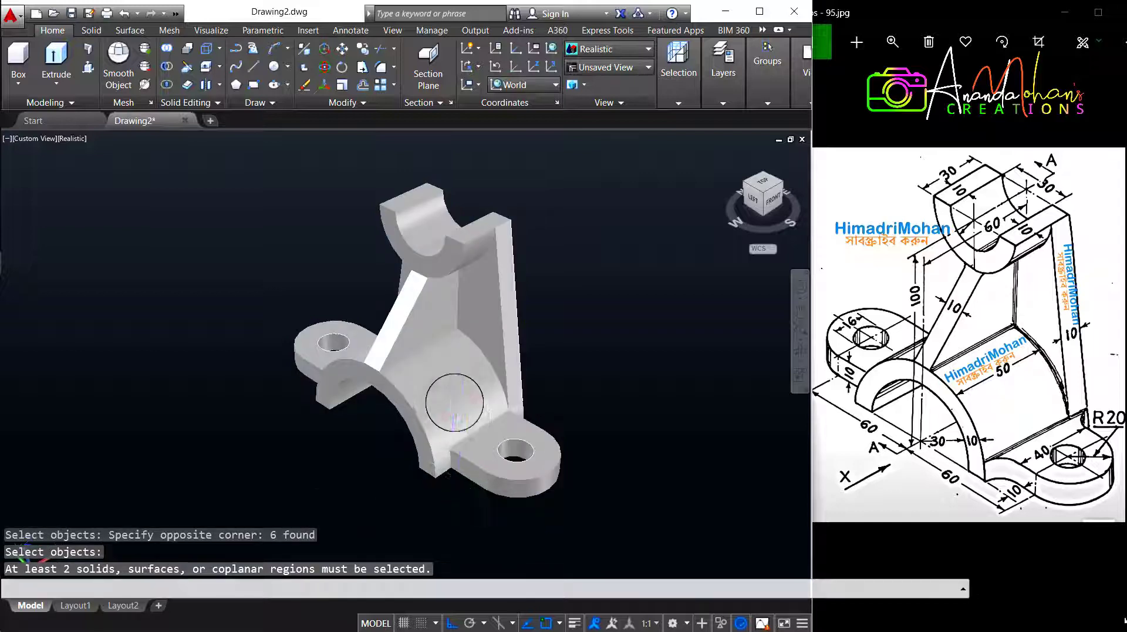
Check the merged bracket and start Fillet Edge on the solid
{"action": "left_click", "coordinate": [454, 403]}
{"action": "key", "text": "Escape"}
{"action": "middle_click_drag", "start_coordinate": [400, 356], "coordinate": [423, 340], "text": "shift"}
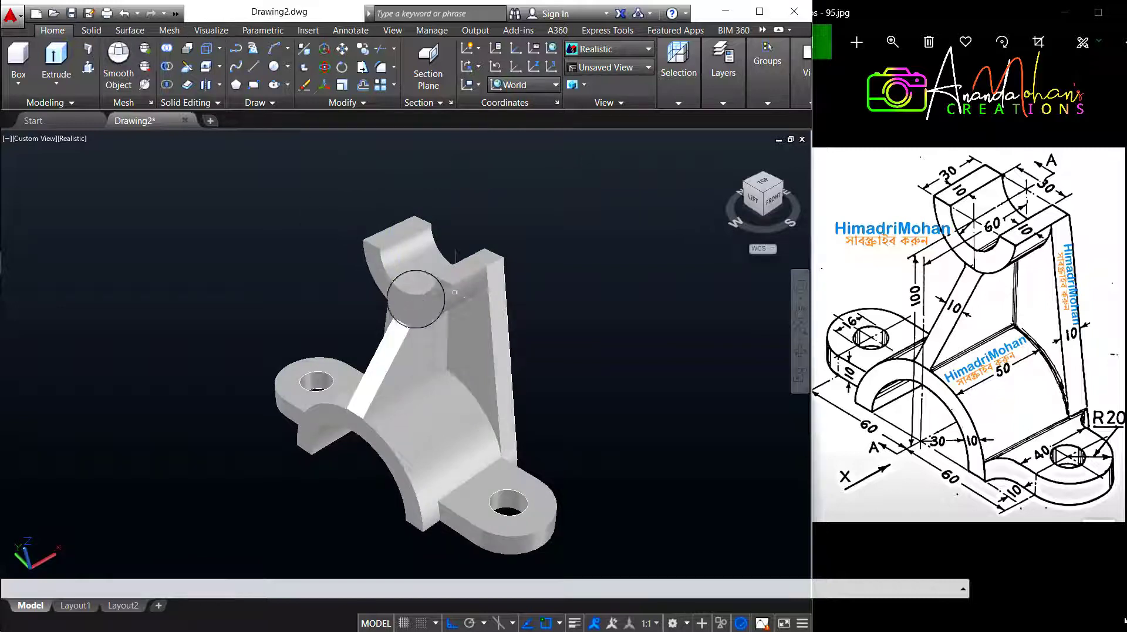
{"action": "left_click", "coordinate": [91, 30]}
{"action": "left_click", "coordinate": [516, 62]}
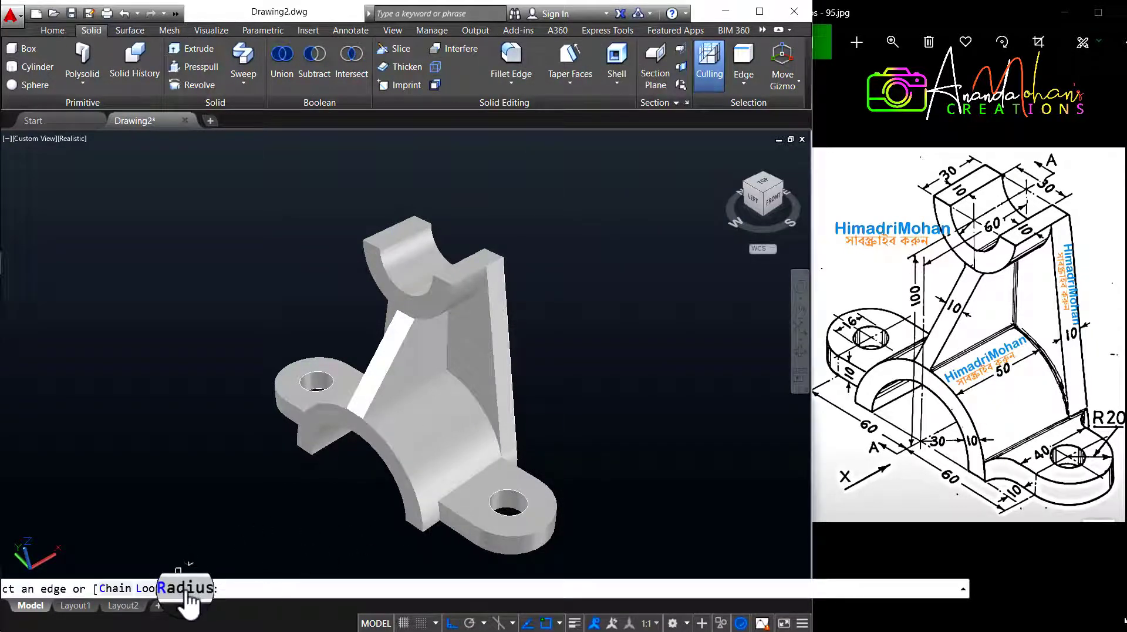
Fillet the curved edges where the rib meets the boss with a 3-unit radius
{"action": "left_click", "coordinate": [186, 587]}
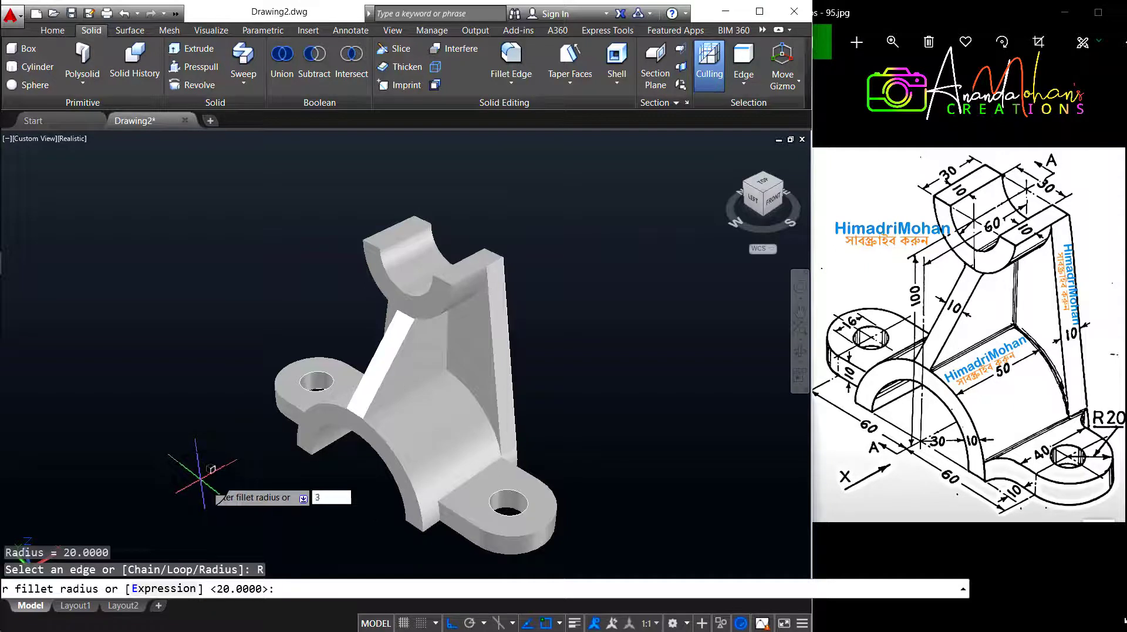
{"action": "key", "text": "Return"}
{"action": "scroll", "coordinate": [473, 367], "scroll_direction": "up", "scroll_amount": 3}
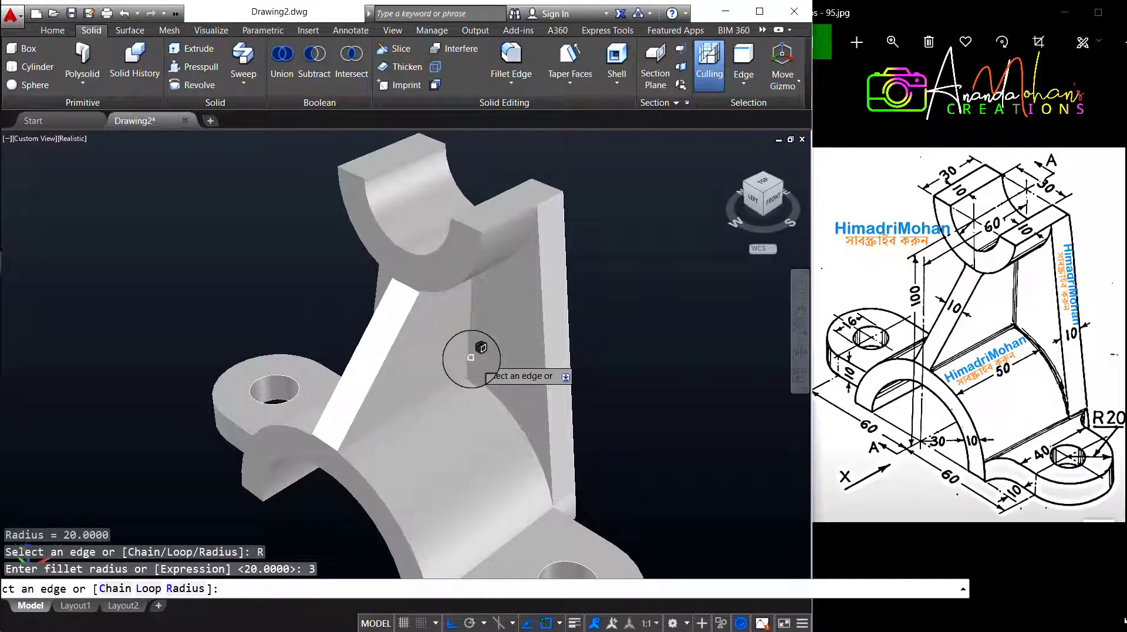
{"action": "left_click", "coordinate": [479, 379]}
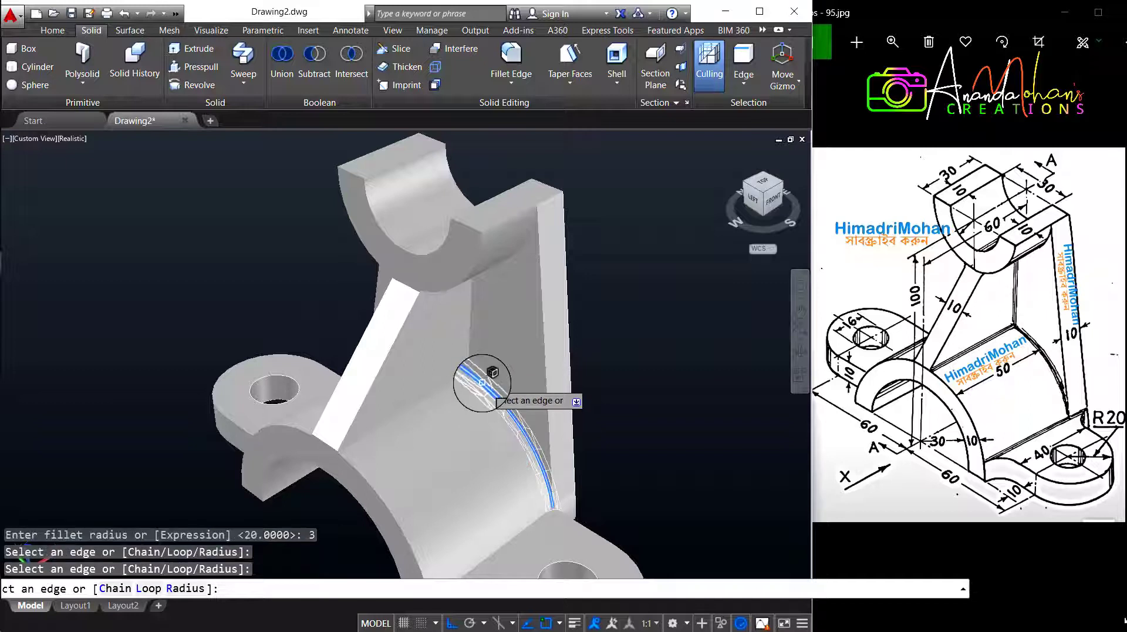
{"action": "left_click", "coordinate": [472, 352]}
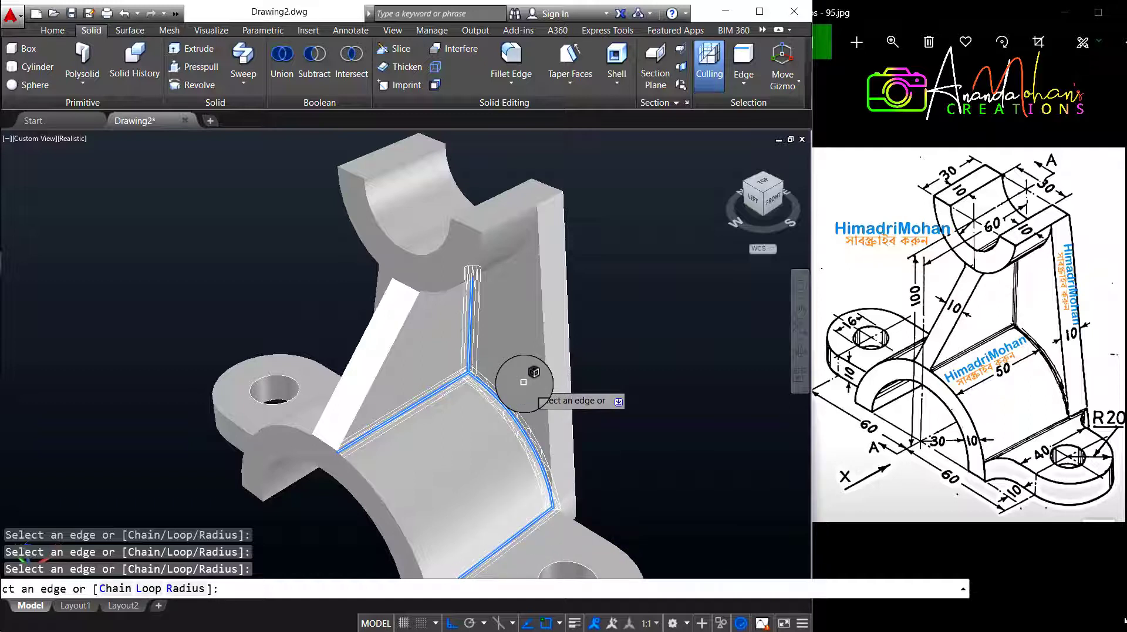
{"action": "key", "text": "Return"}
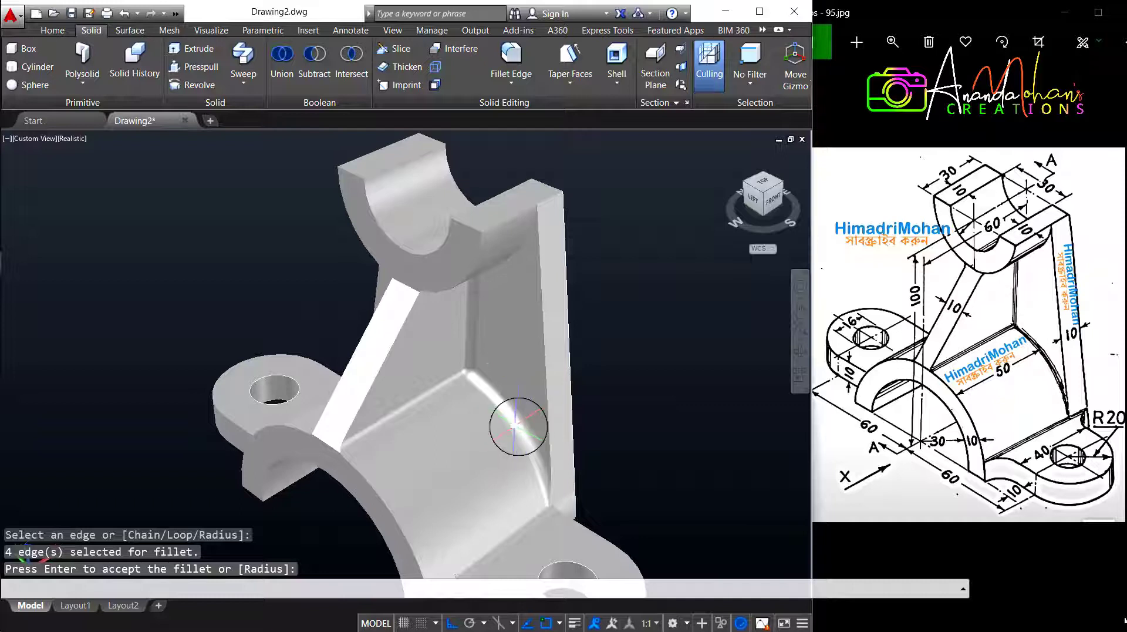
{"action": "middle_click_drag", "start_coordinate": [518, 426], "coordinate": [636, 460], "text": "shift"}
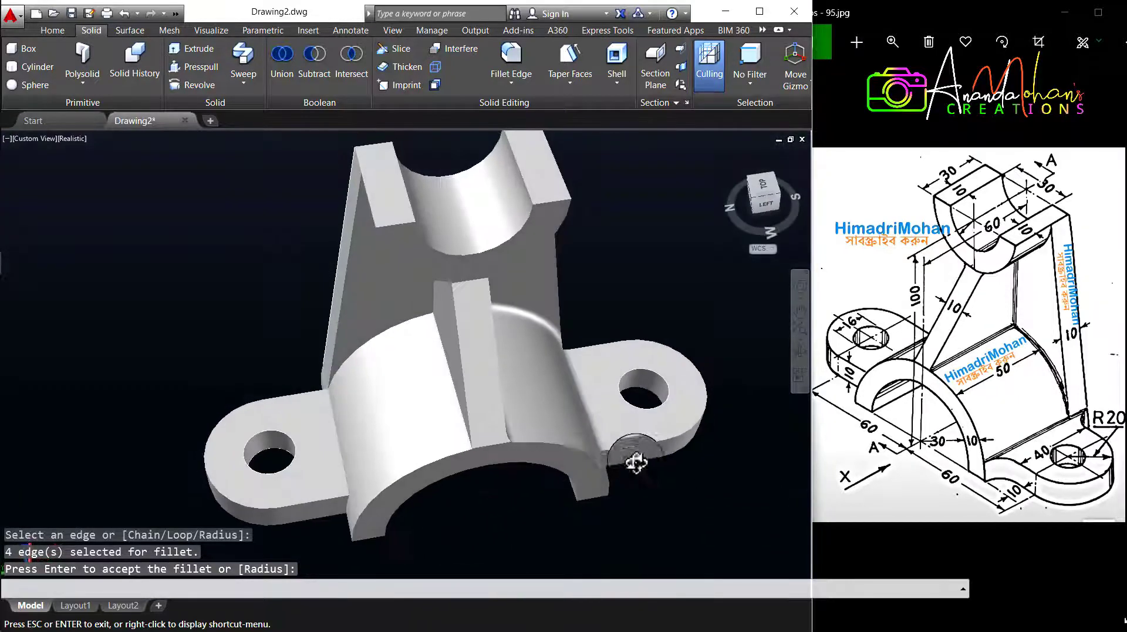
{"action": "key", "text": "Return"}
Fillet the curved edge and two vertical edges on the other side, also at radius 3
{"action": "left_click", "coordinate": [518, 65]}
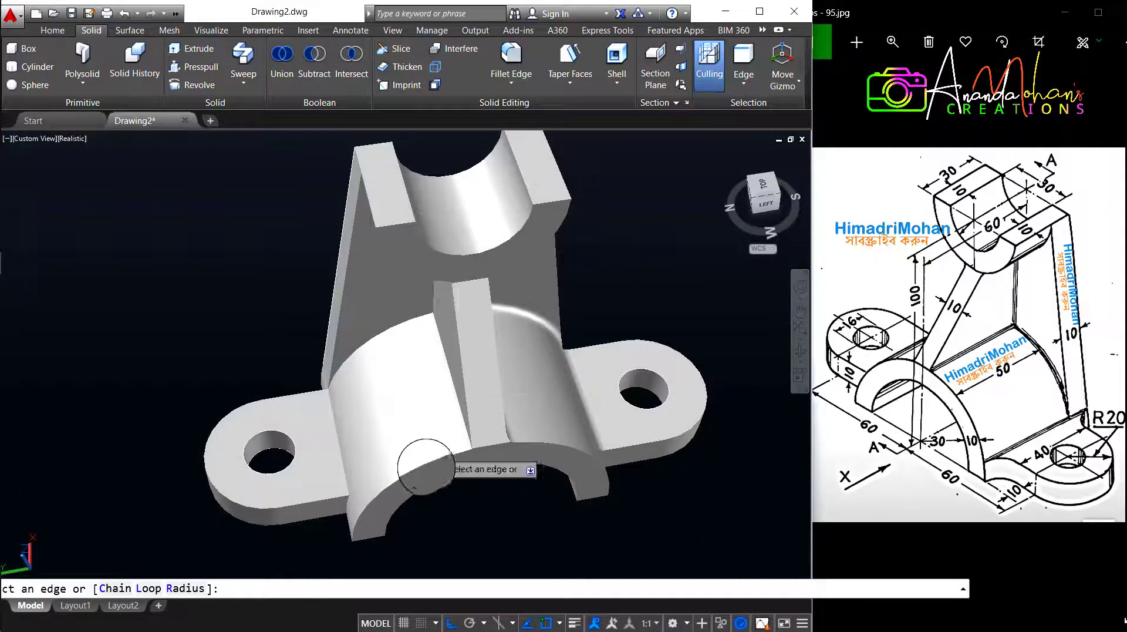
{"action": "left_click", "coordinate": [183, 593]}
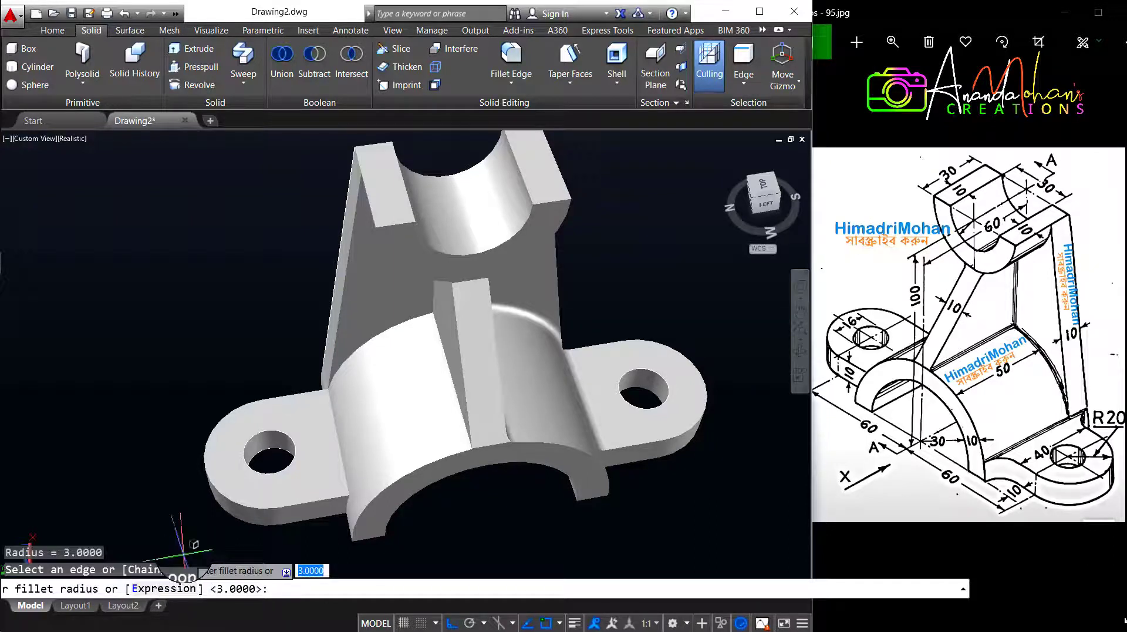
{"action": "key", "text": "Return"}
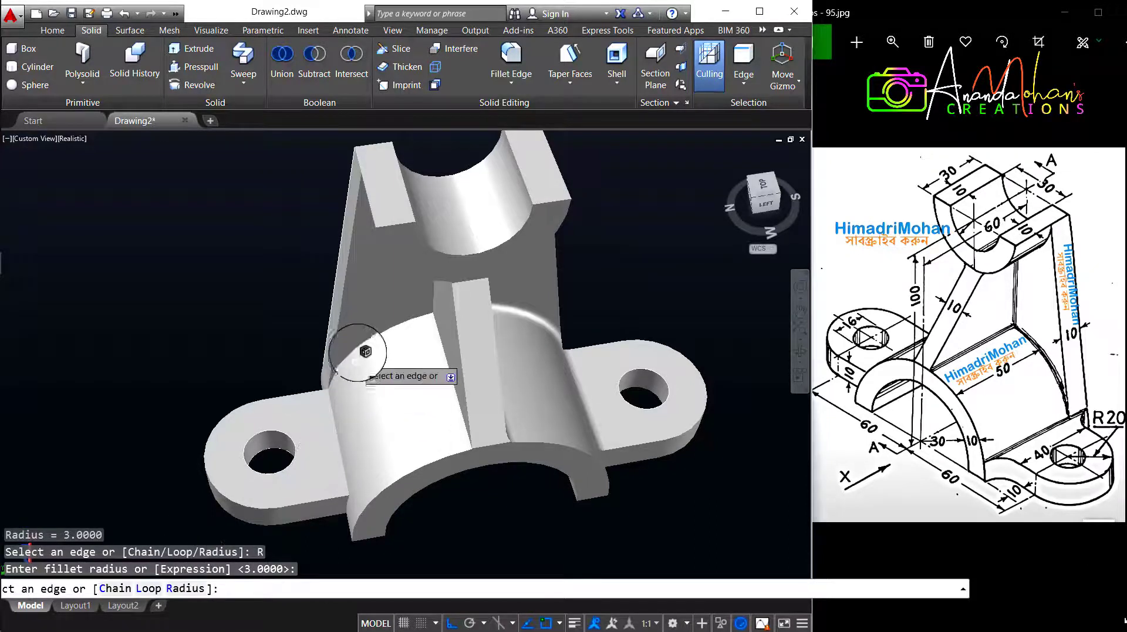
{"action": "left_click", "coordinate": [362, 342]}
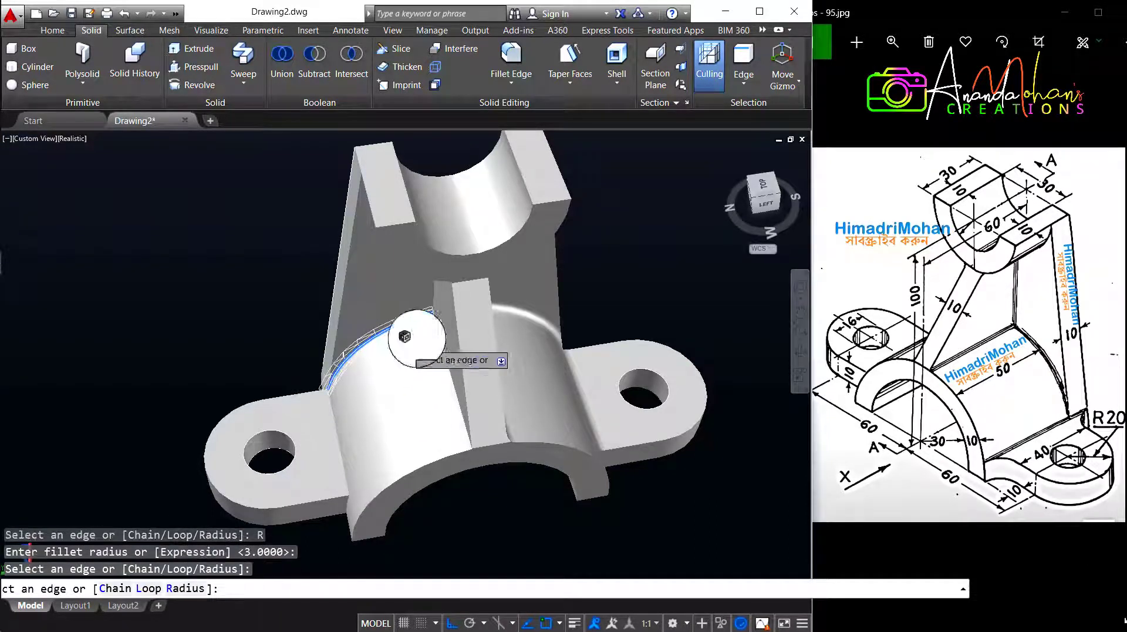
{"action": "left_click", "coordinate": [432, 303]}
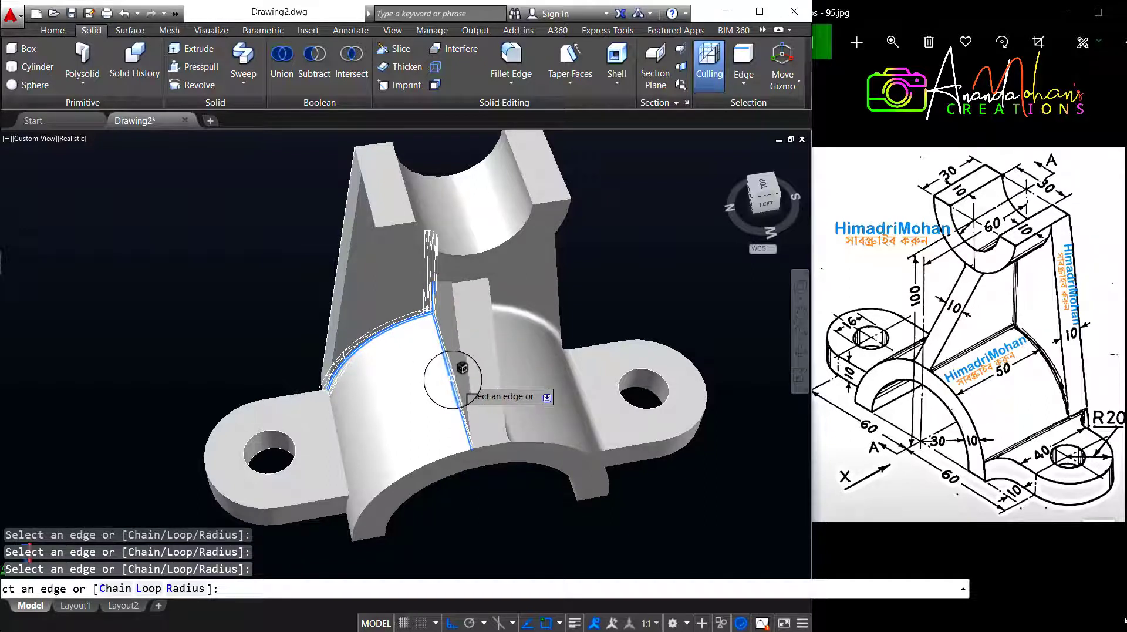
{"action": "left_click", "coordinate": [452, 379]}
{"action": "key", "text": "Return"}
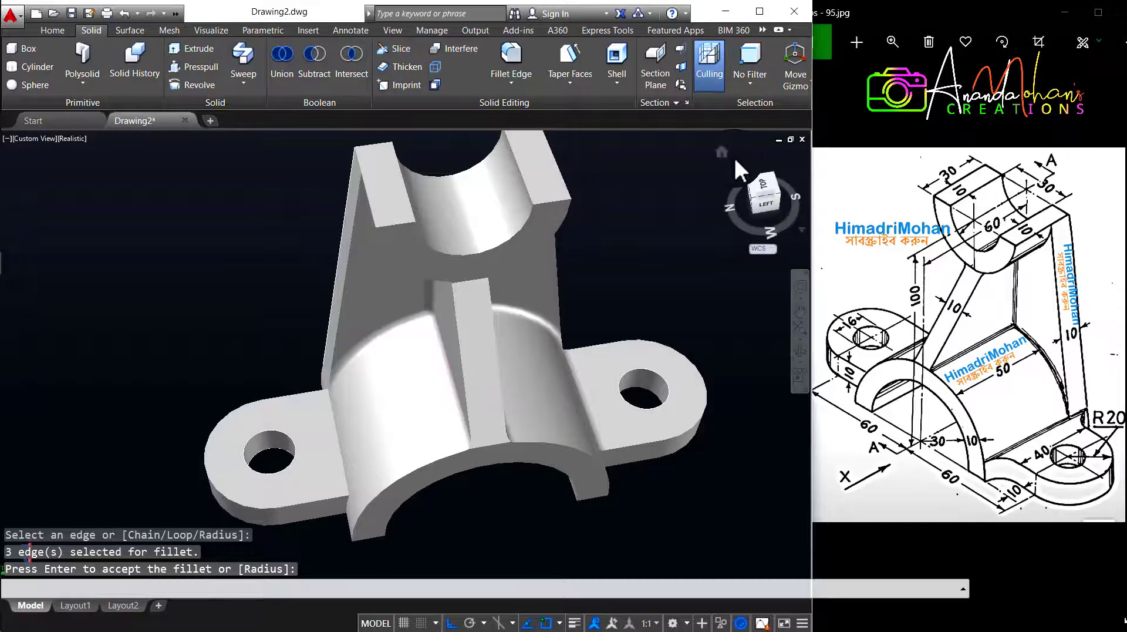
{"action": "left_click", "coordinate": [724, 153]}
{"action": "key", "text": "Return"}
{"action": "scroll", "coordinate": [469, 473], "scroll_direction": "up", "scroll_amount": 5}
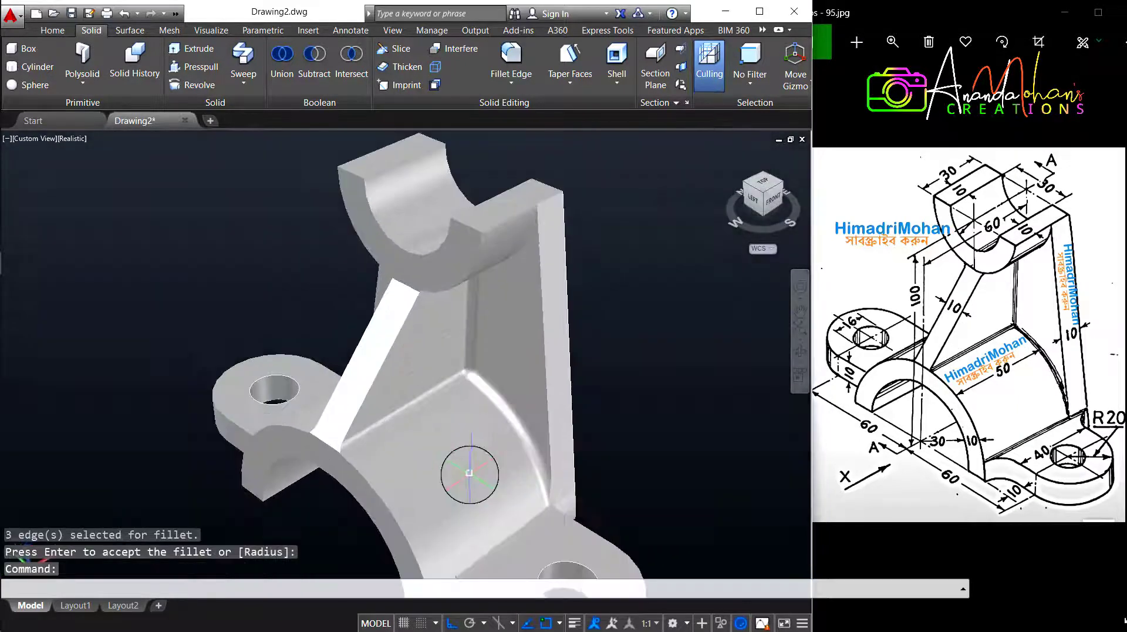
{"action": "middle_click_drag", "start_coordinate": [478, 460], "coordinate": [440, 419]}
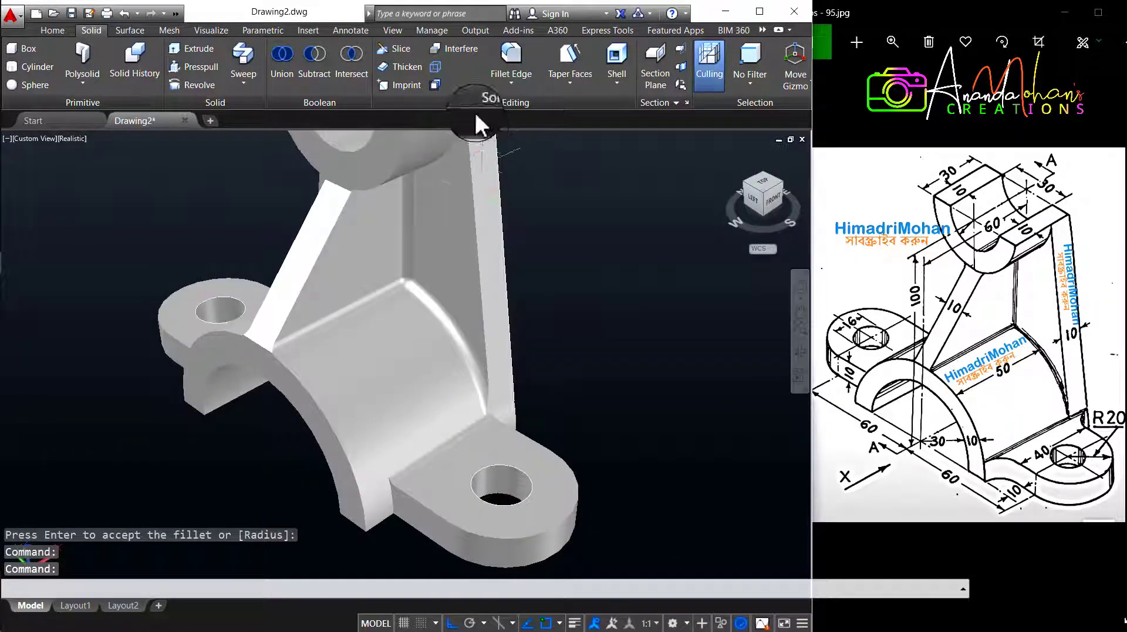
{"action": "left_click", "coordinate": [507, 54]}
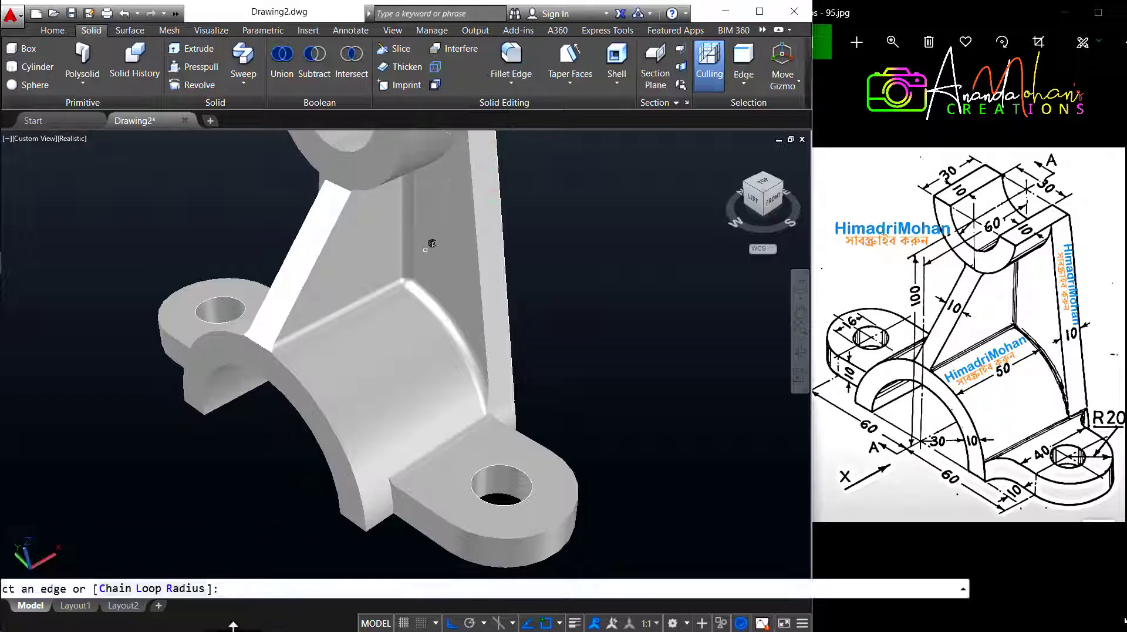
Round the edge where the base lug meets the curved saddle with a 3-unit fillet
{"action": "left_click", "coordinate": [195, 587]}
{"action": "key", "text": "Return"}
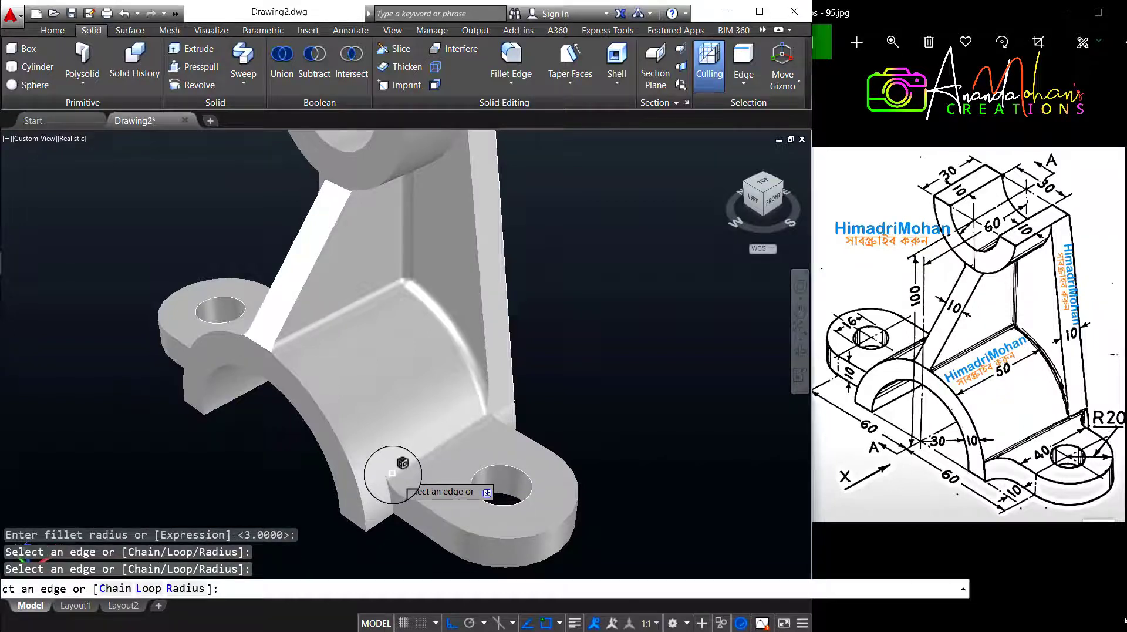
{"action": "middle_click_drag", "start_coordinate": [392, 473], "coordinate": [604, 523], "text": "shift"}
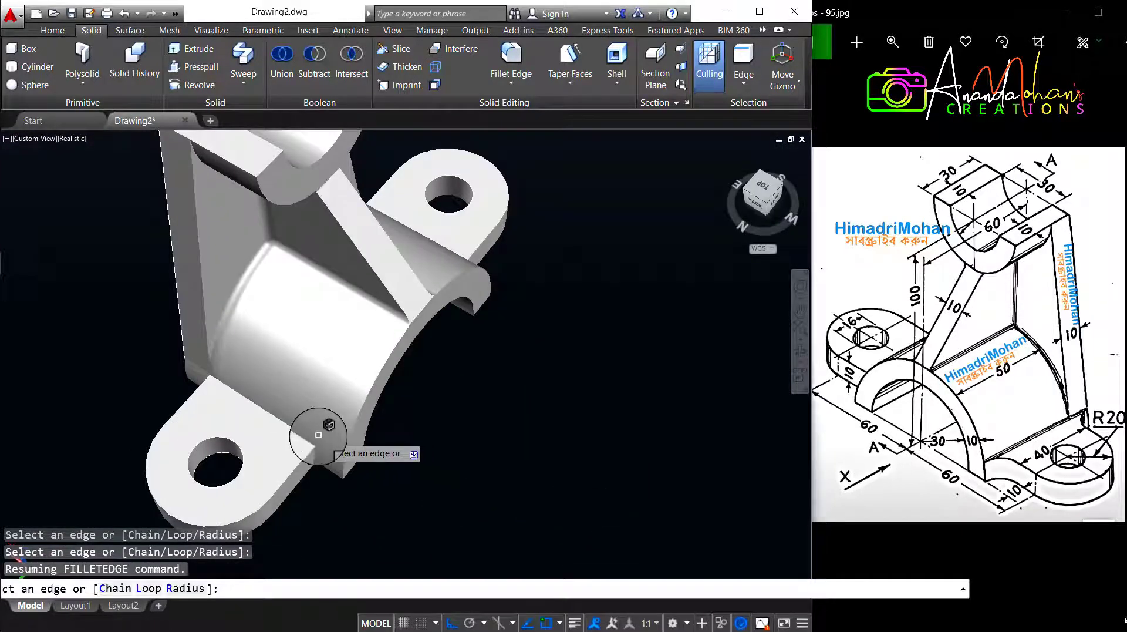
{"action": "left_click", "coordinate": [308, 435]}
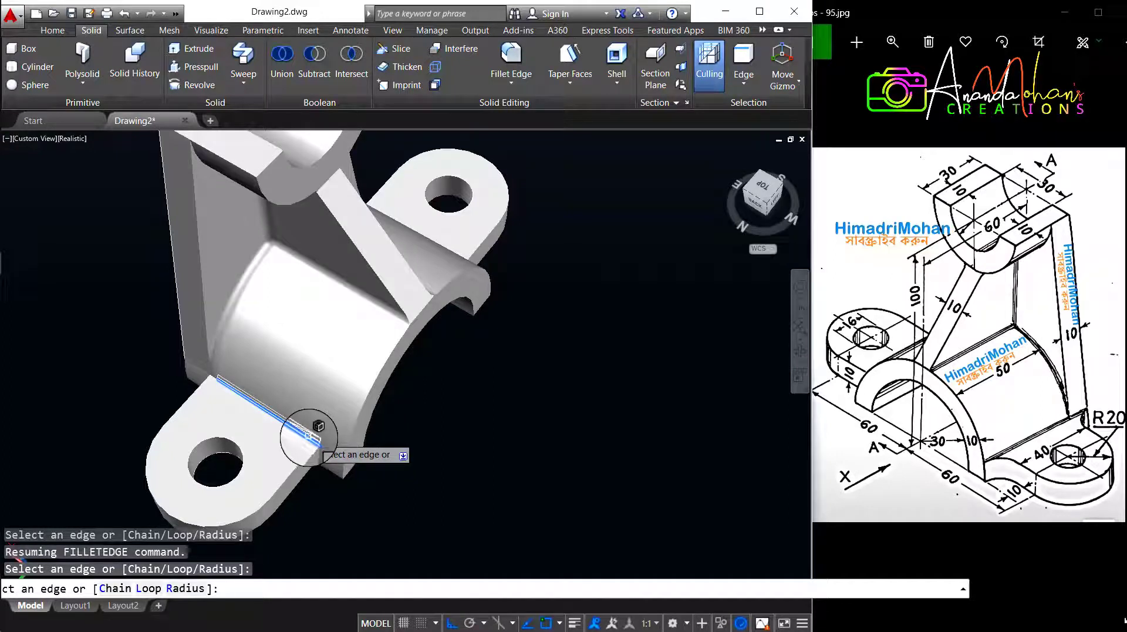
{"action": "key", "text": "Return"}
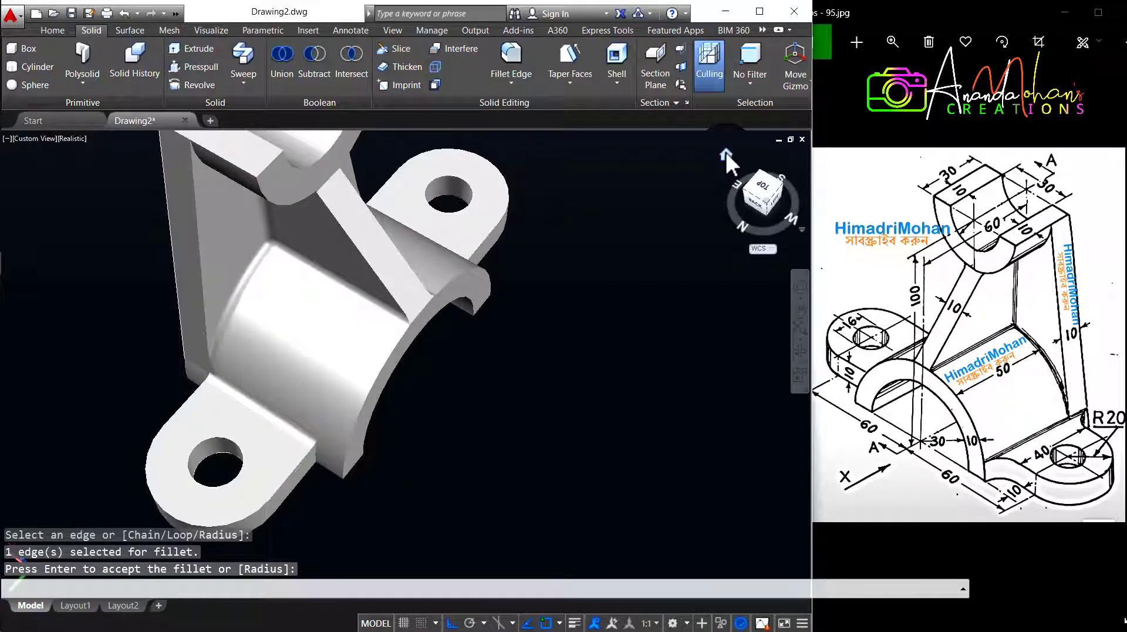
{"action": "left_click", "coordinate": [725, 153]}
{"action": "key", "text": "Return"}
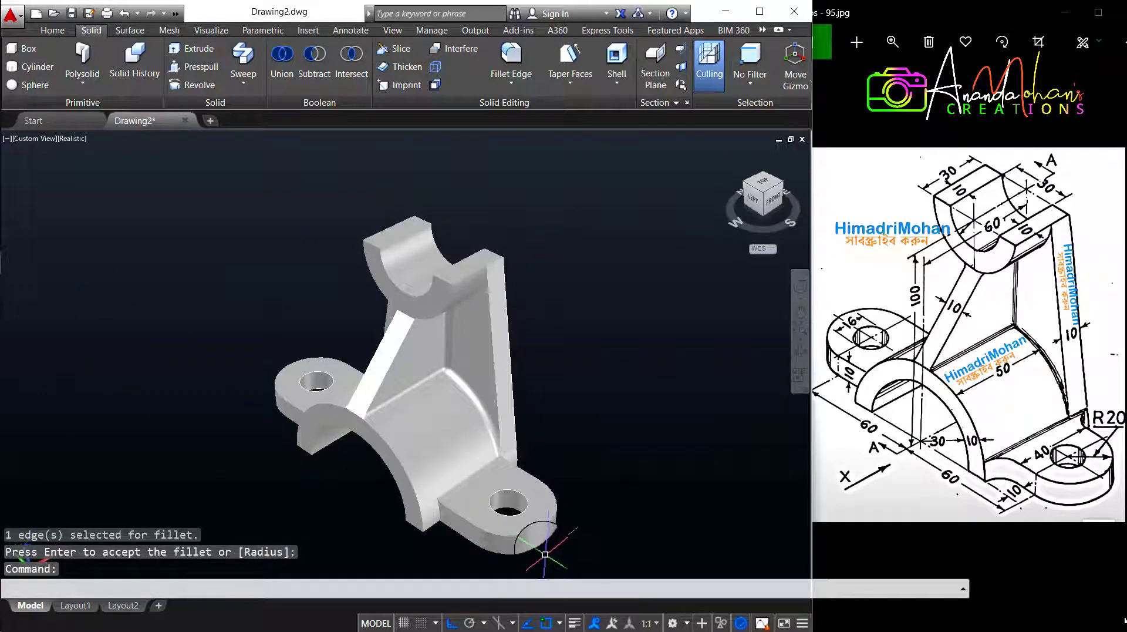
{"action": "scroll", "coordinate": [546, 554], "scroll_direction": "up", "scroll_amount": 1}
{"action": "key", "text": "Escape"}
{"action": "scroll", "coordinate": [495, 503], "scroll_direction": "up", "scroll_amount": 1}
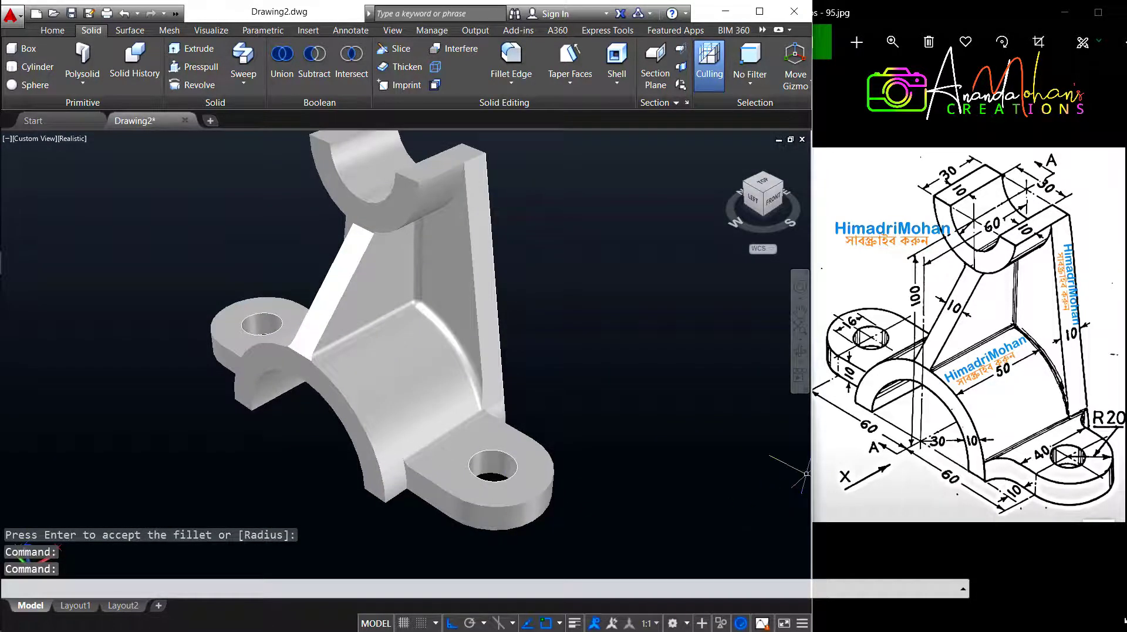
Fillet the four vertical lug-to-saddle edges on both base lugs with a 10-unit radius
{"action": "left_click", "coordinate": [539, 73]}
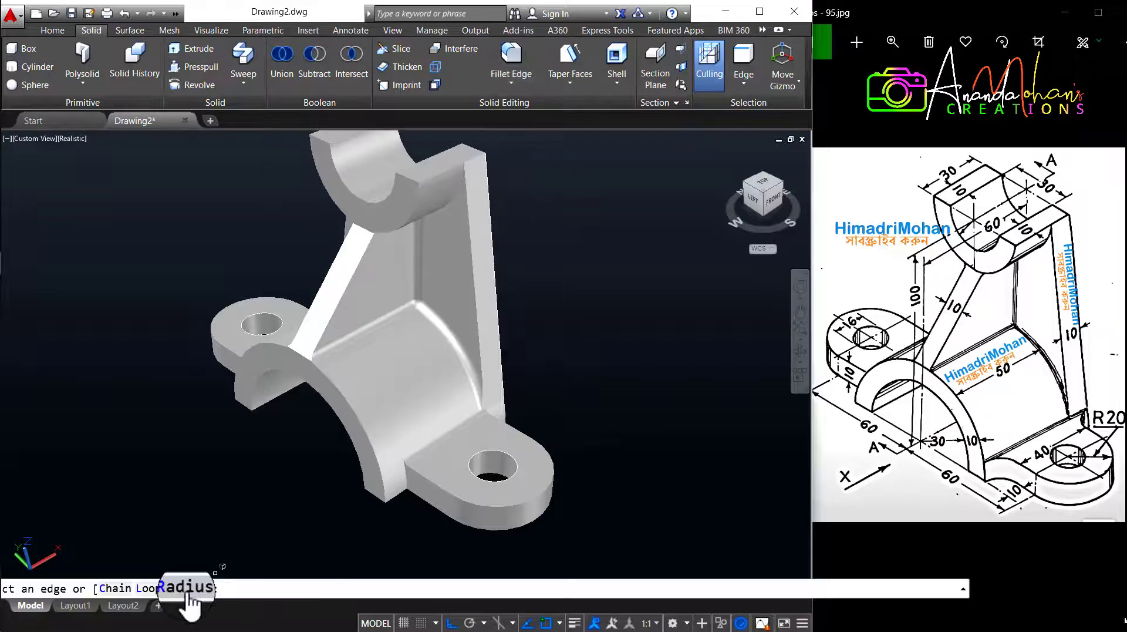
{"action": "left_click", "coordinate": [187, 587]}
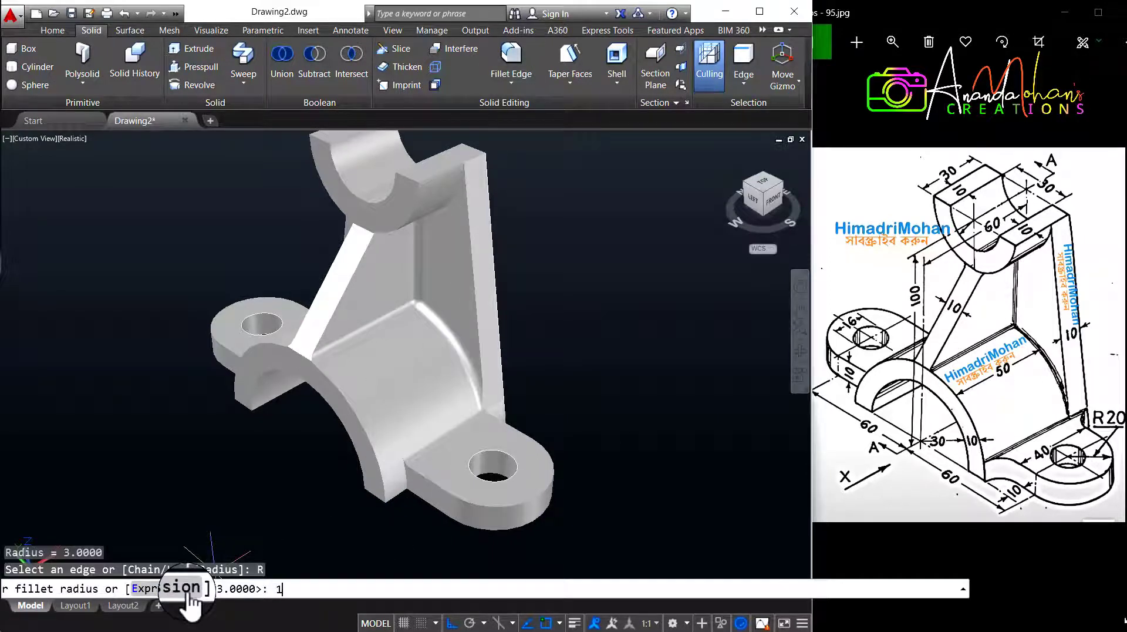
{"action": "type", "text": "0"}
{"action": "key", "text": "Return"}
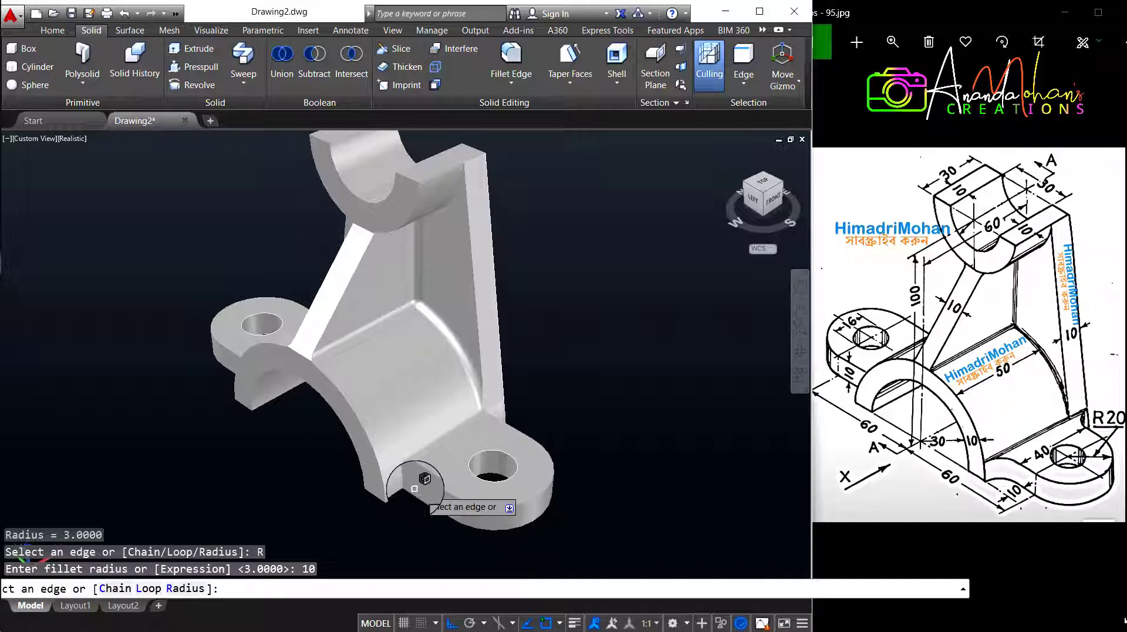
{"action": "left_click", "coordinate": [405, 481]}
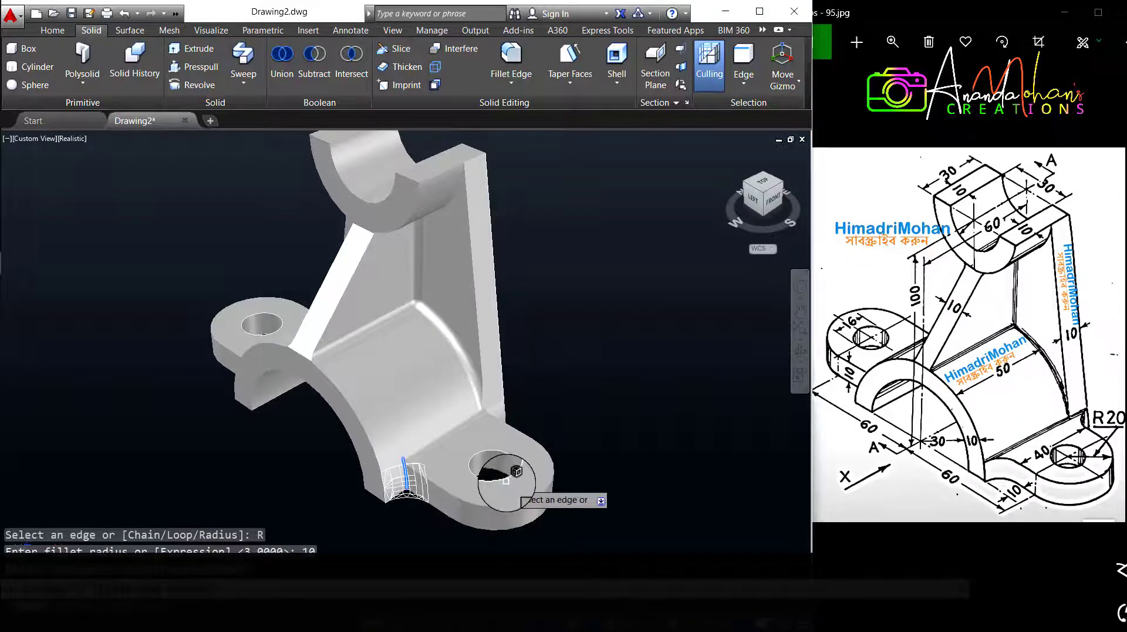
{"action": "middle_click_drag", "start_coordinate": [505, 480], "coordinate": [327, 452], "text": "shift"}
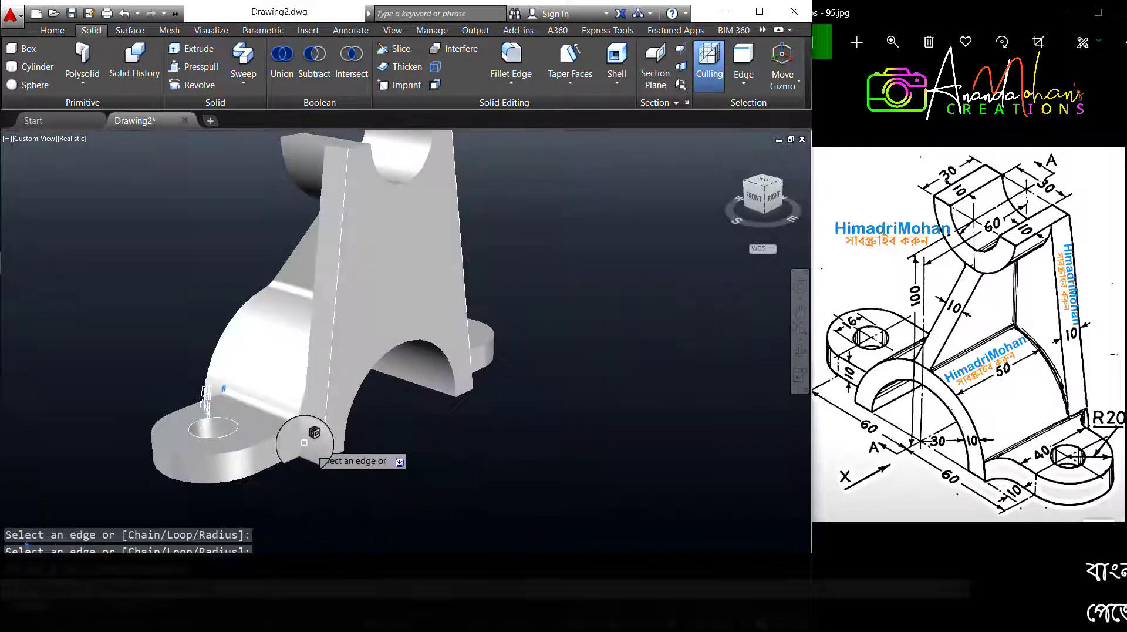
{"action": "left_click", "coordinate": [303, 440]}
{"action": "middle_click_drag", "start_coordinate": [302, 440], "coordinate": [138, 416], "text": "shift"}
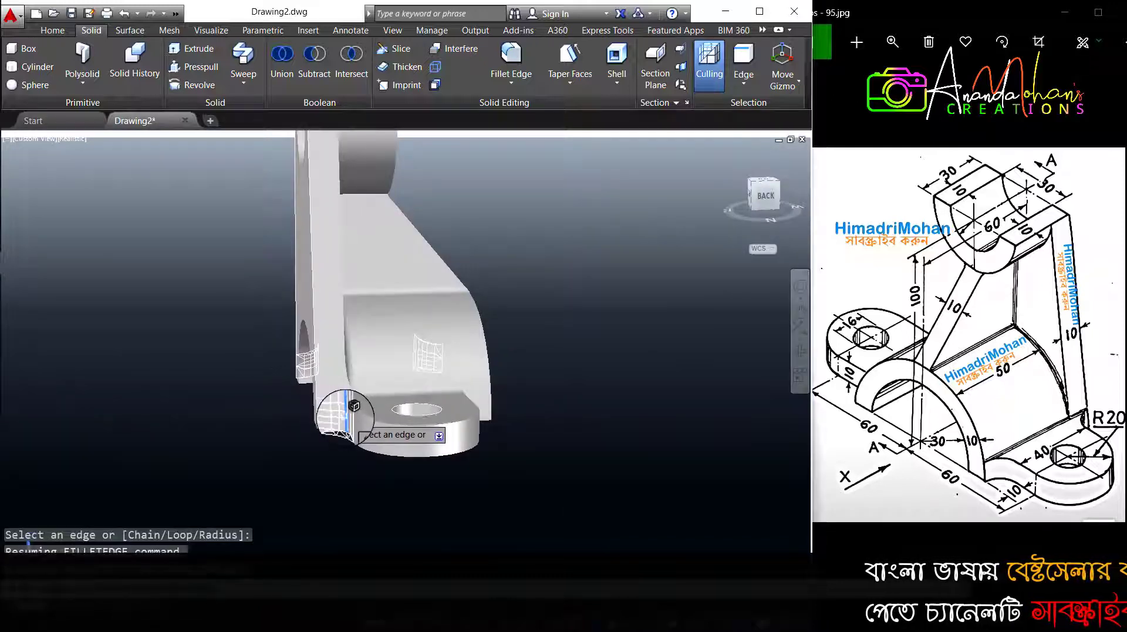
{"action": "mouse_move", "coordinate": [453, 440]}
{"action": "middle_mouse_down", "text": "shift"}
{"action": "mouse_move", "coordinate": [327, 423]}
{"action": "mouse_move", "coordinate": [317, 431]}
{"action": "middle_mouse_up", "text": "shift"}
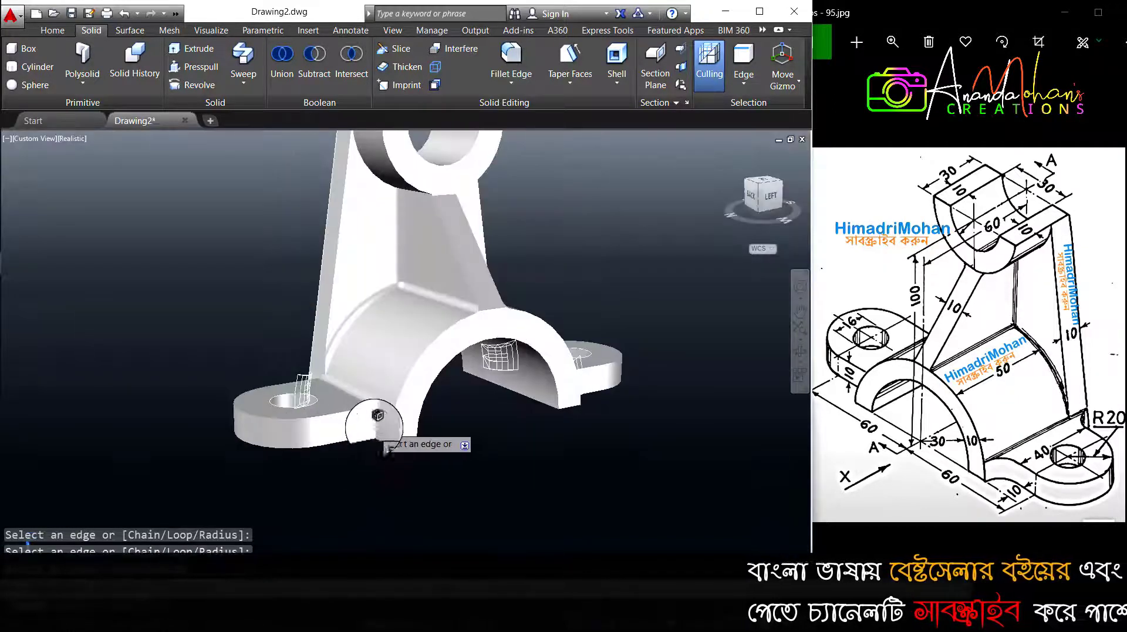
{"action": "left_click", "coordinate": [376, 422]}
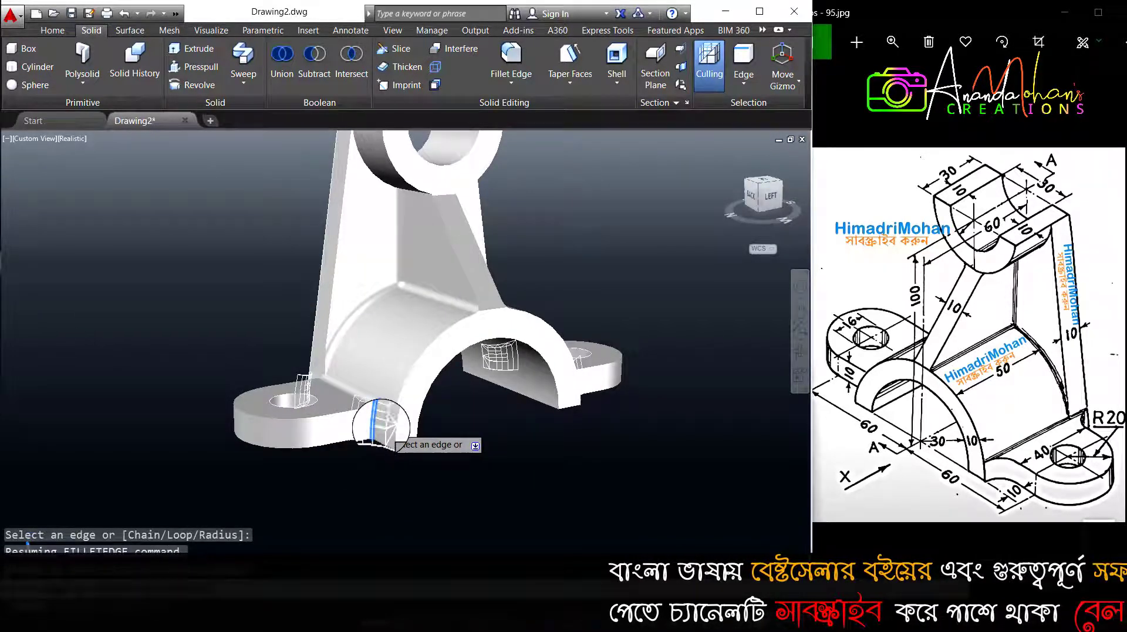
{"action": "key", "text": "Return"}
{"action": "key", "text": "Return"}
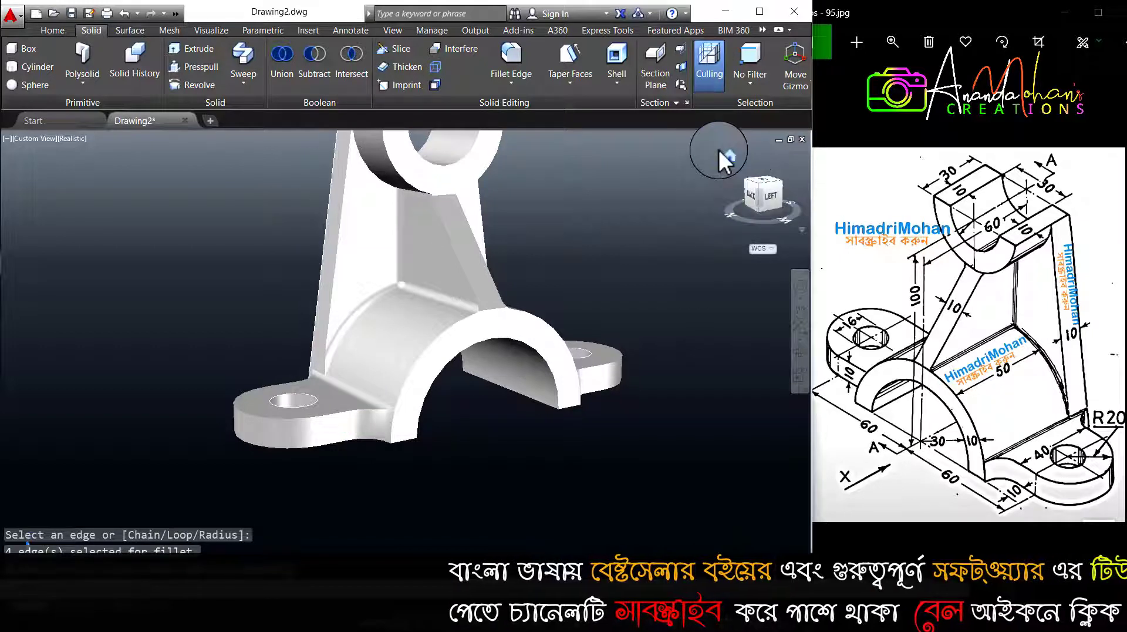
{"action": "left_click", "coordinate": [727, 154]}
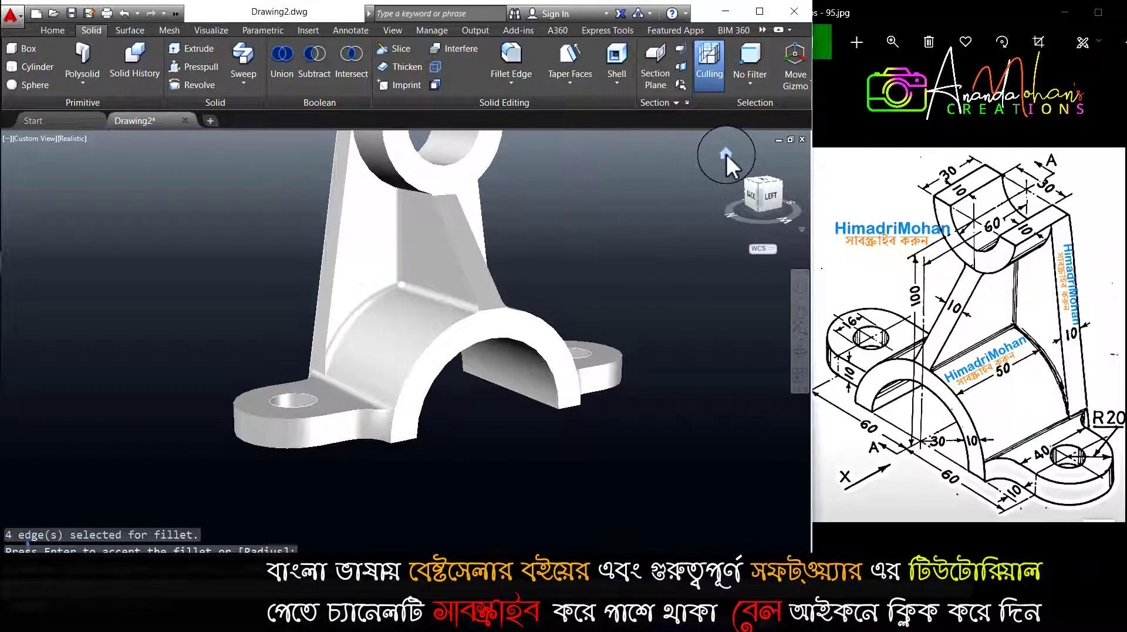
{"action": "scroll", "coordinate": [498, 346], "scroll_direction": "up", "scroll_amount": 3}
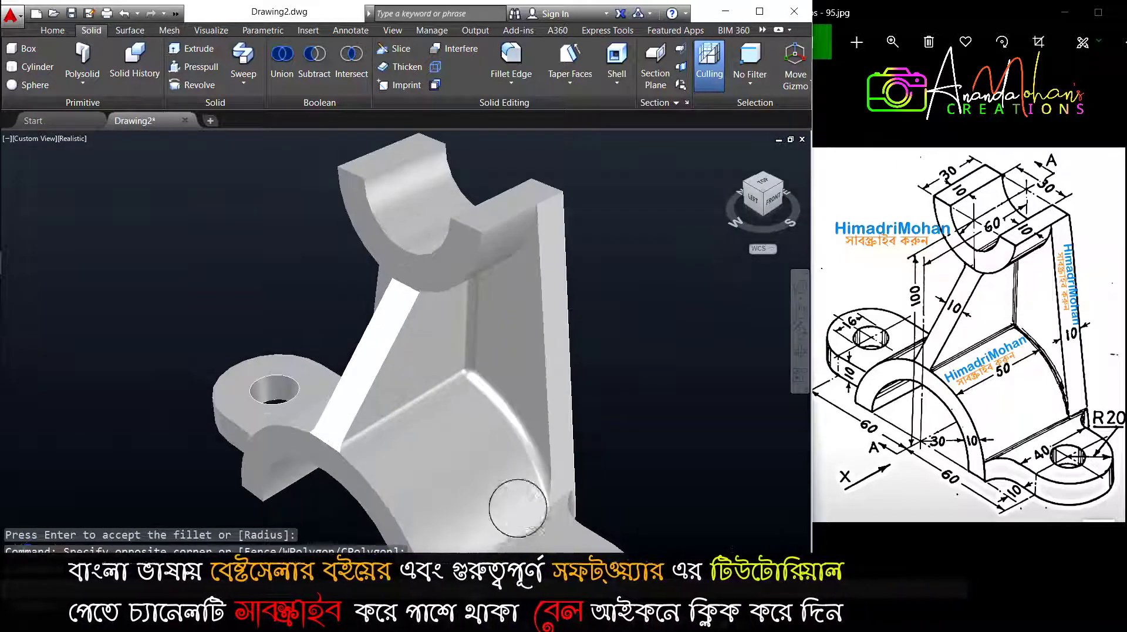
{"action": "middle_click_drag", "start_coordinate": [515, 503], "coordinate": [491, 395]}
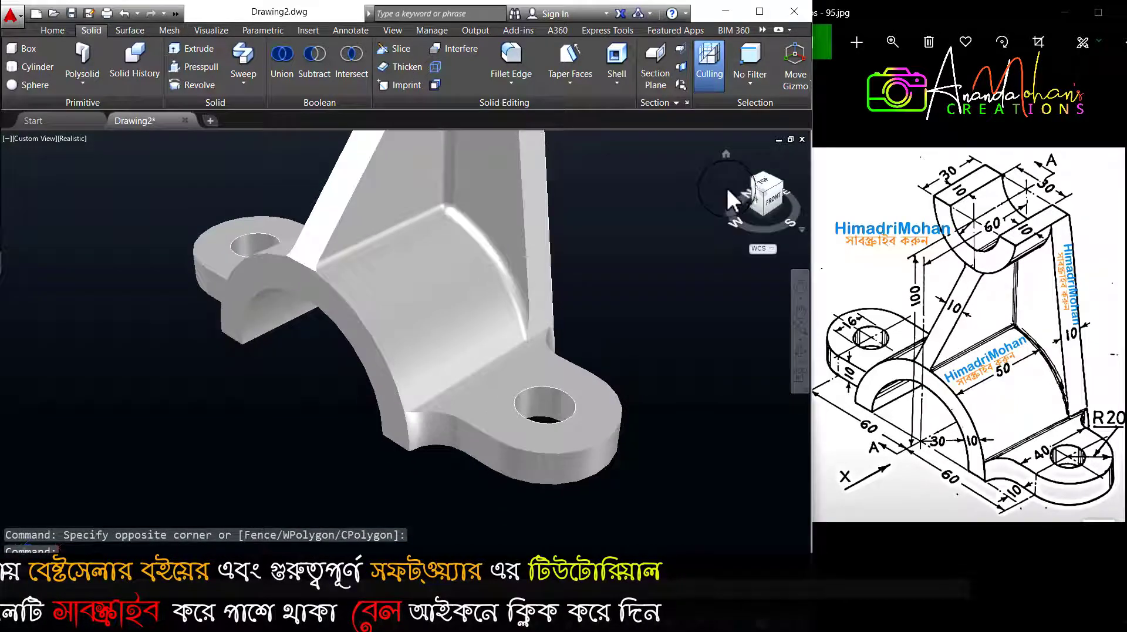
Select the bracket solid and set its colour to Cyan in Quick Properties
{"action": "left_click", "coordinate": [720, 152]}
{"action": "left_click", "coordinate": [452, 422]}
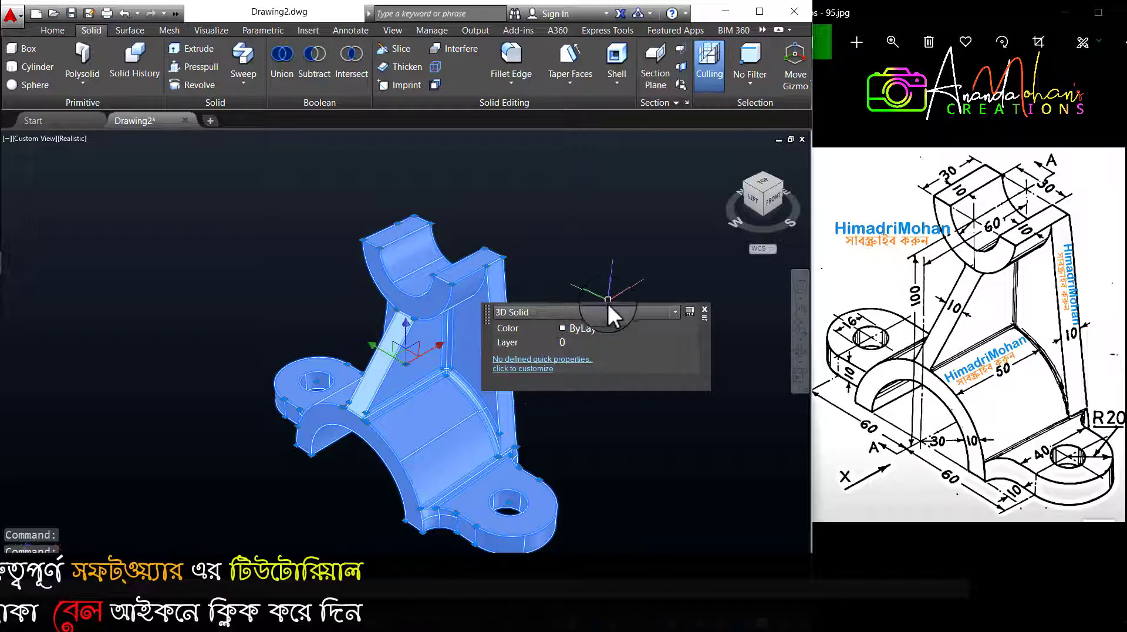
{"action": "left_click_drag", "start_coordinate": [484, 312], "coordinate": [569, 249]}
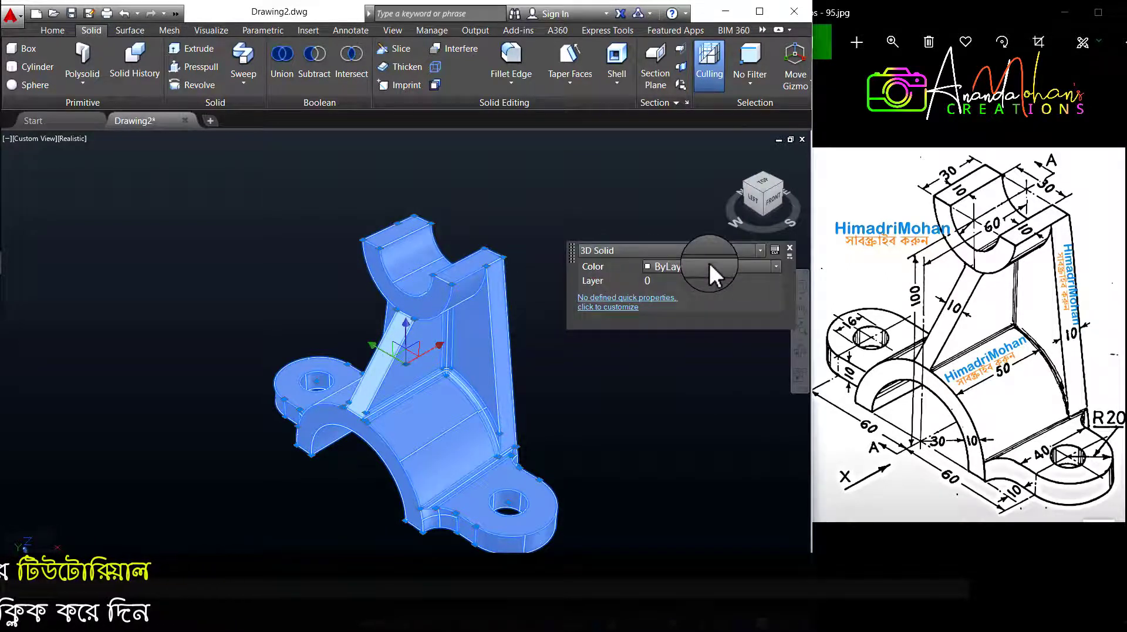
{"action": "left_click", "coordinate": [709, 262]}
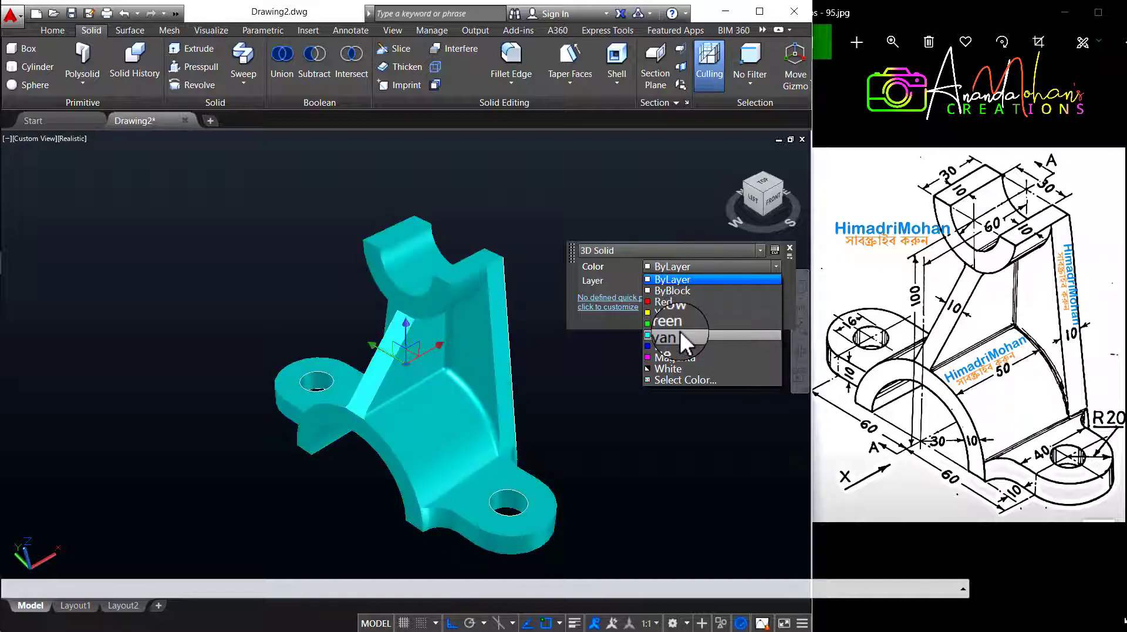
{"action": "left_click", "coordinate": [675, 345]}
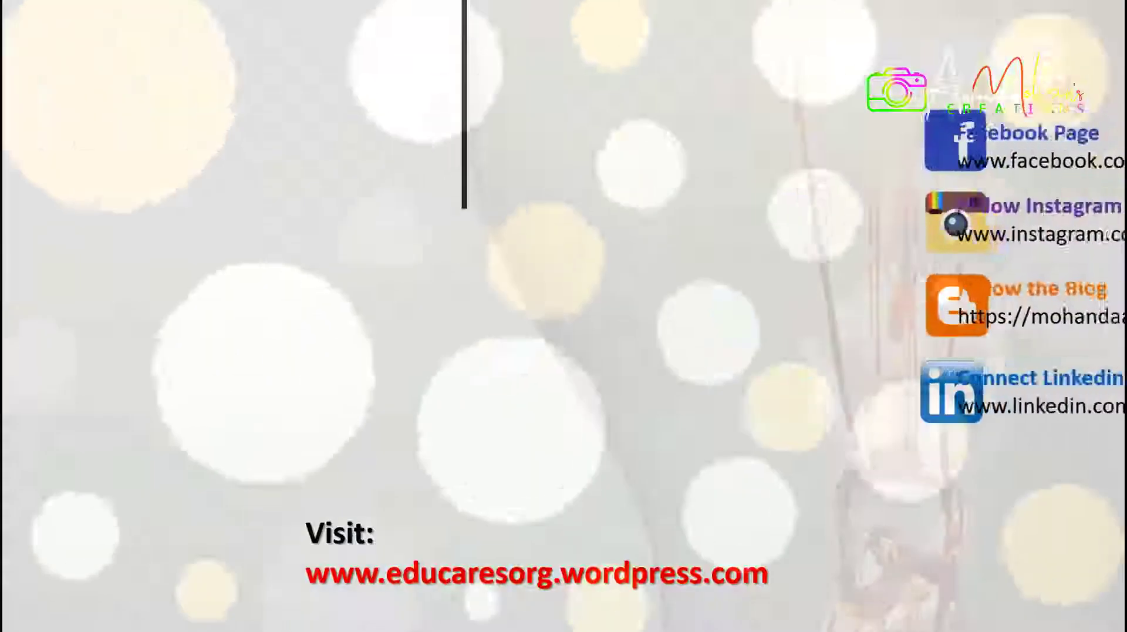